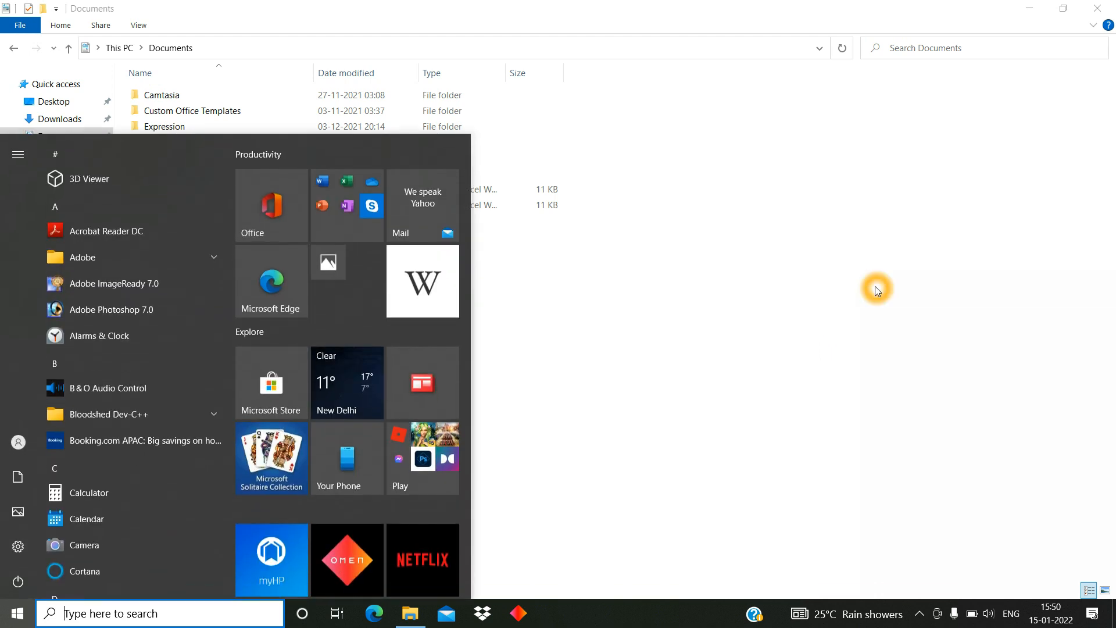
- Launch Excel and create a blank workbook
type("ex")
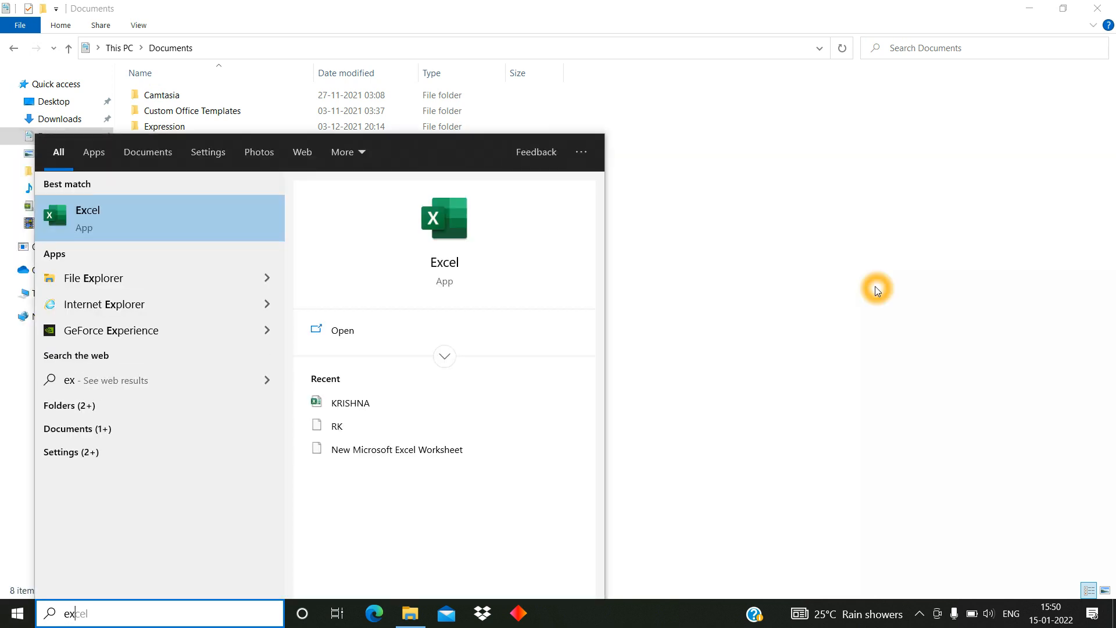
left_click(143, 220)
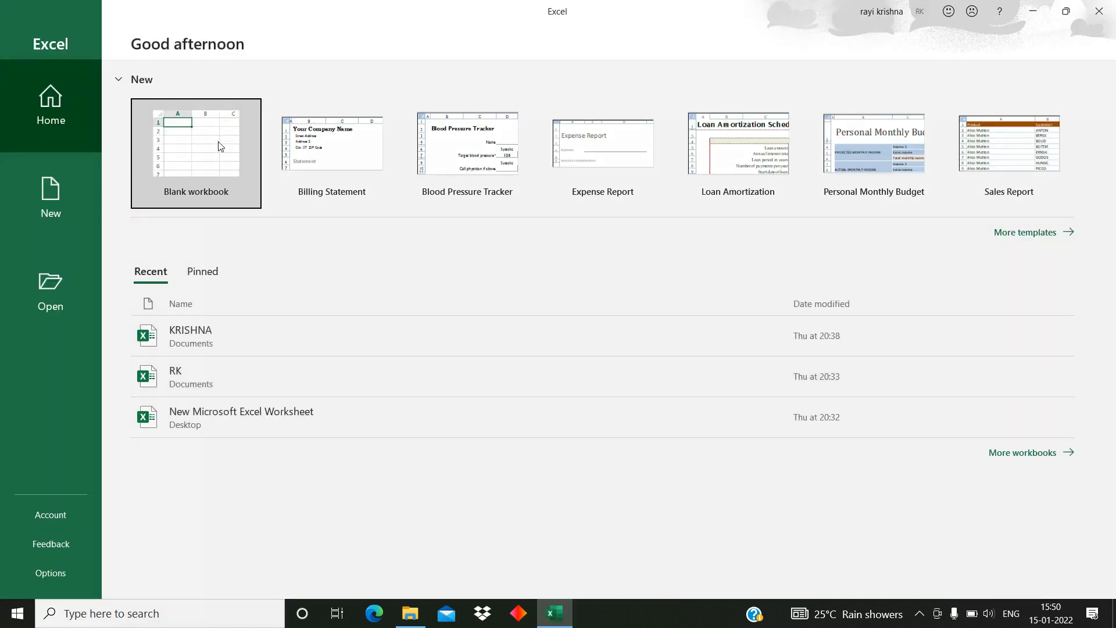
left_click(220, 146)
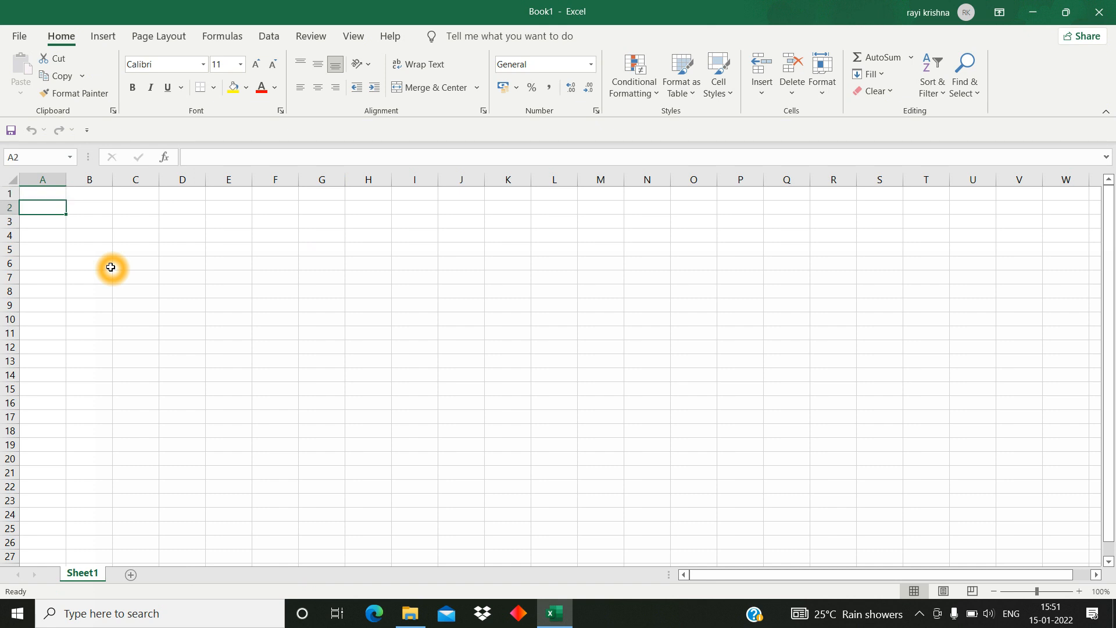
- Enter the title MARKS LIST in cell A1
type("m")
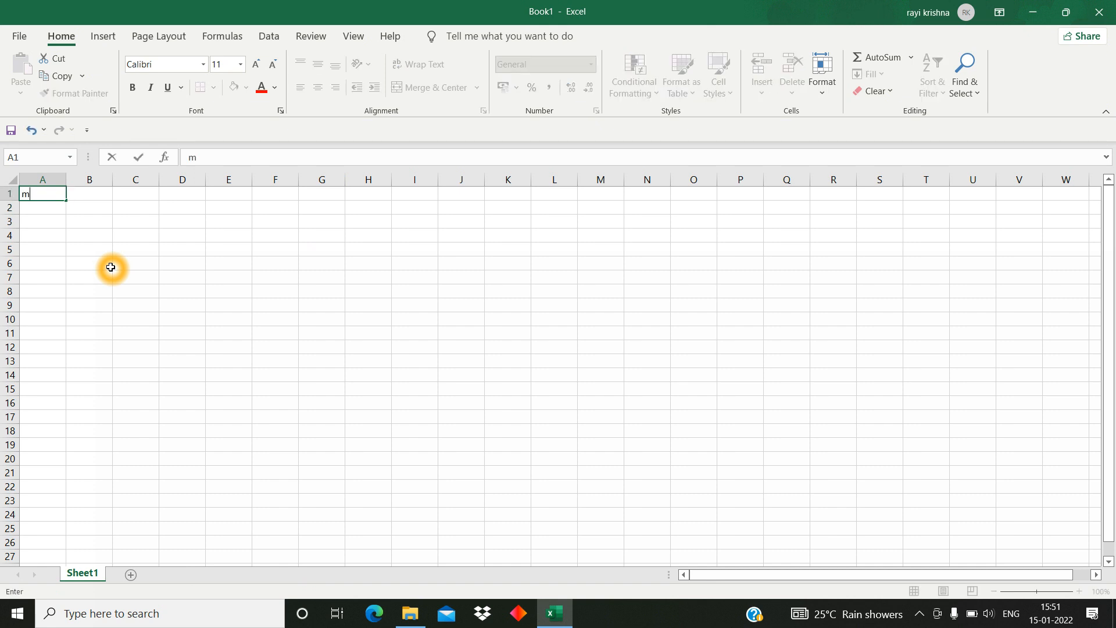
key("BackSpace")
type("MARKS LIST")
key("Return")
- Fill A2:F2 with the headers S.NO, STUDENT NAME, MATHS, PHYSICS, CHEMISTRY and TOTAL
type("S.NO")
key("Tab")
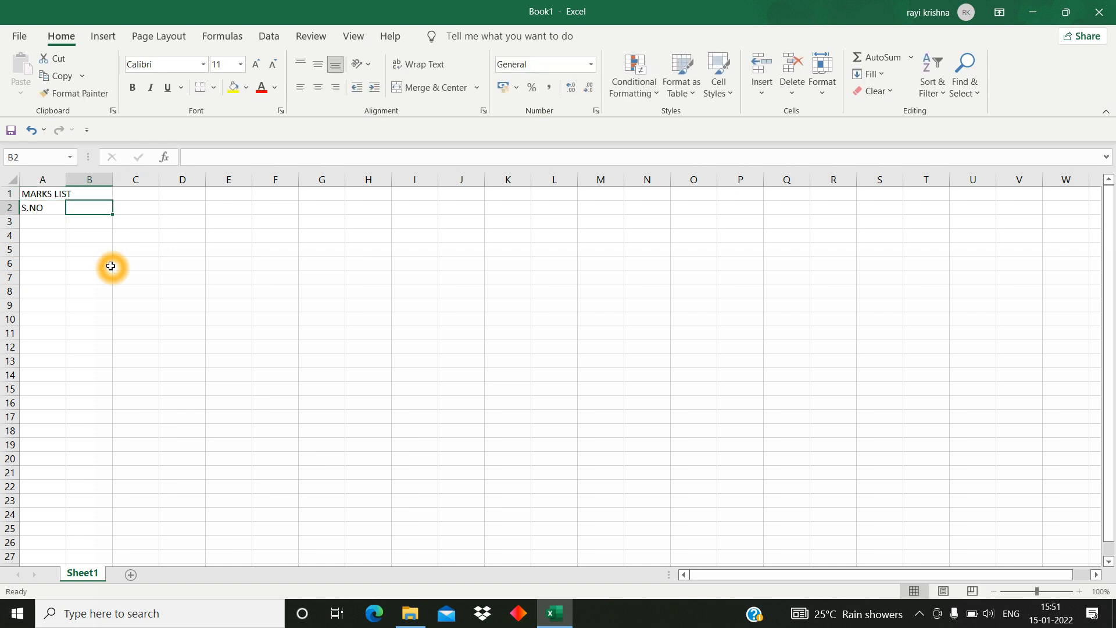
type("STUDE")
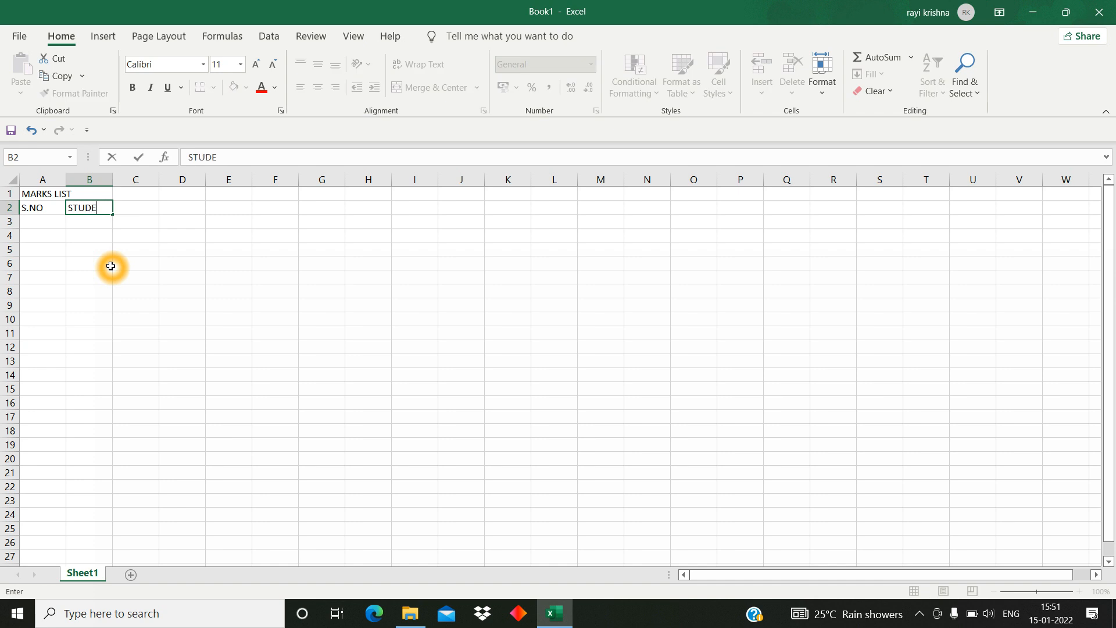
type("NT NAME")
key("Tab")
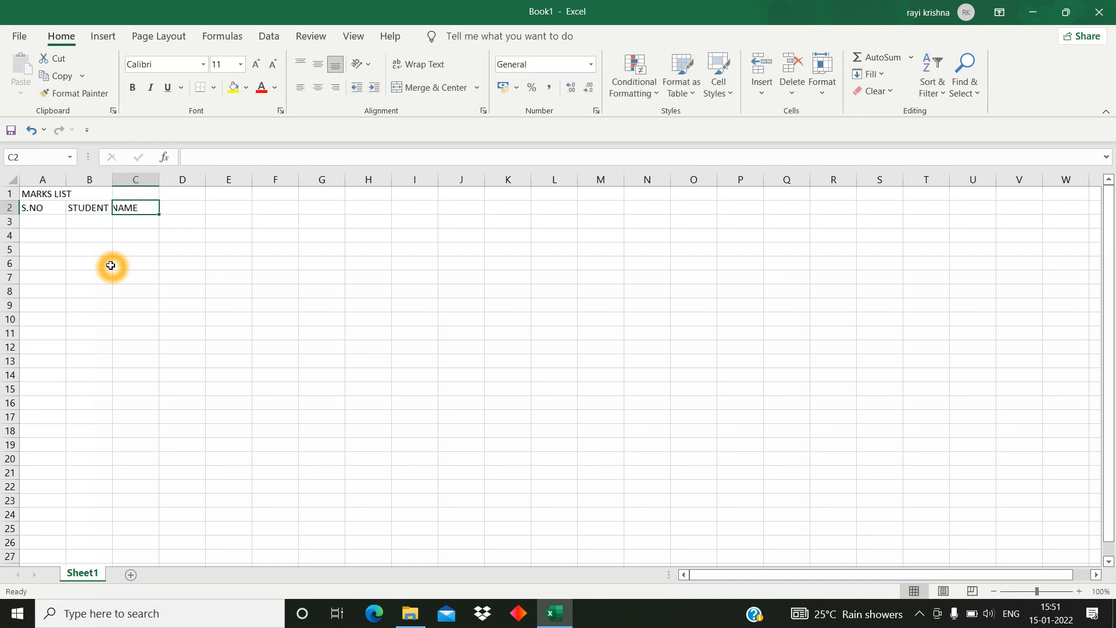
type("MATHS")
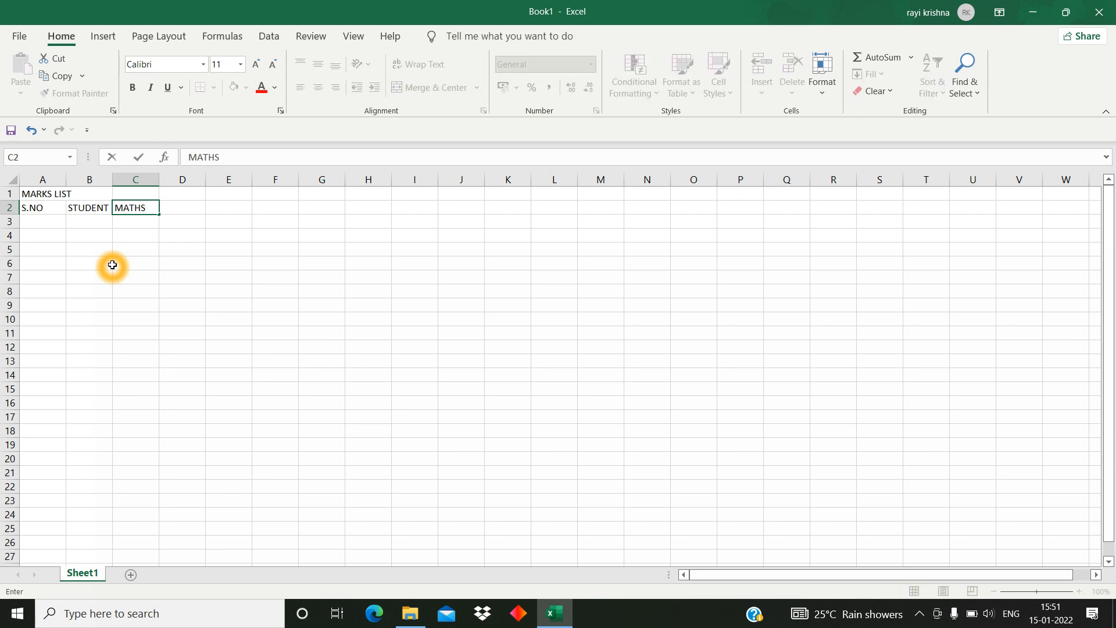
key("Tab")
type("PHYSI")
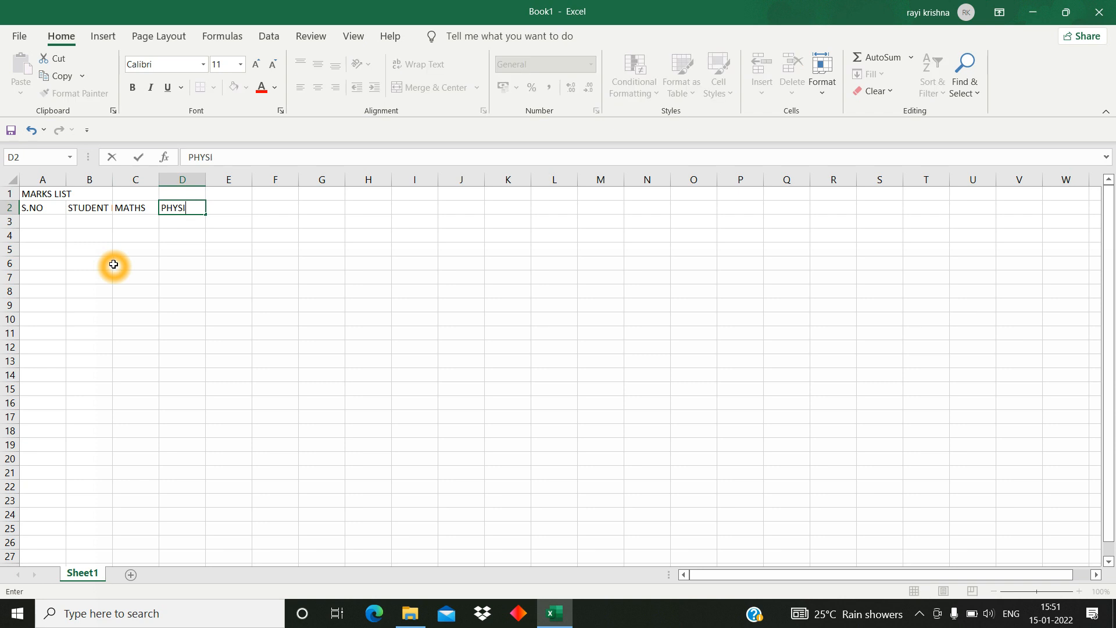
type("CS")
key("Tab")
type("CHEMISTRY")
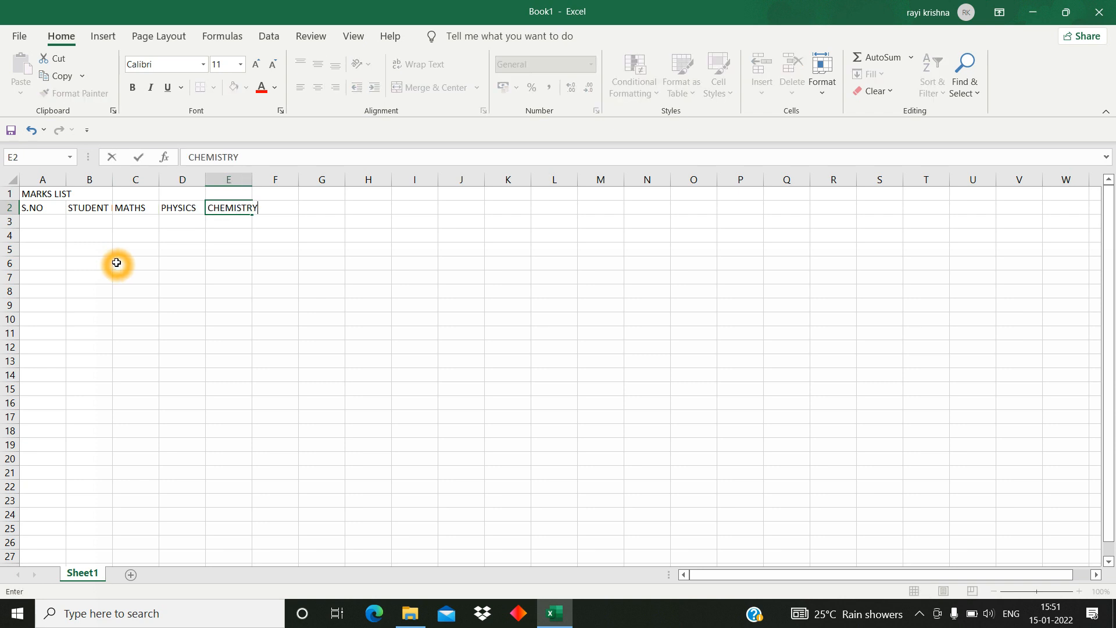
key("Tab")
type("TOTAL")
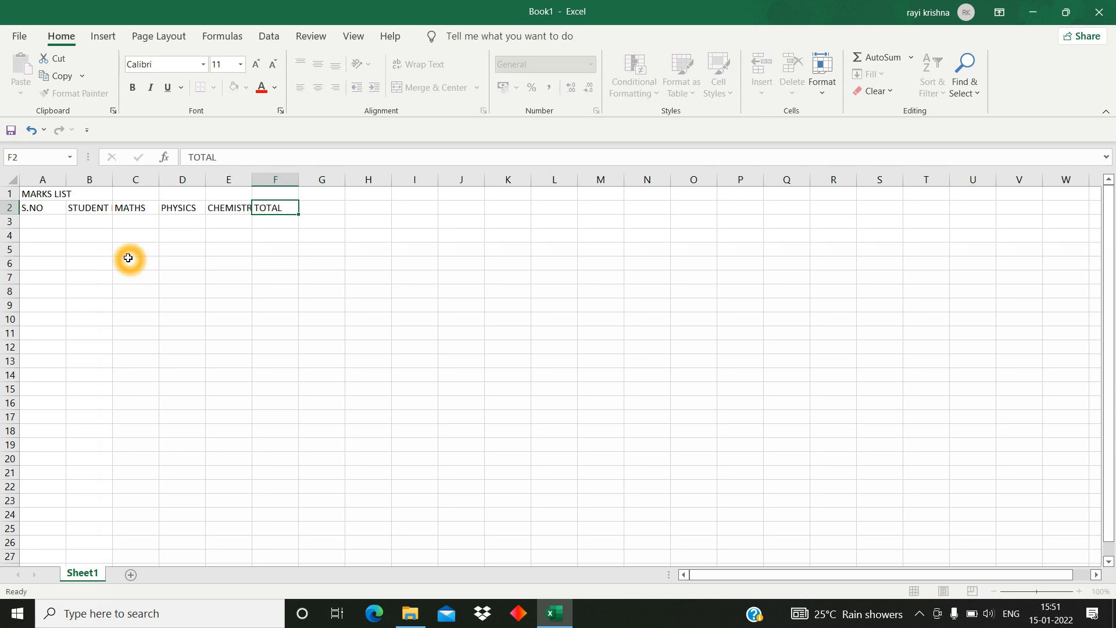
key("Return")
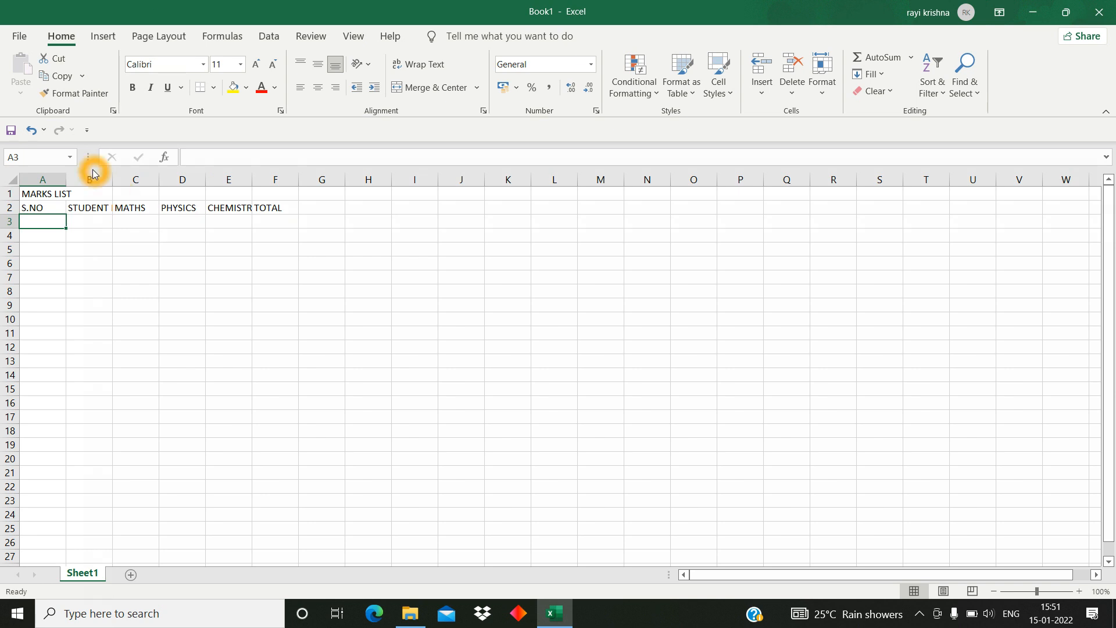
left_click_drag(92, 177, 254, 171)
left_click(32, 223)
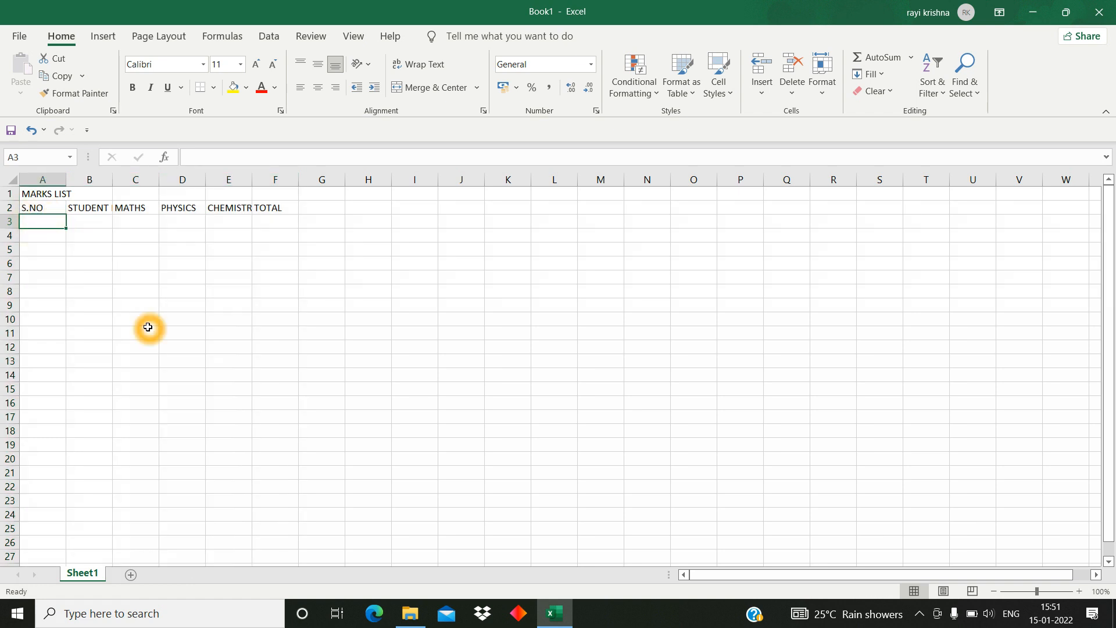
left_click(90, 180)
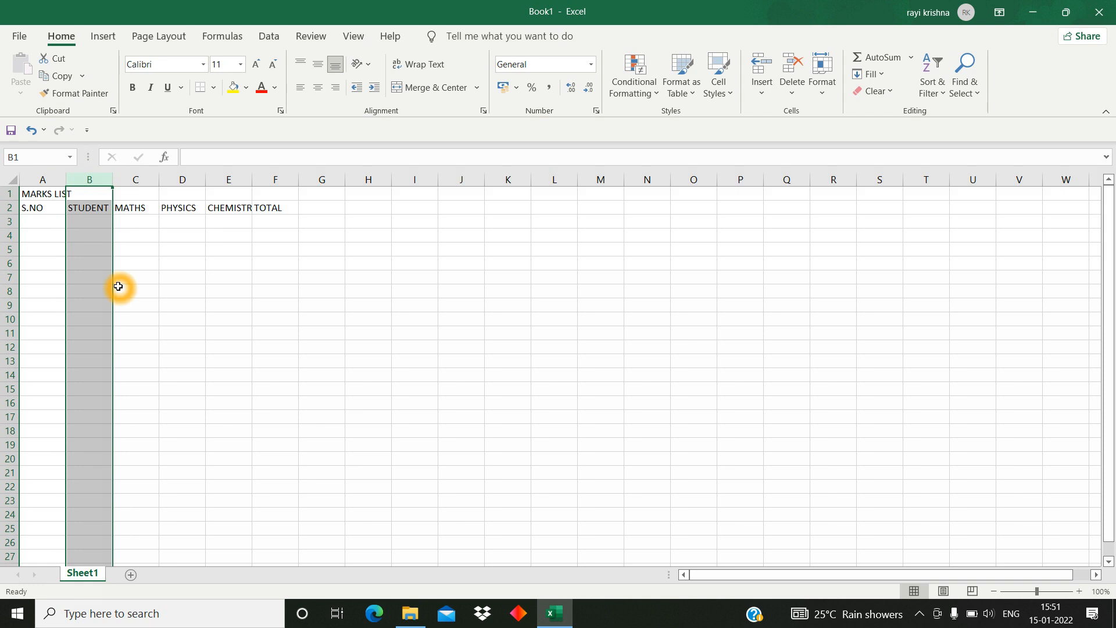
left_click(79, 251)
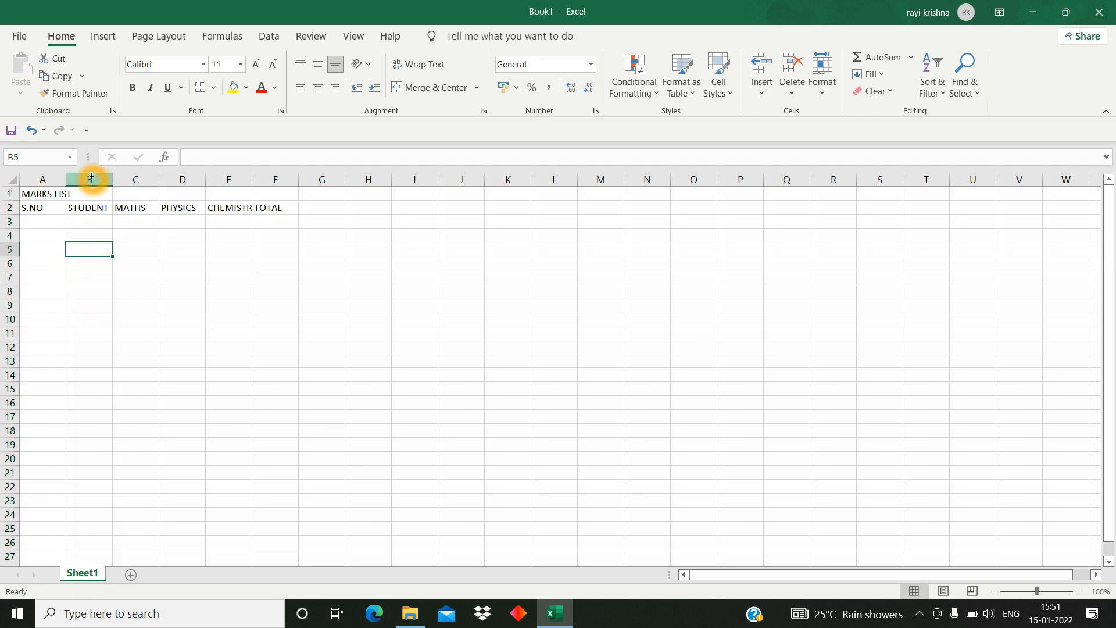
- Insert a blank column before the STUDENT NAME column
left_click(96, 178)
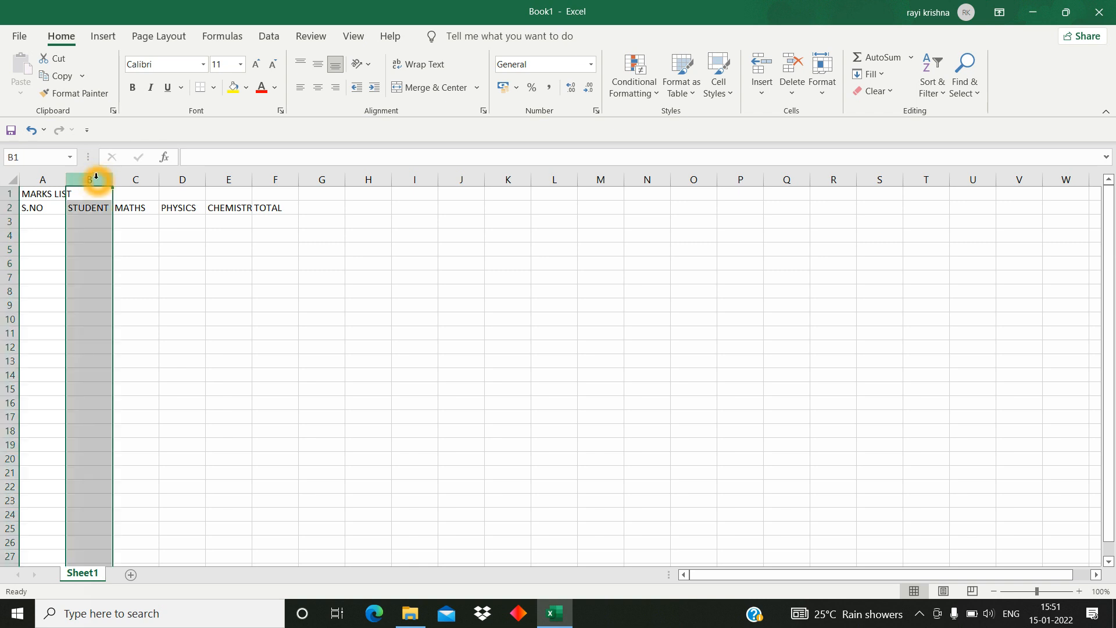
right_click(96, 177)
left_click(135, 298)
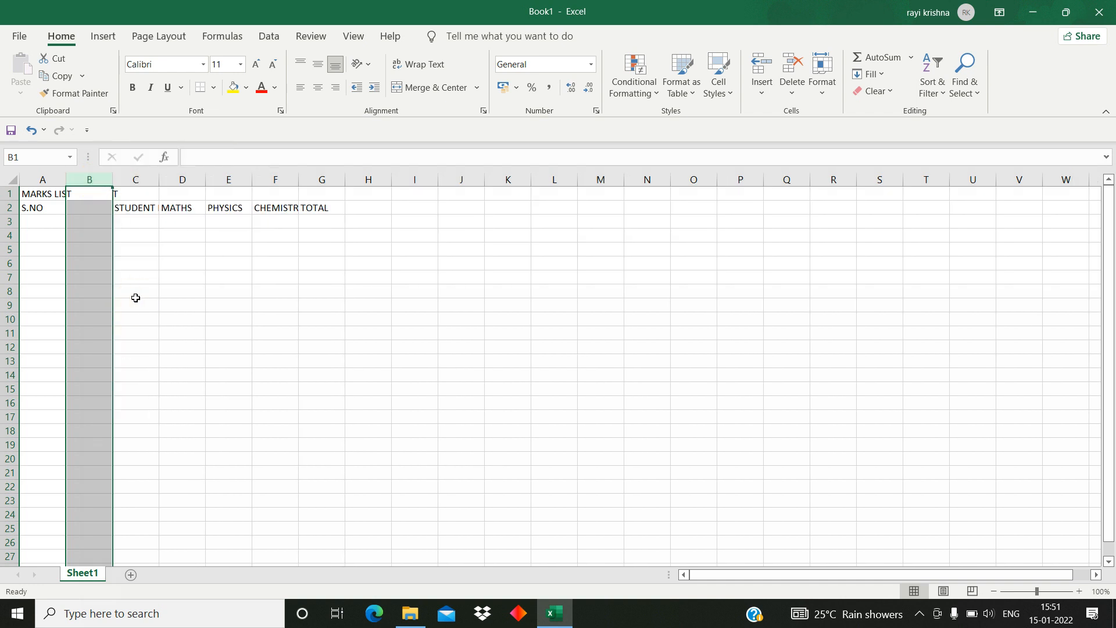
- Enter the header STUDENT ID in B2 and widen column B so the header fits
left_click(85, 208)
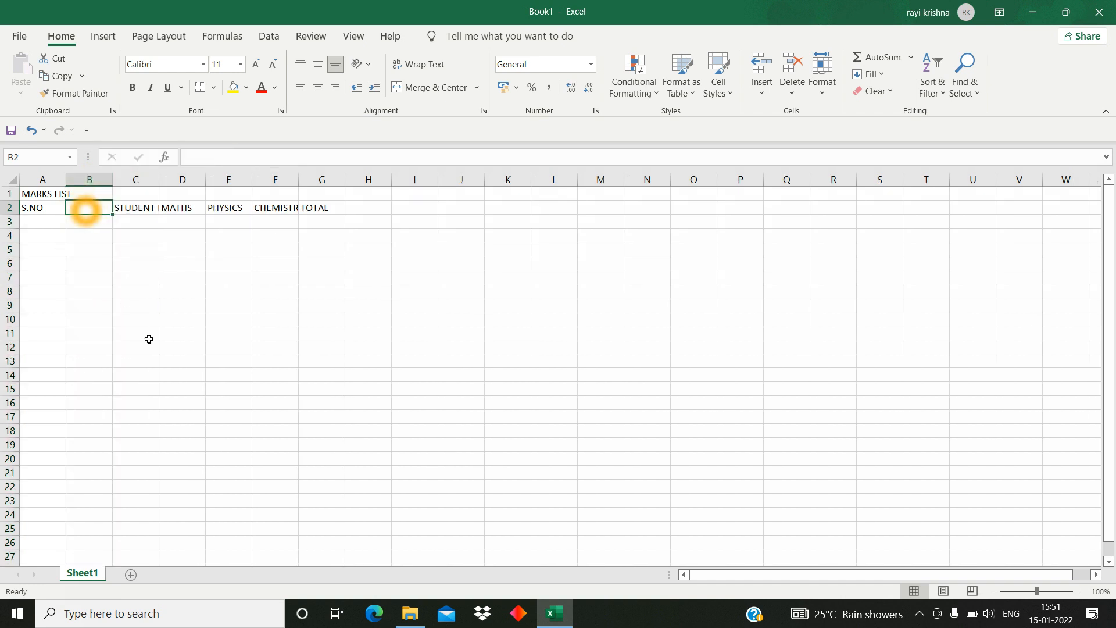
type("S")
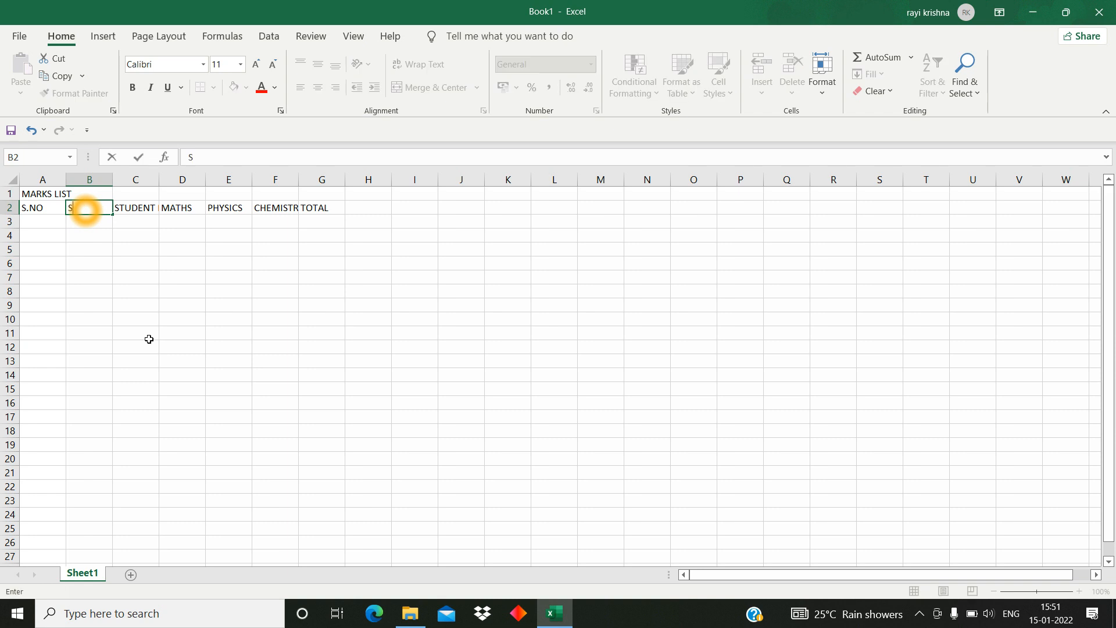
type("TUDENT ID")
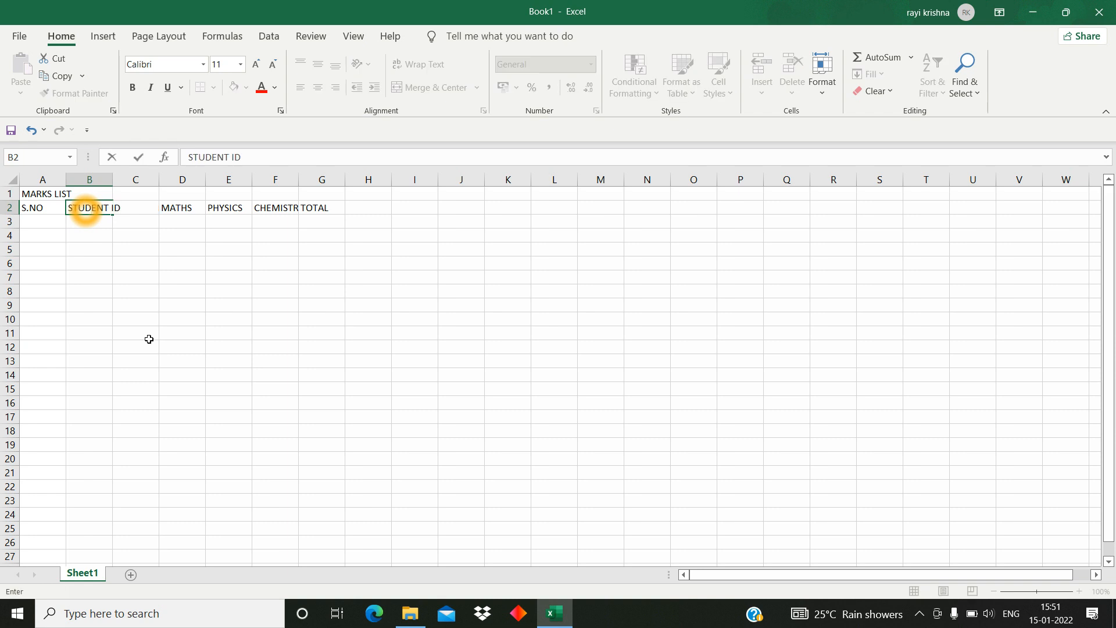
key("Return")
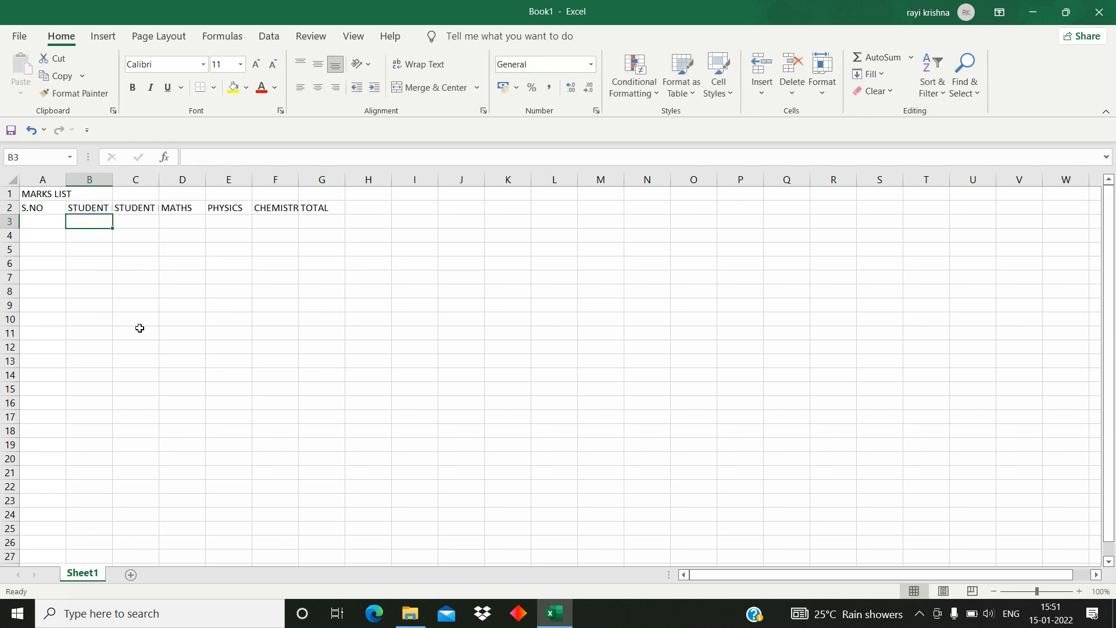
left_click_drag(109, 181, 162, 182)
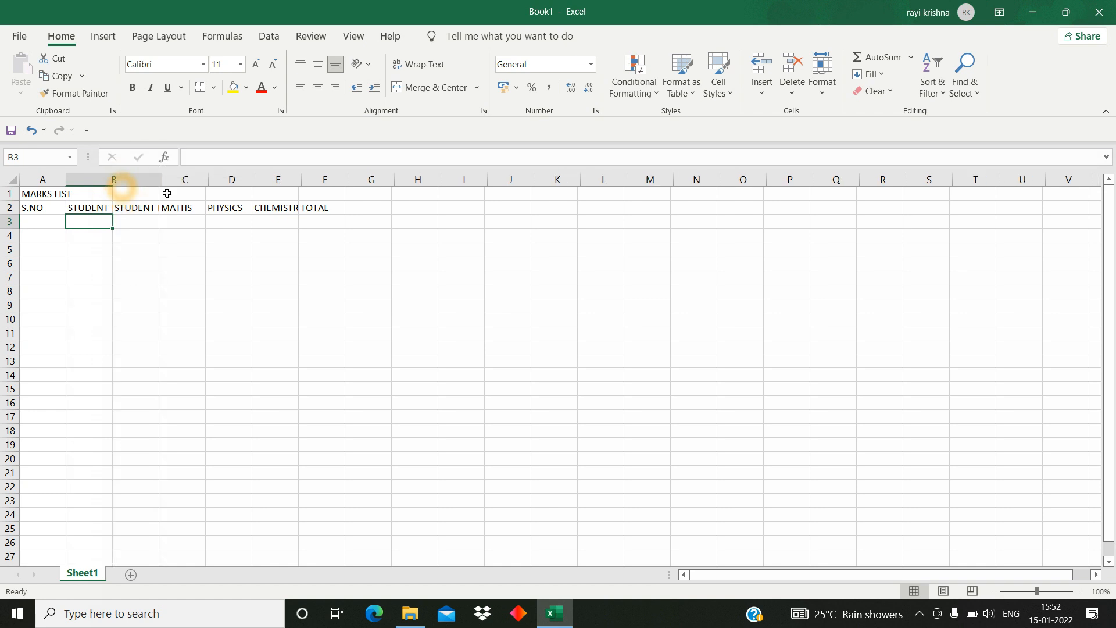
- Enter the serial numbers 1 to 10 one by one in cells A3 to A12
left_click(38, 225)
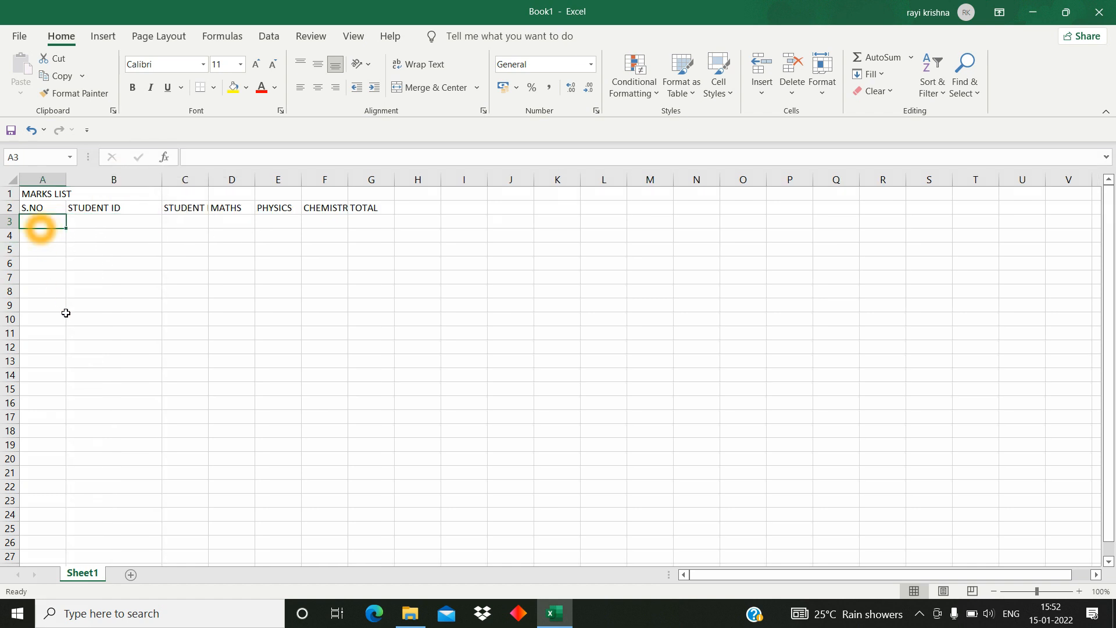
type("1 2 3 4 5 6")
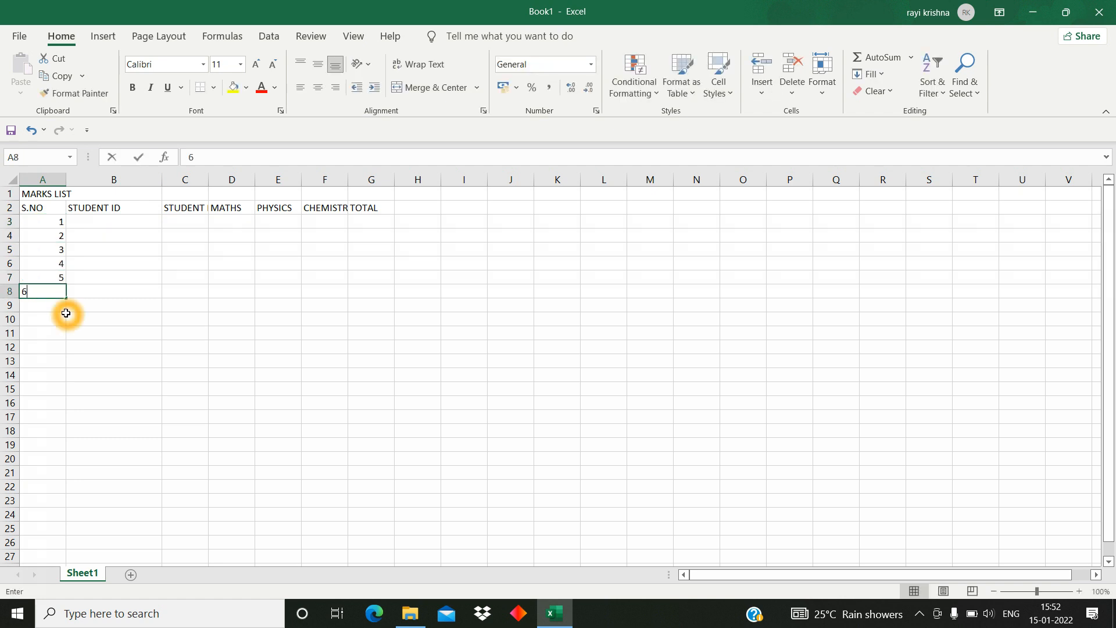
key("Return")
type("7")
key("Return")
type("8")
key("Return")
type("9")
key("Return")
type("10")
key("Return")
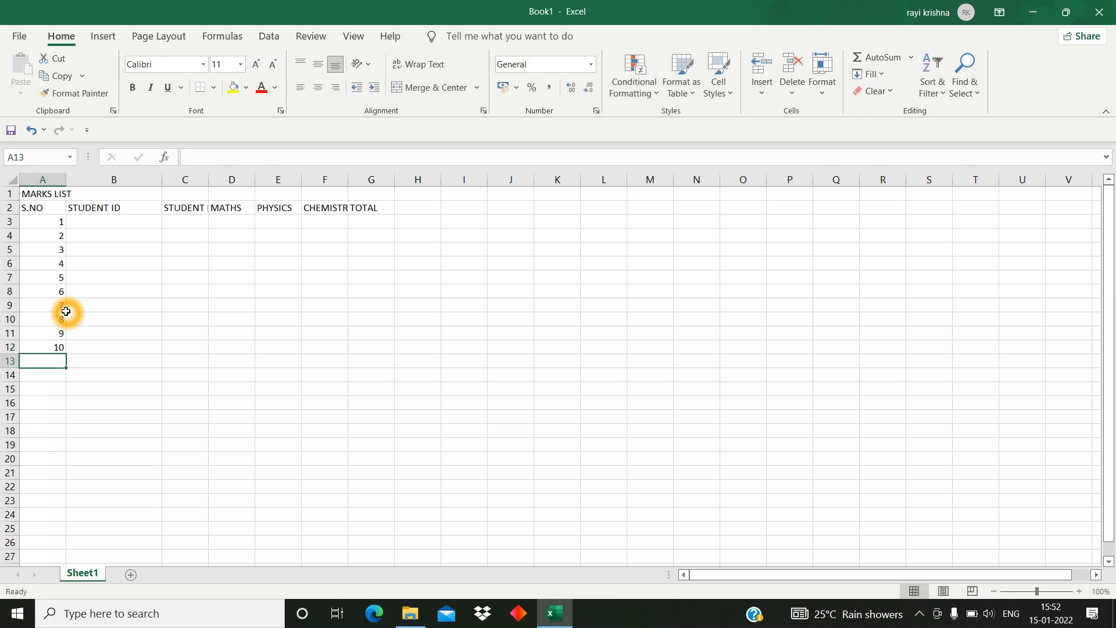
- Clear the serial numbers from A3:A12
left_click(52, 226)
left_click(51, 343, "shift")
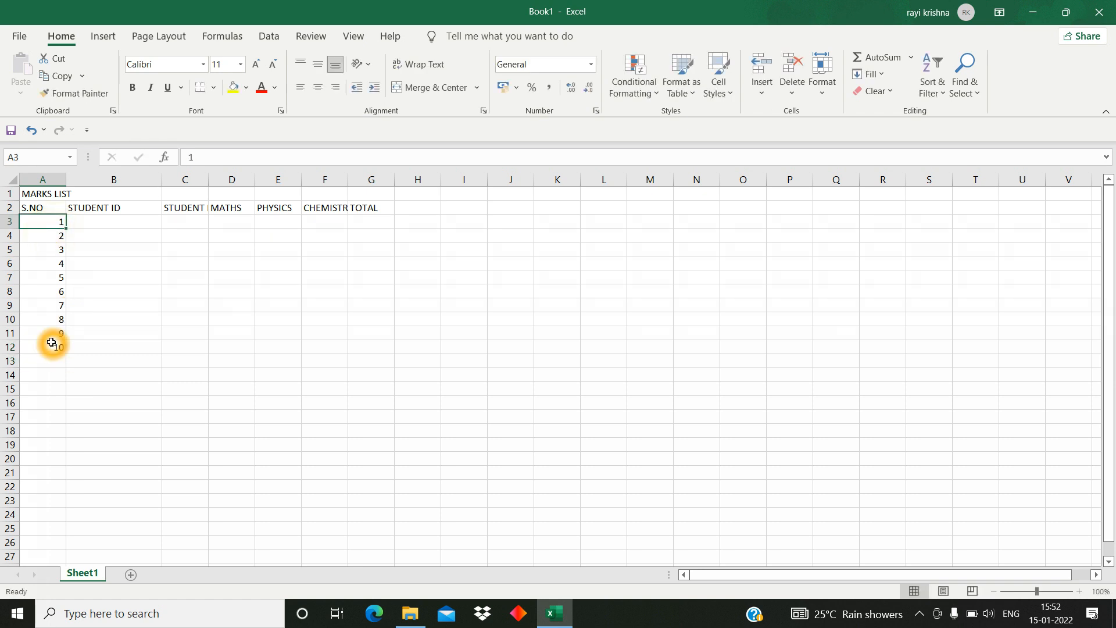
key("Delete")
key("Down")
key("Up")
- Enter 1 and 2 in A3 and A4 and extend the number series down to A13
type("1")
key("Return")
type("2")
key("Up")
key("shift+Down")
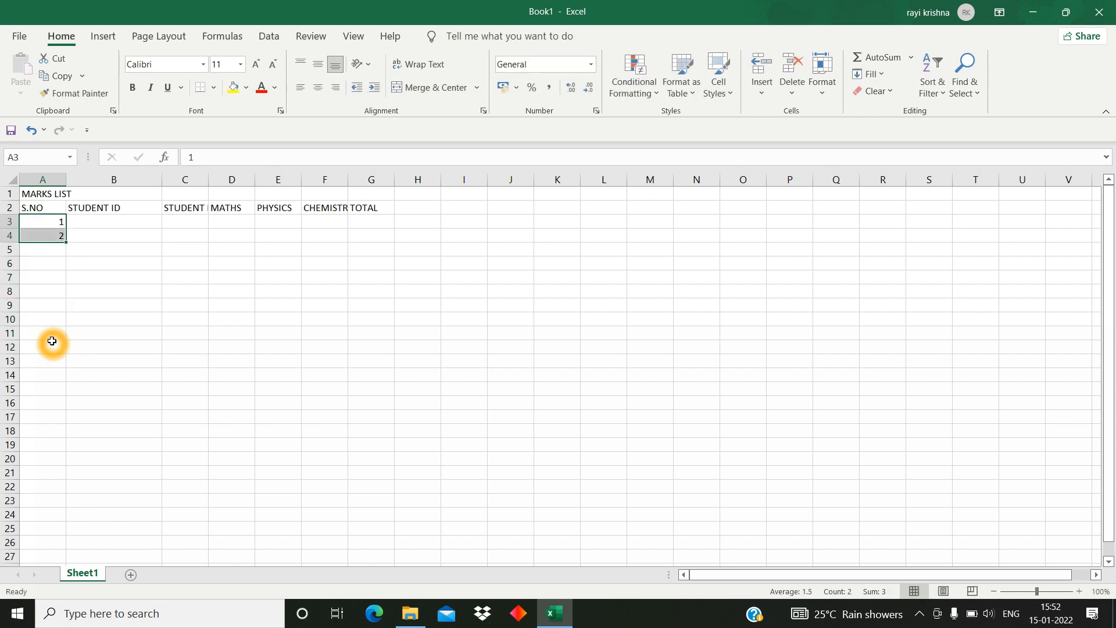
left_click_drag(66, 242, 65, 364)
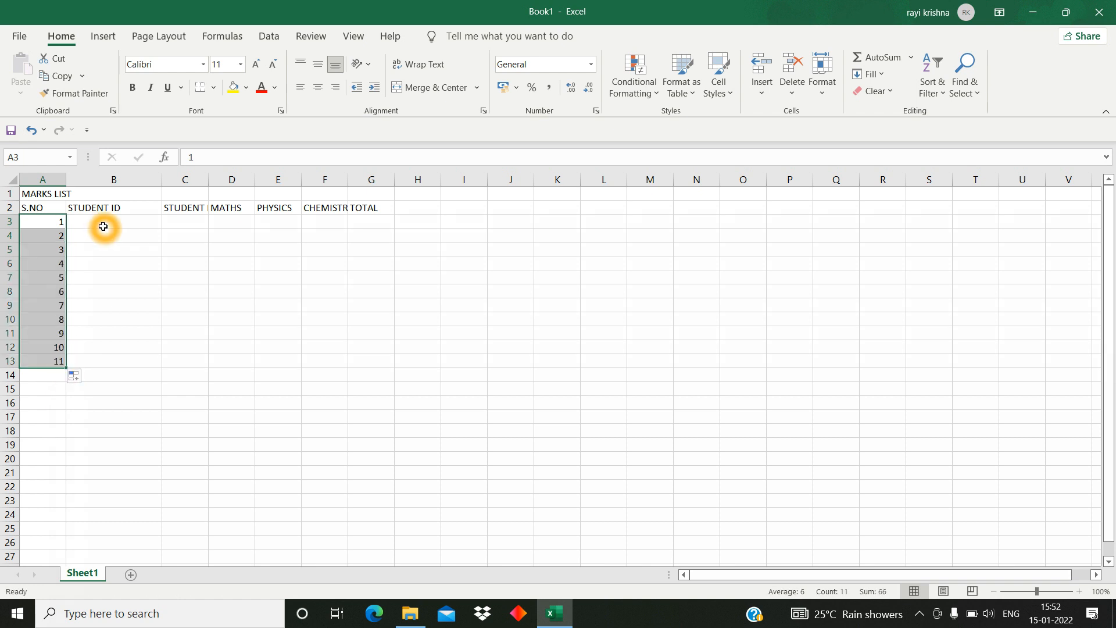
- Enter the ten students' names one below another in cells C3 to C12
left_click(102, 226)
key("Up")
key("Down")
key("Right")
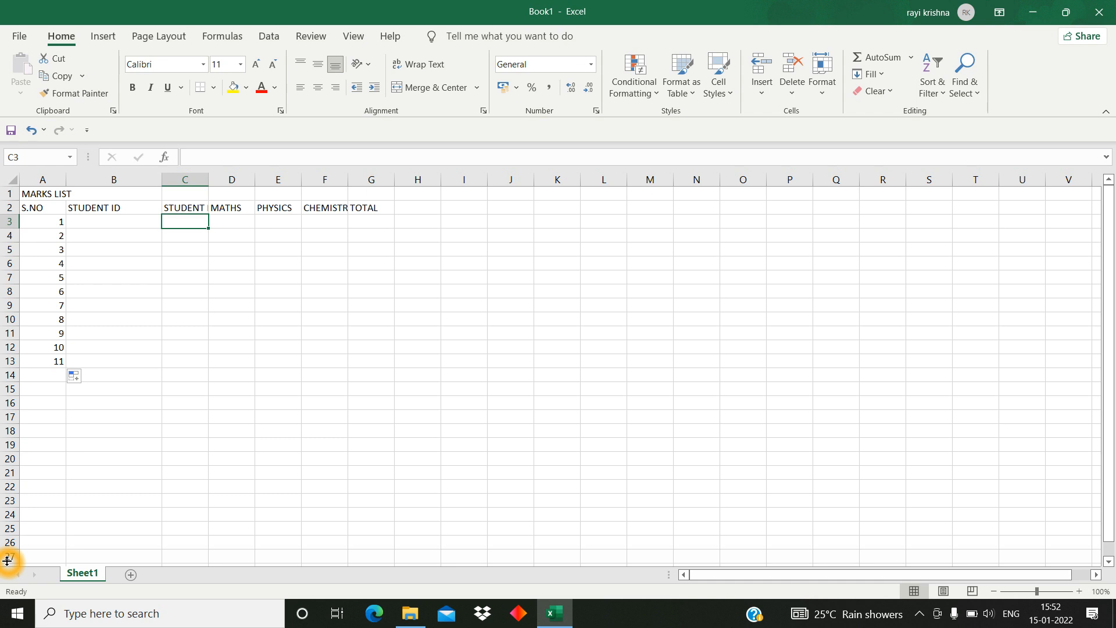
type("ADITYA")
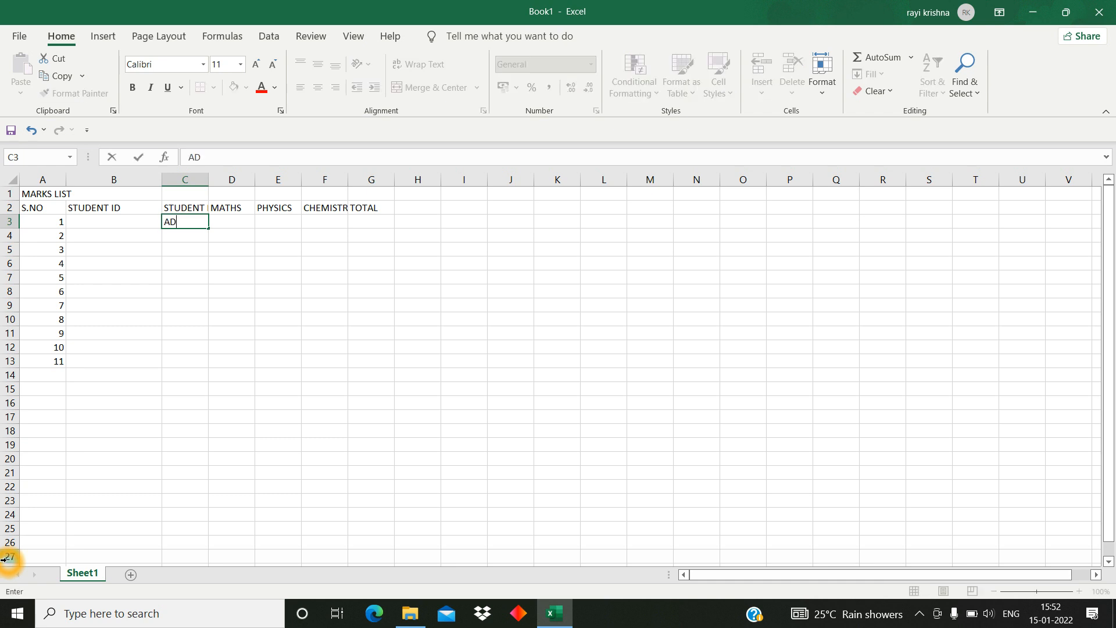
key("Return")
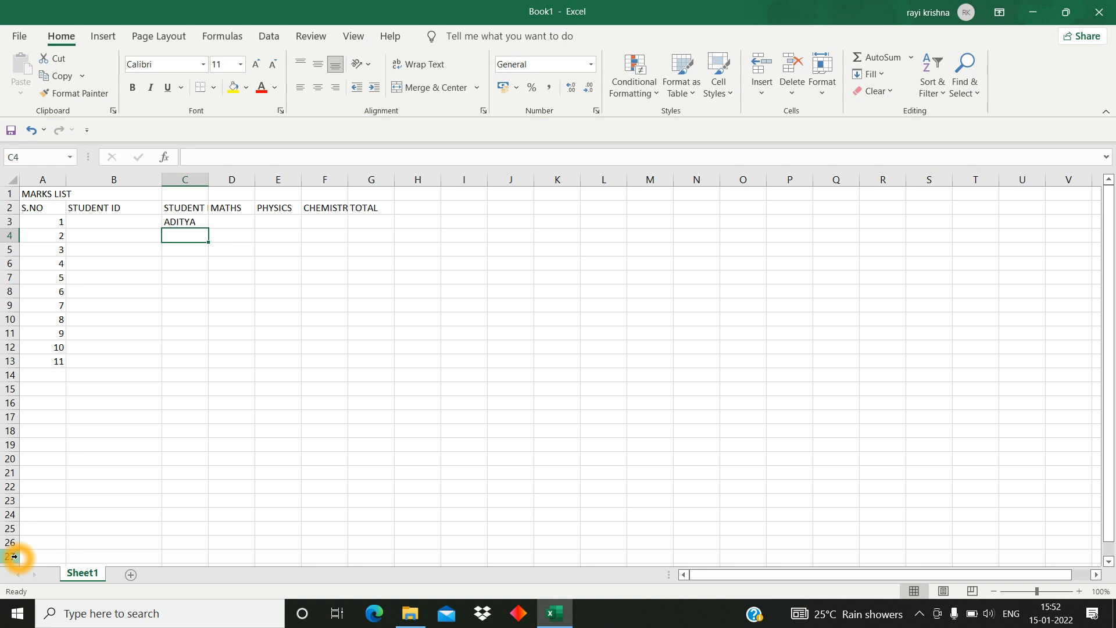
type("SAI")
key("Return")
type("VIVEK")
key("Return")
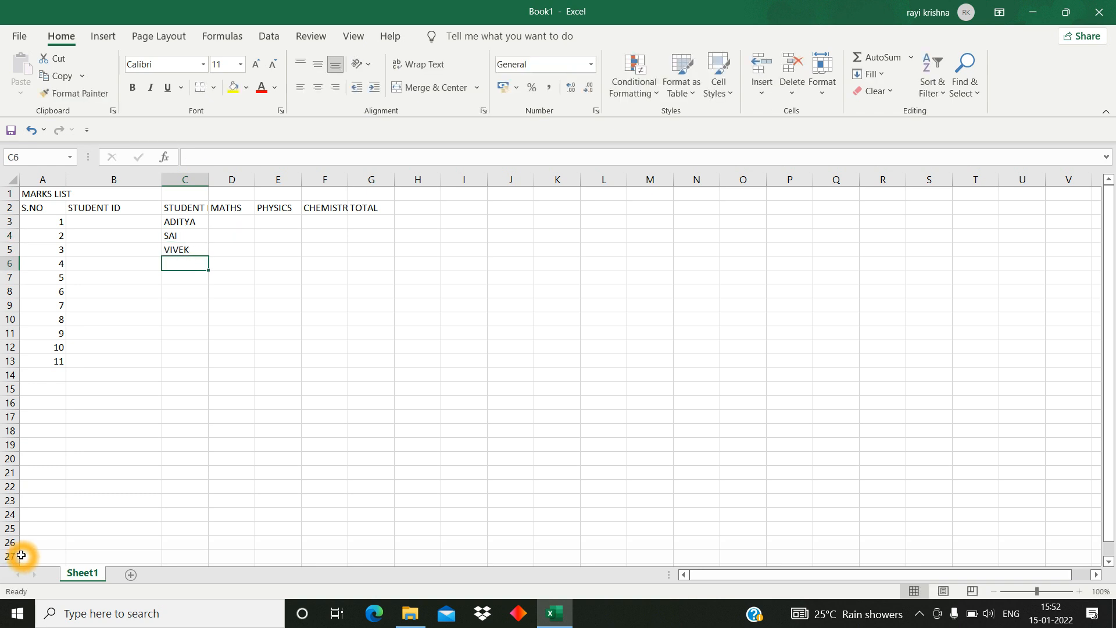
type("TEJA")
key("Return")
type("RAHUL")
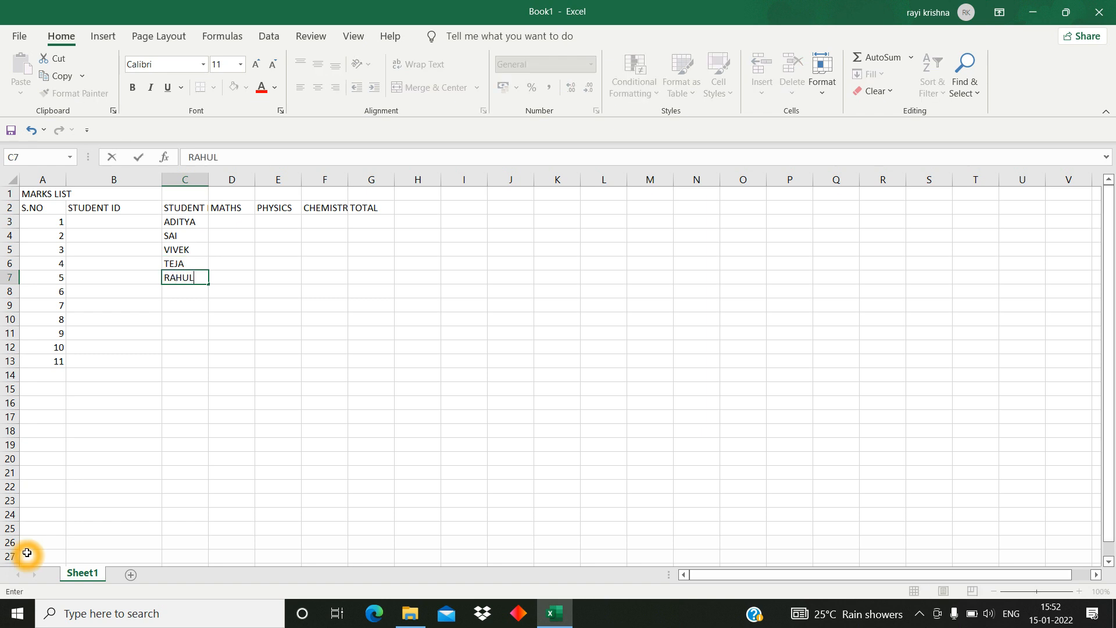
key("Return")
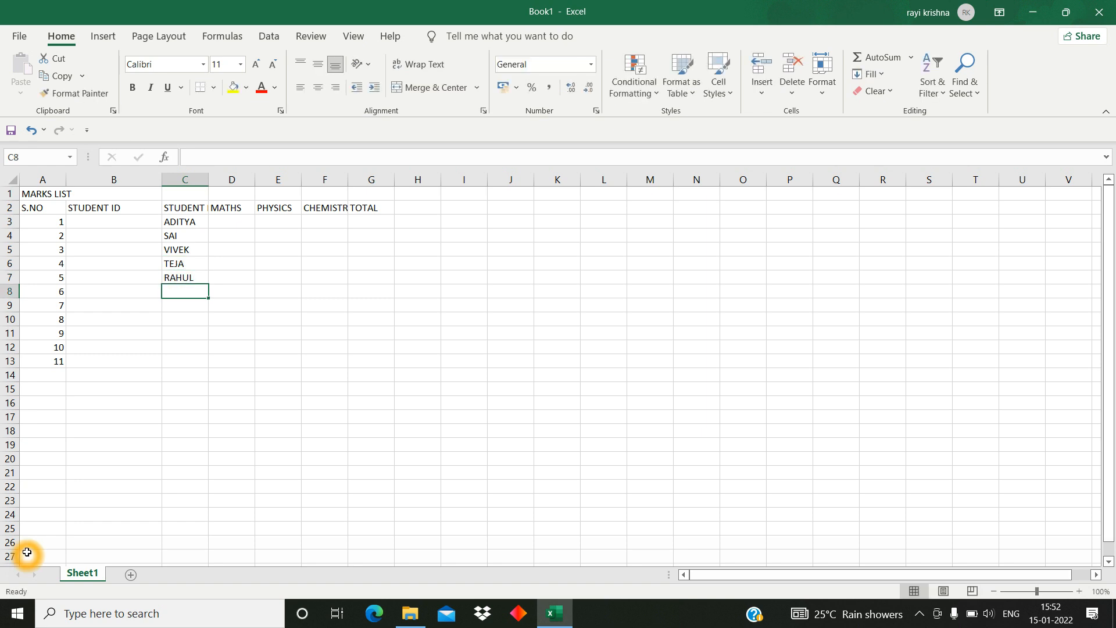
type("MANI")
key("Return")
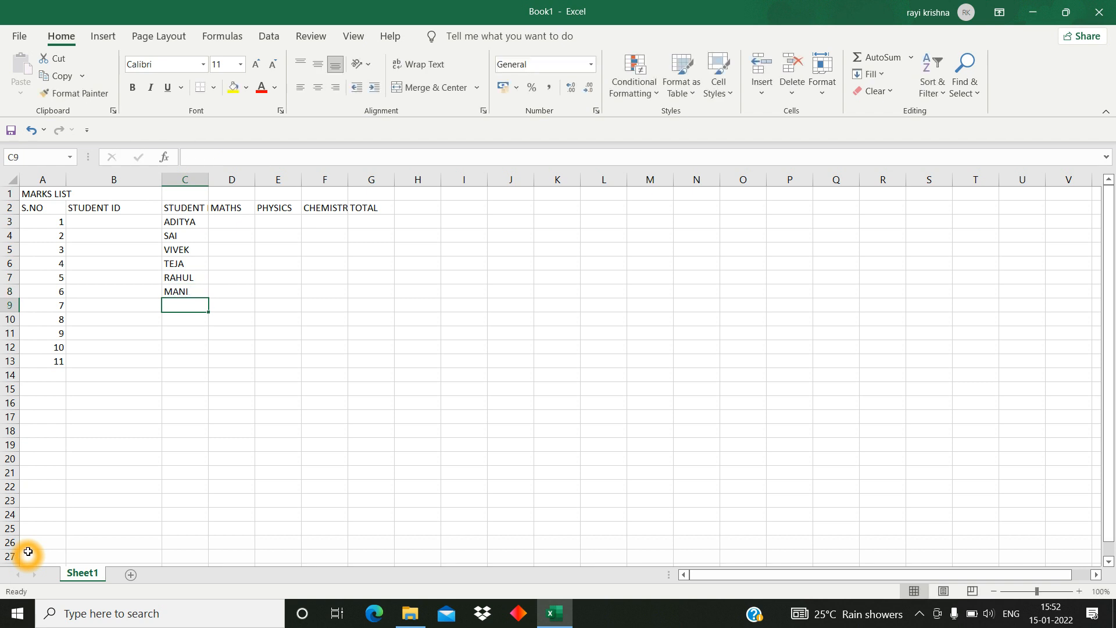
type("SAI RAM")
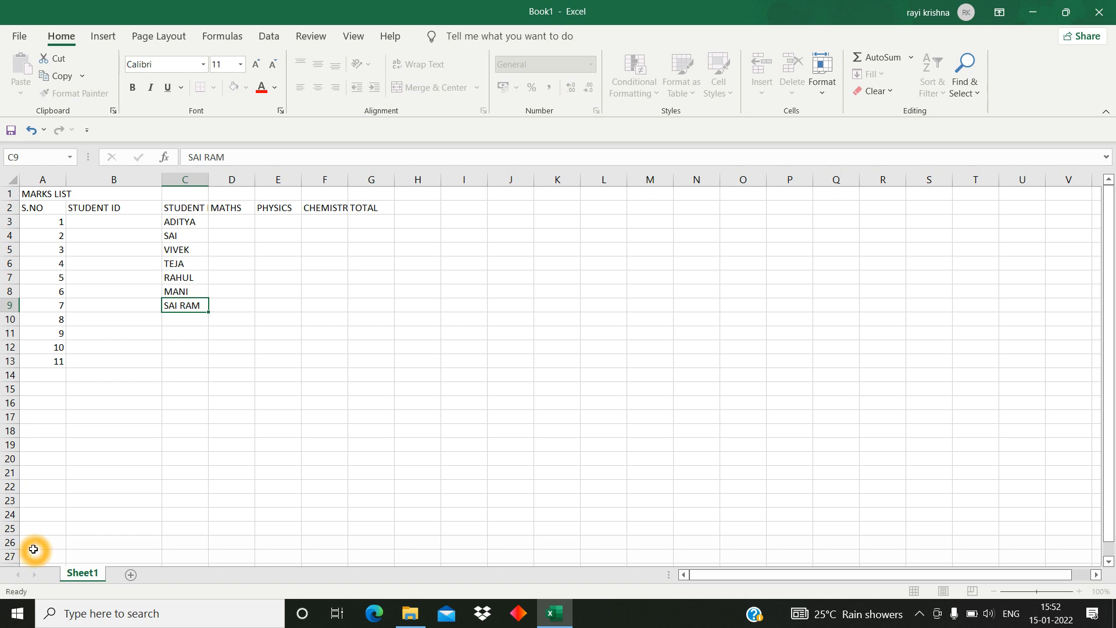
key("Return")
type("SUNIL")
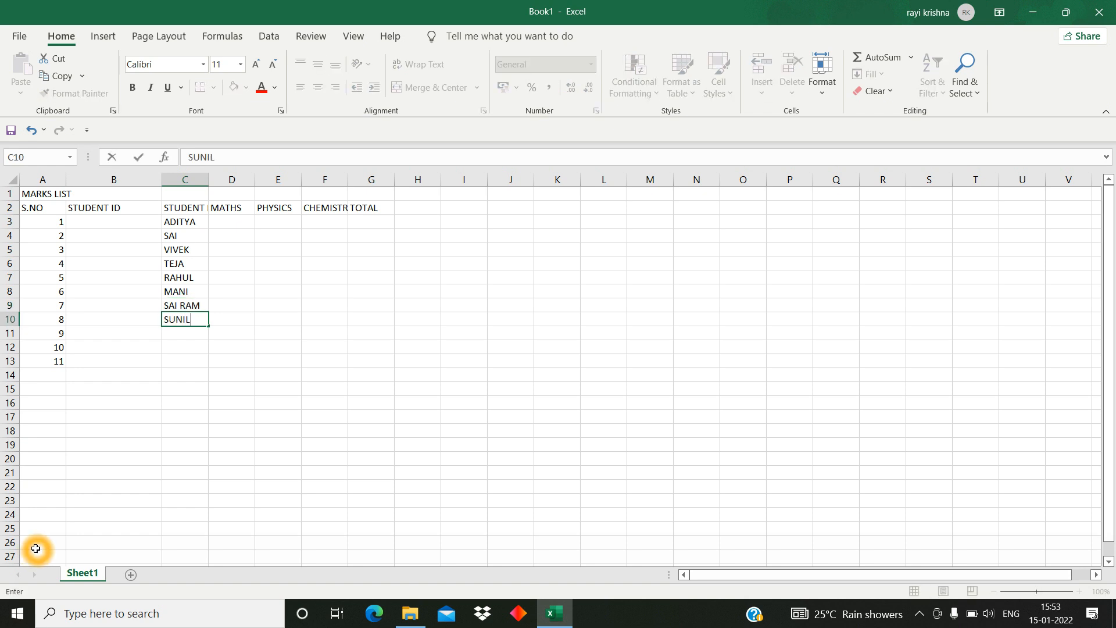
key("Return")
type("KRISHNA")
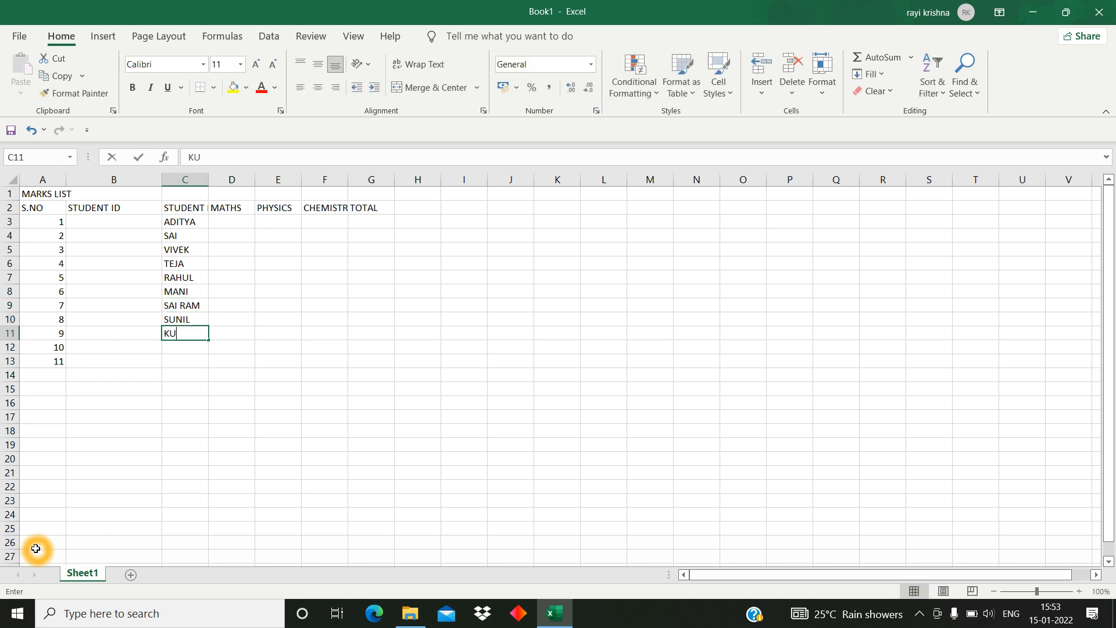
key("Return")
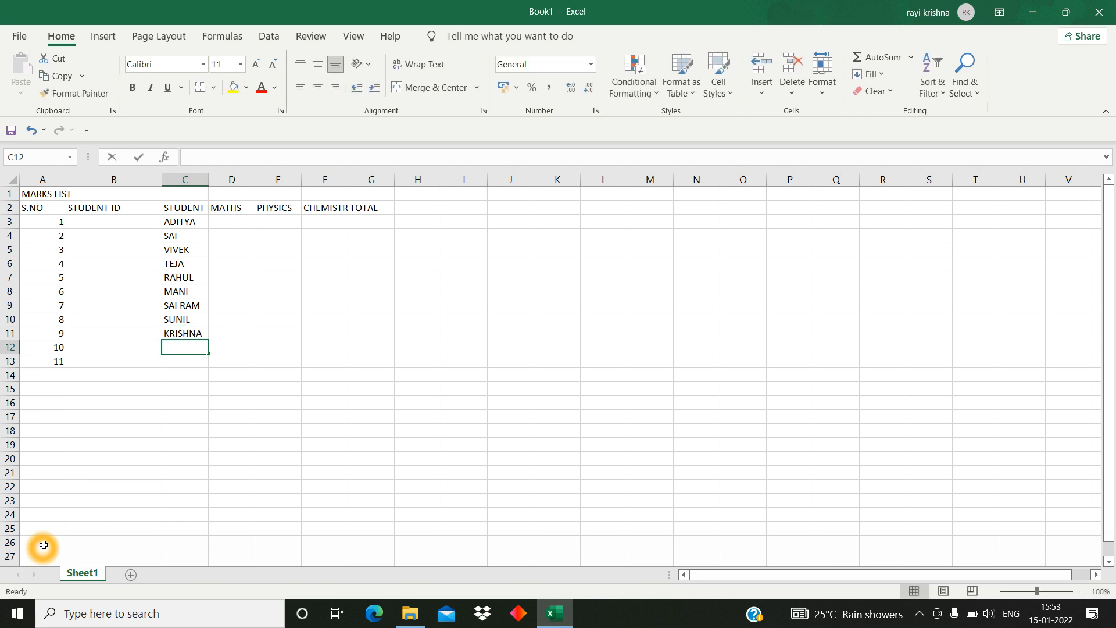
type("A")
key("BackSpace")
key("BackSpace")
type("VARUN")
key("Return")
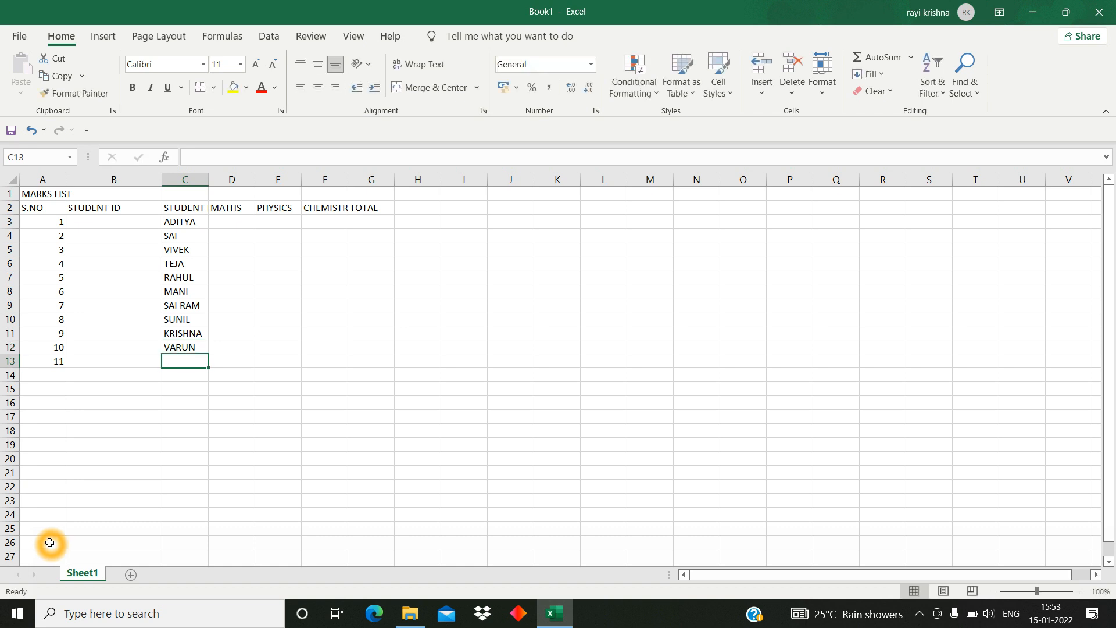
- Clear the contents of the whole row 13 to remove the surplus serial number
key("shift+space")
key("Delete")
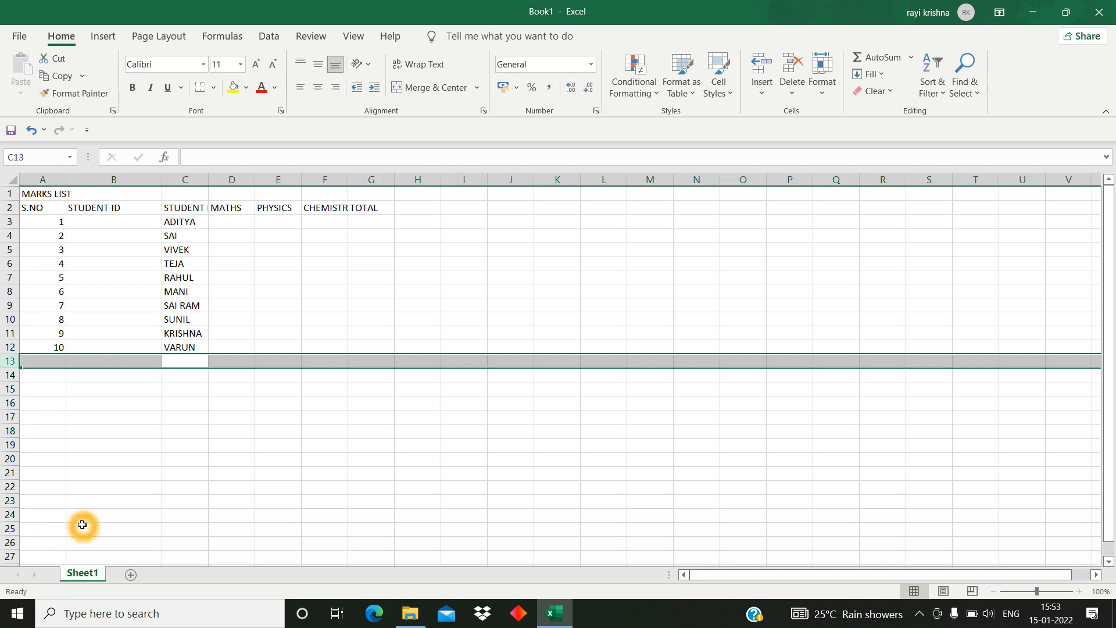
left_click(236, 224)
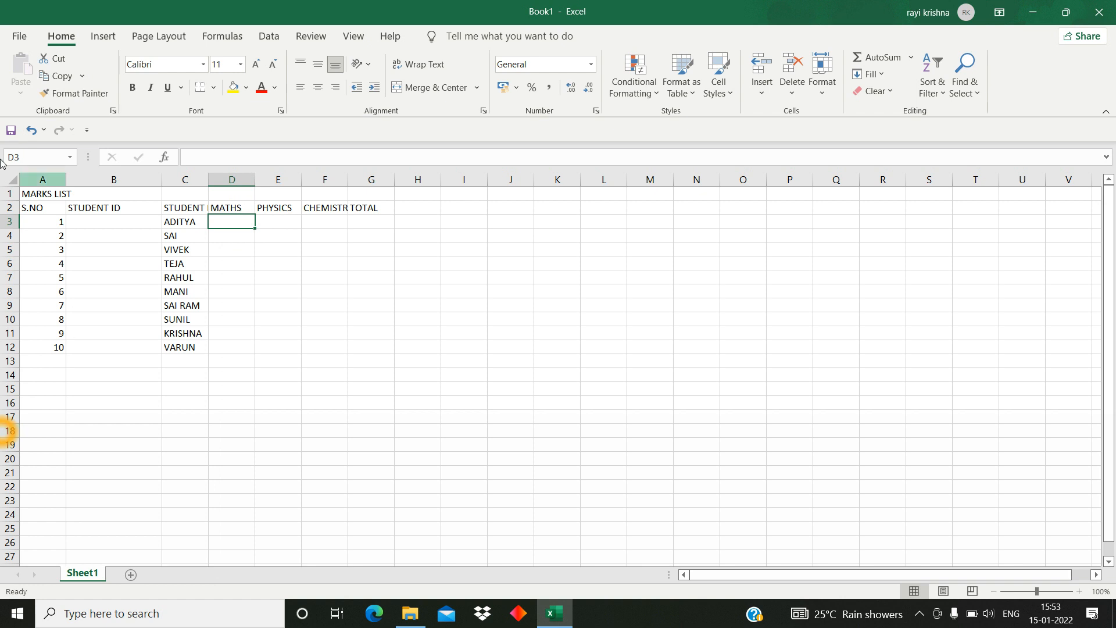
- Make header row 2 about twice as tall and add 100 on a second line under MATHS in D2
left_click_drag(15, 214, 14, 228)
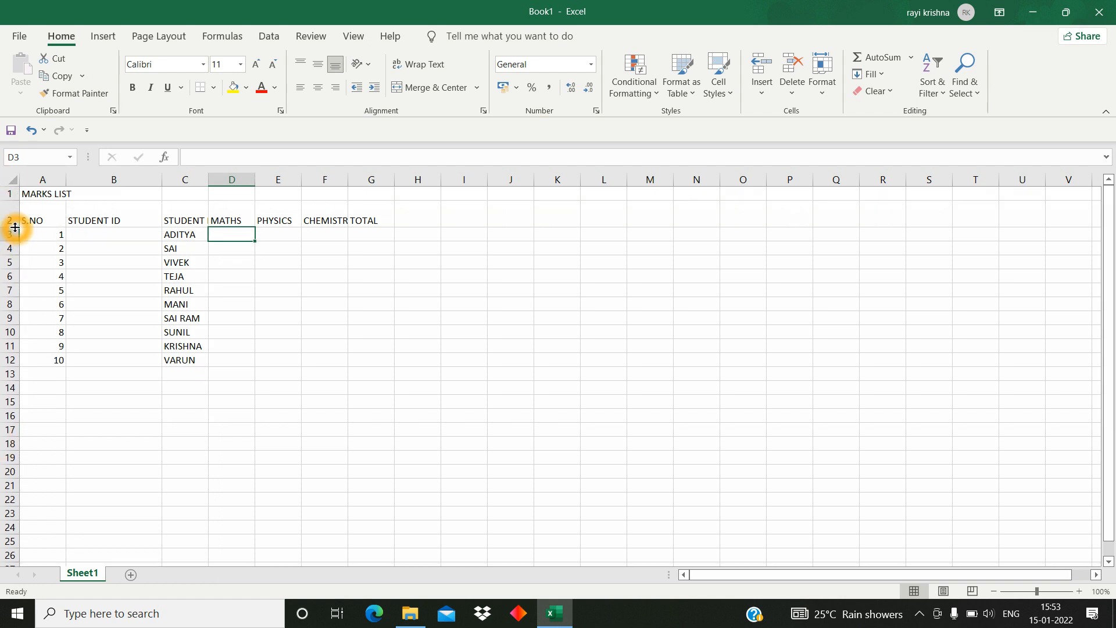
double_click(242, 222)
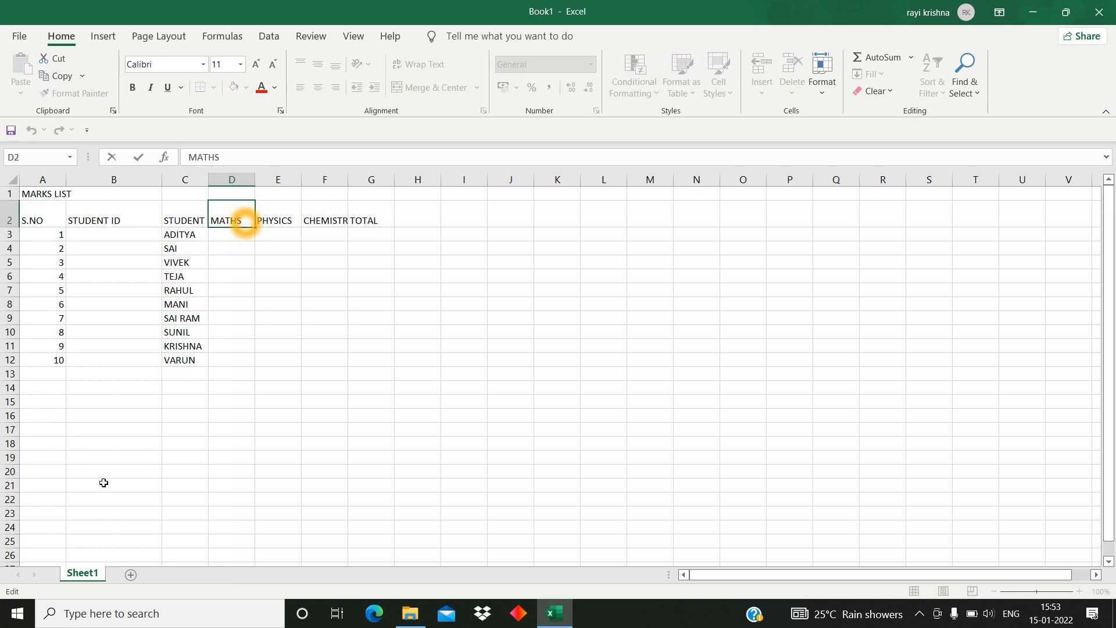
key("alt+Return")
type("100")
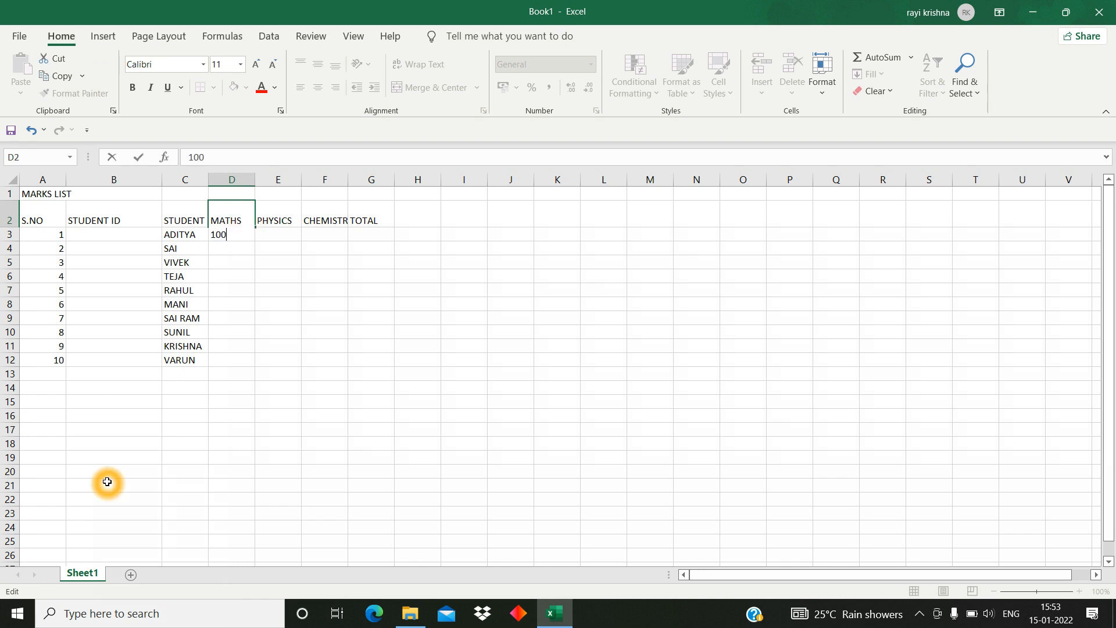
key("Tab")
- Add 100 on a new line within the PHYSICS header in E2 and the CHEMISTRY header in F2
key("F2")
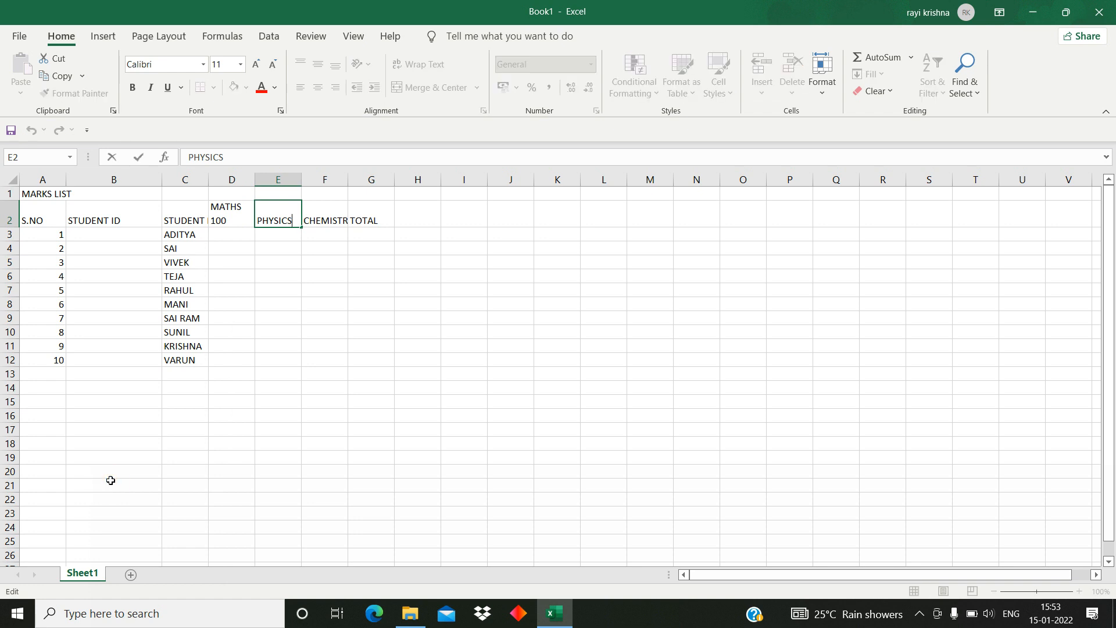
key("alt+Return")
type("100")
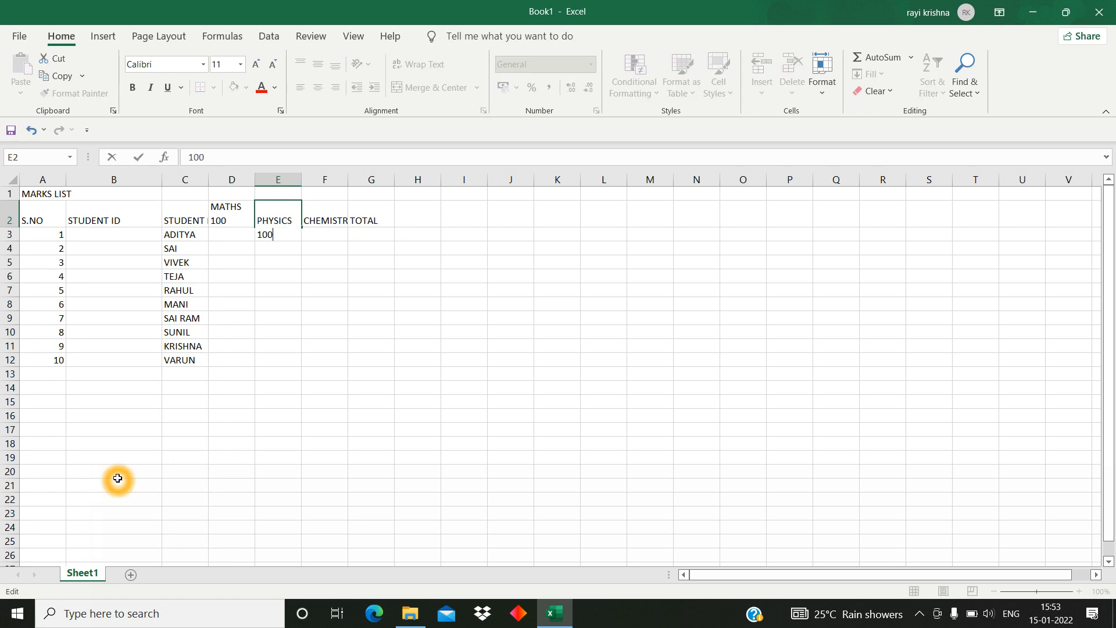
key("Tab")
key("F2")
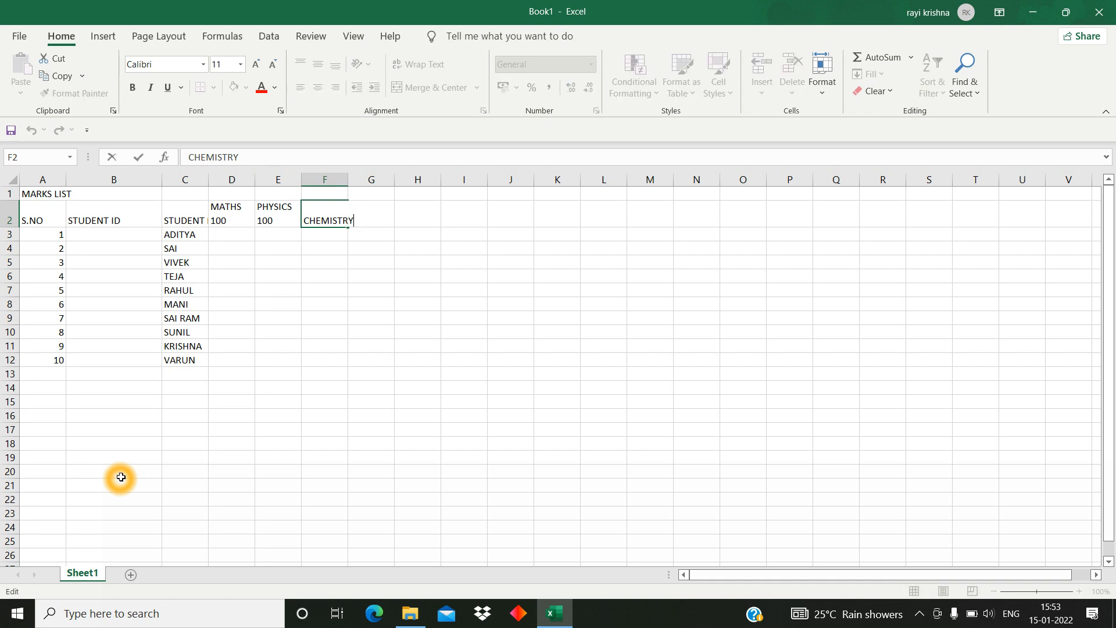
key("alt+Return")
type("100")
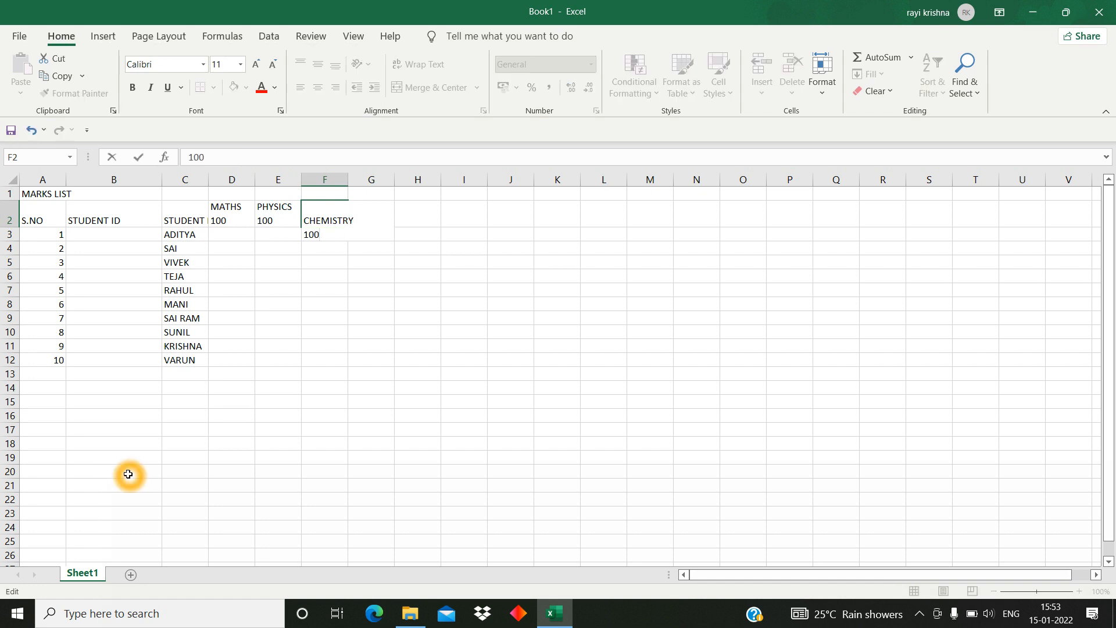
key("Tab")
- Add 300 on a second line within the TOTAL header in G2
key("F2")
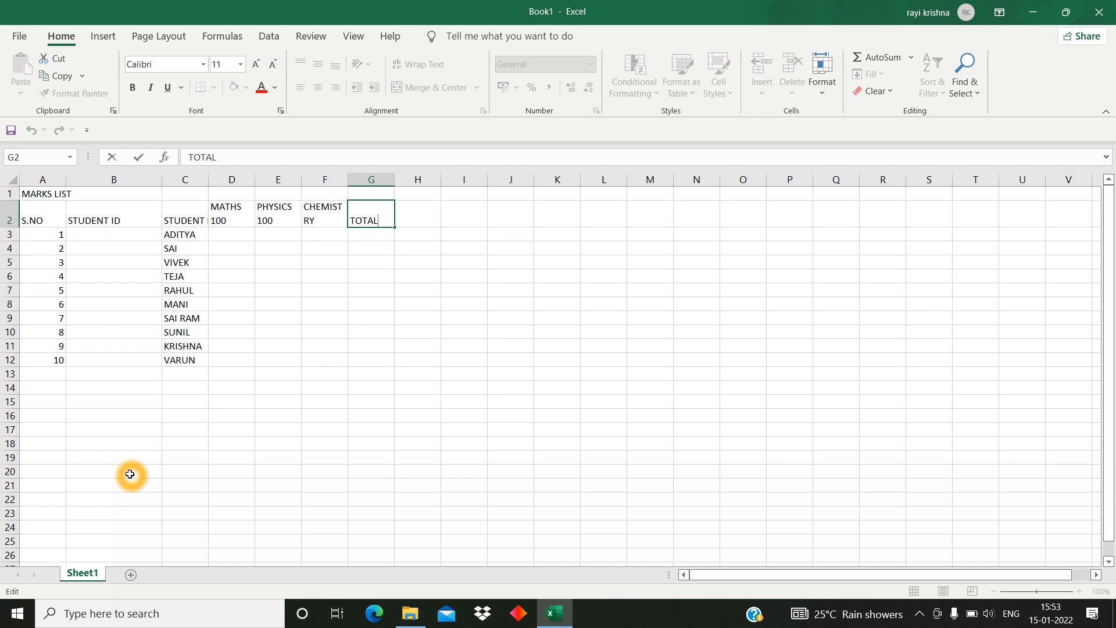
key("alt+Return")
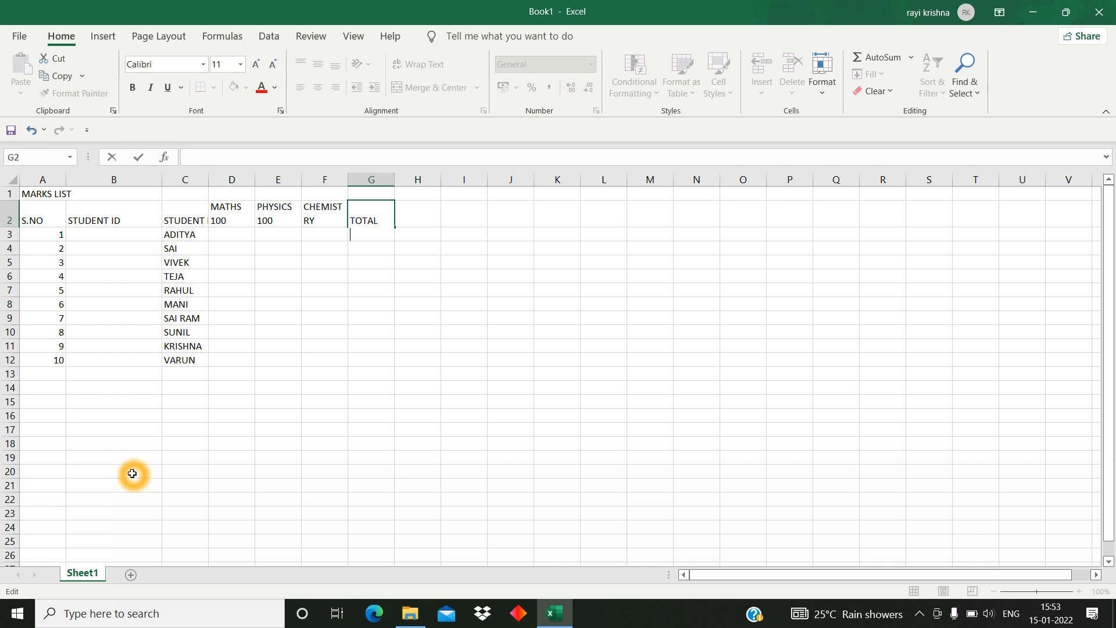
type("300")
key("Return")
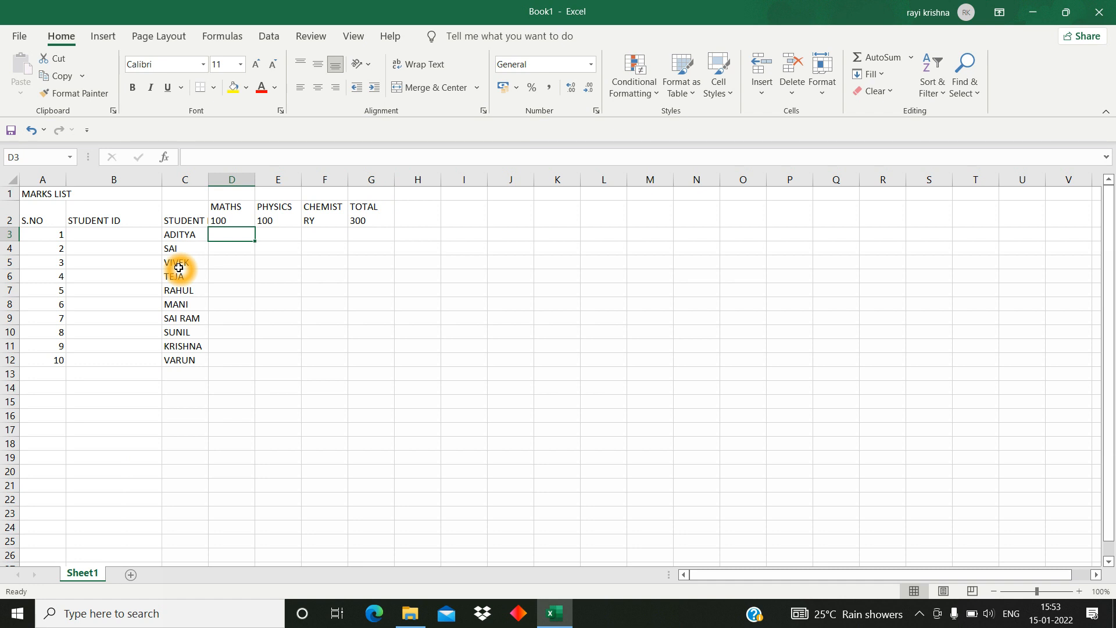
- Enter the maths marks 61, 69, 47, 55, 48, 72, 53, 55, 40 and 46 in cells D3 to D12
type("61")
key("Return")
type("69")
key("Return")
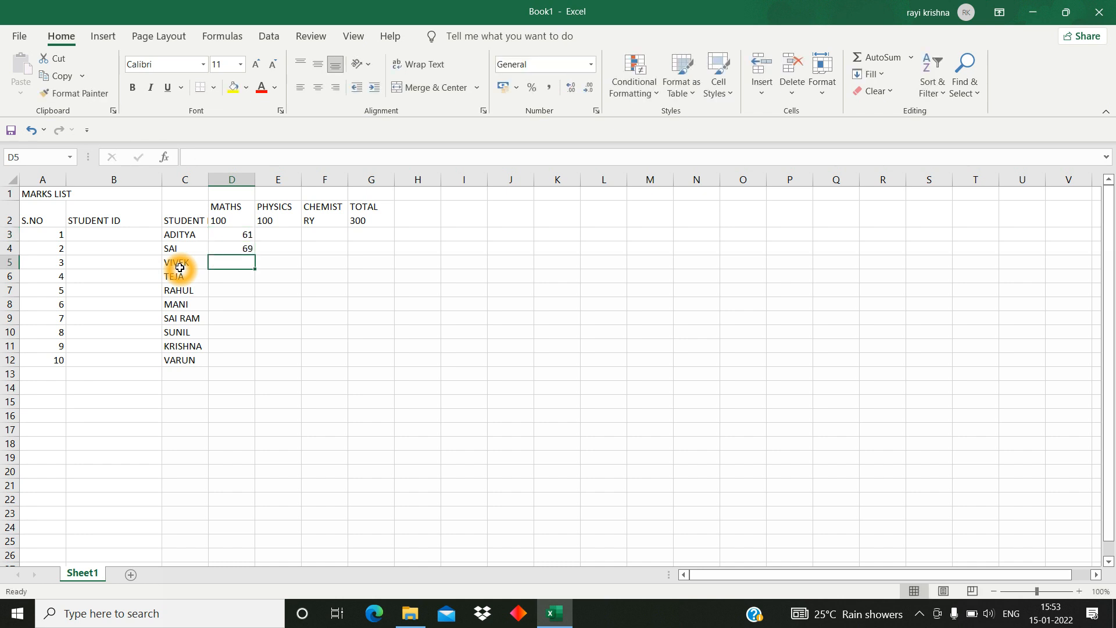
type("47")
key("Return")
type("55")
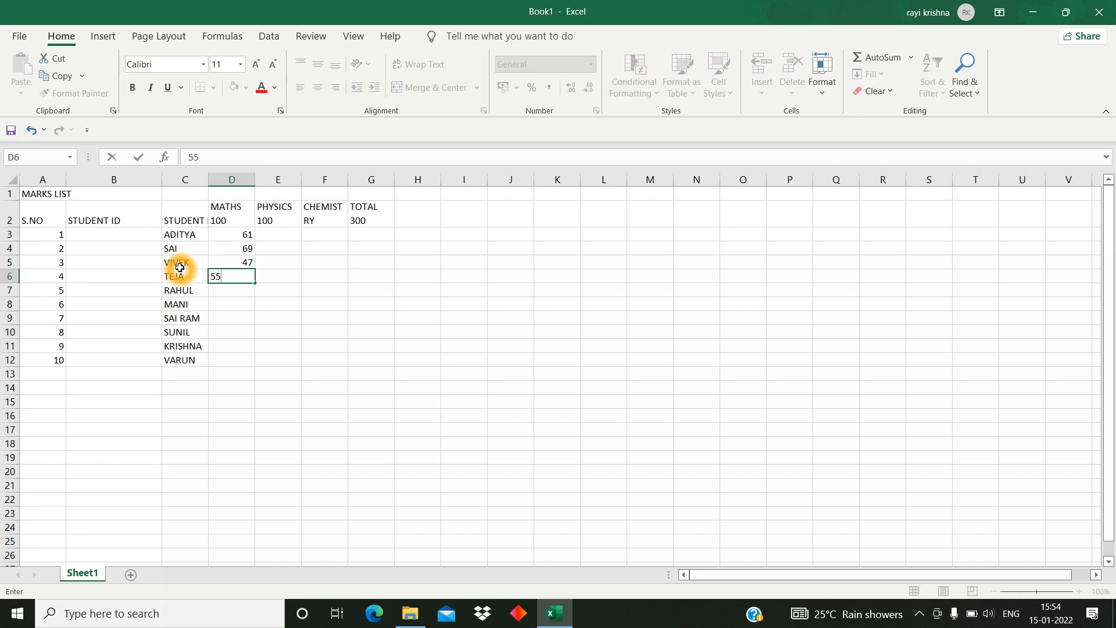
key("Return")
type("48")
key("Return")
type("72")
key("Return")
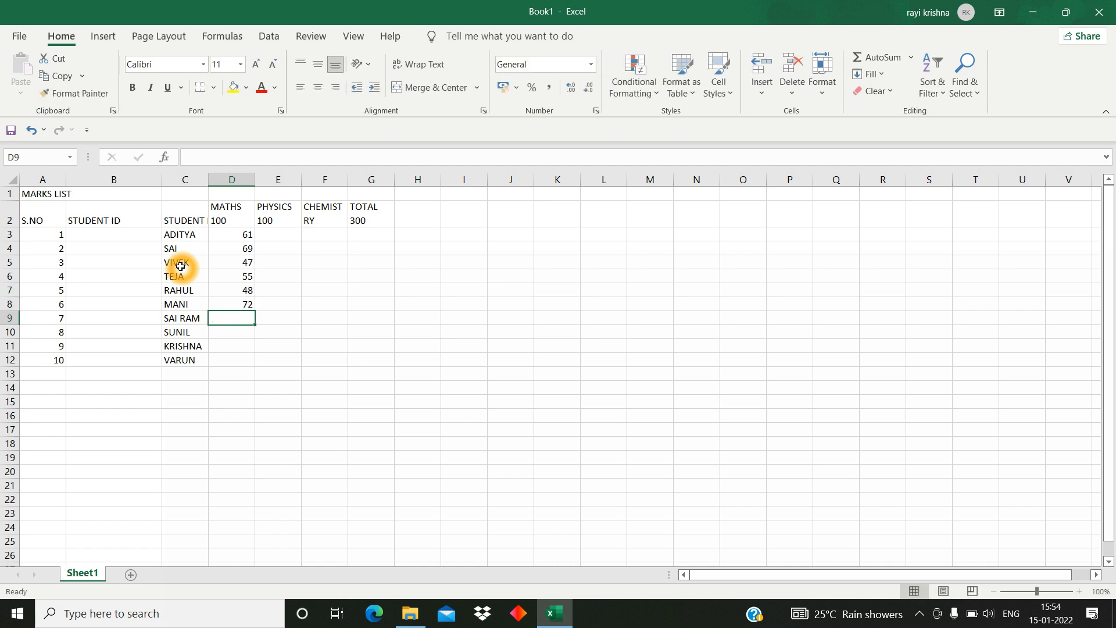
type("53")
key("Return")
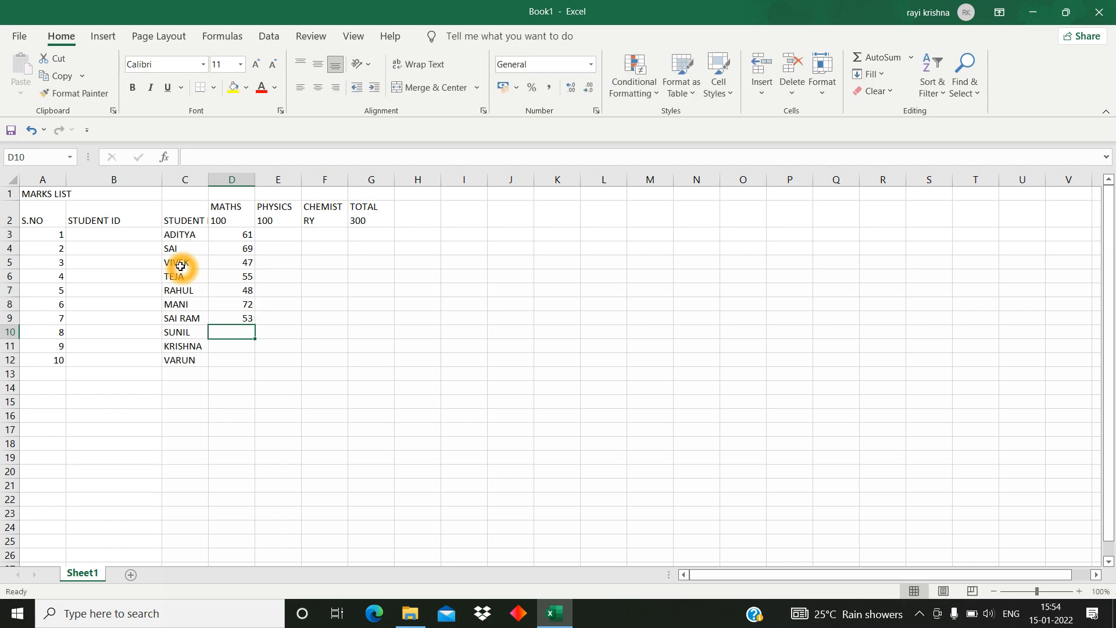
type("55")
key("Return")
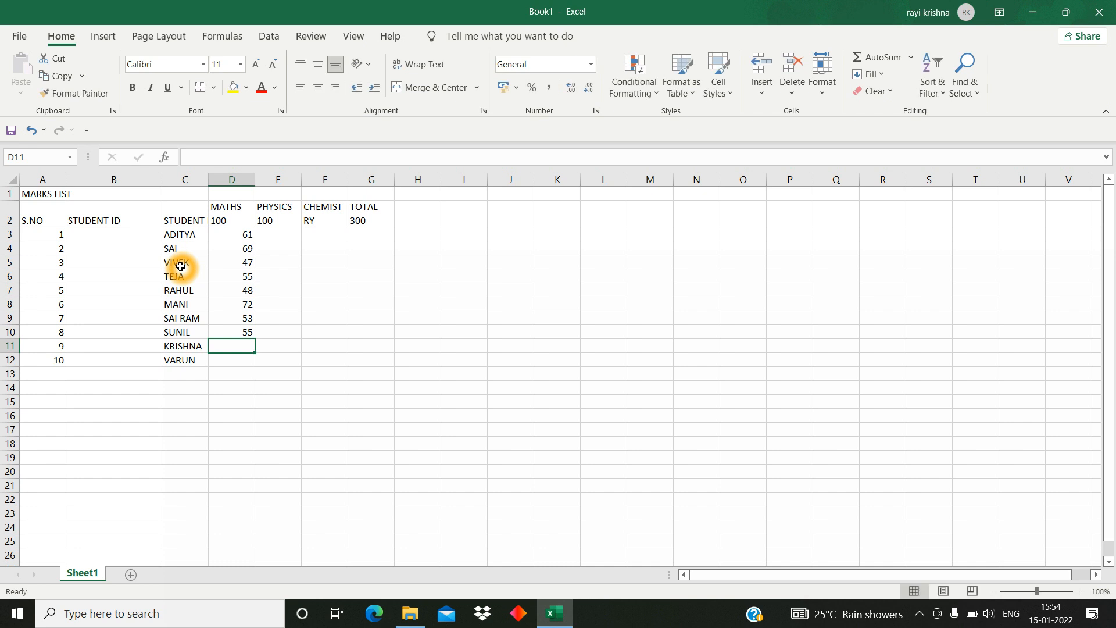
type("40")
key("Return")
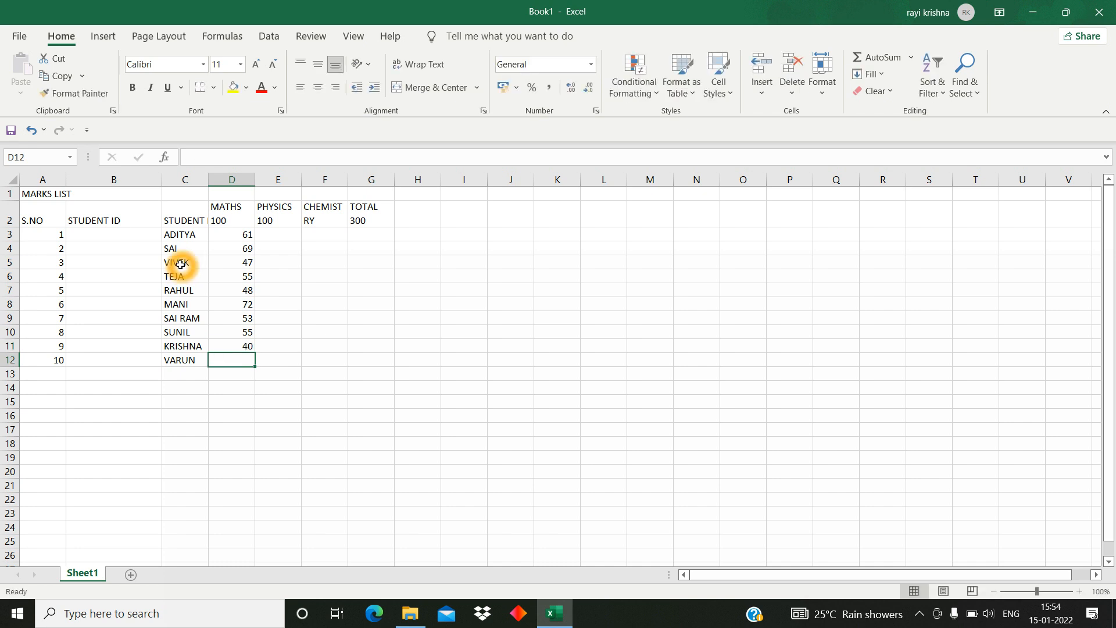
type("46")
key("Return")
- Enter the physics marks 74, 69, 79, 80, 65, 72, 72, 76, 64 and 82 in cells E3 to E12
key("Up")
key("Up")
key("Up")
key("Up")
key("Up")
key("Up")
key("Up")
key("Up")
key("Up")
key("Up")
key("Up")
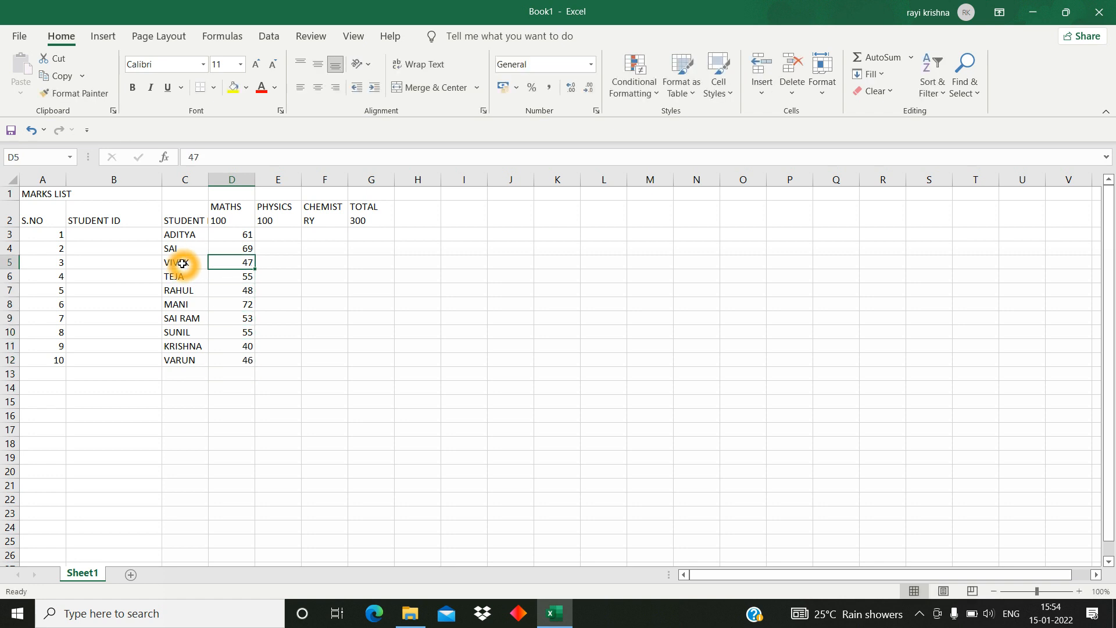
key("Down")
key("Right")
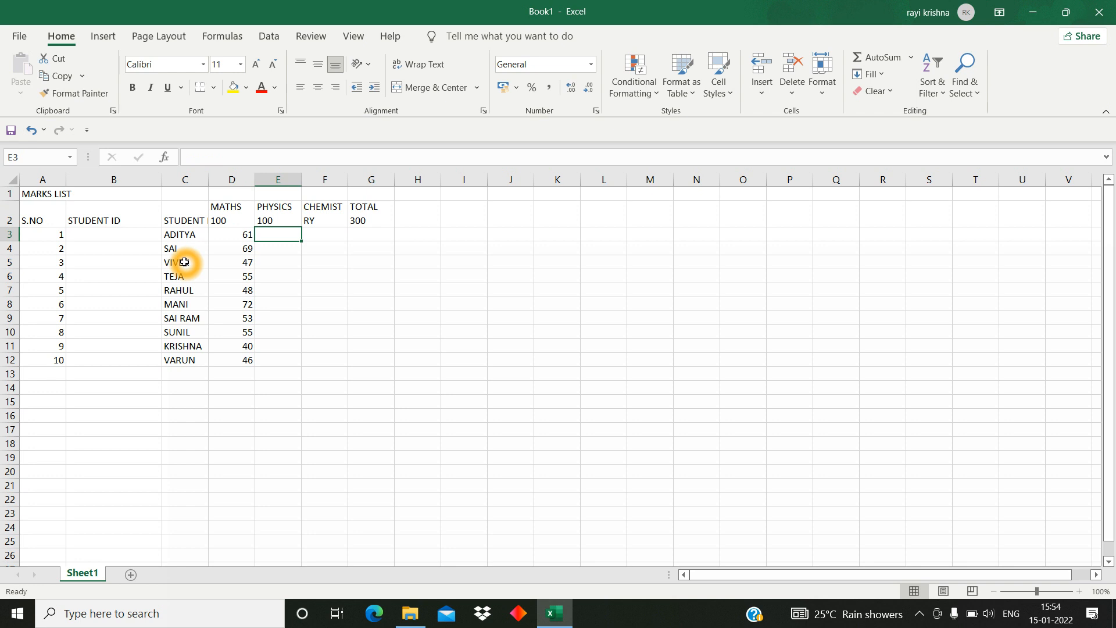
type("74")
key("Return")
type("69")
key("Return")
type("79")
key("Return")
type("80")
key("Return")
type("65")
key("Return")
type("72")
key("Return")
type("72")
key("Return")
type("76")
key("Return")
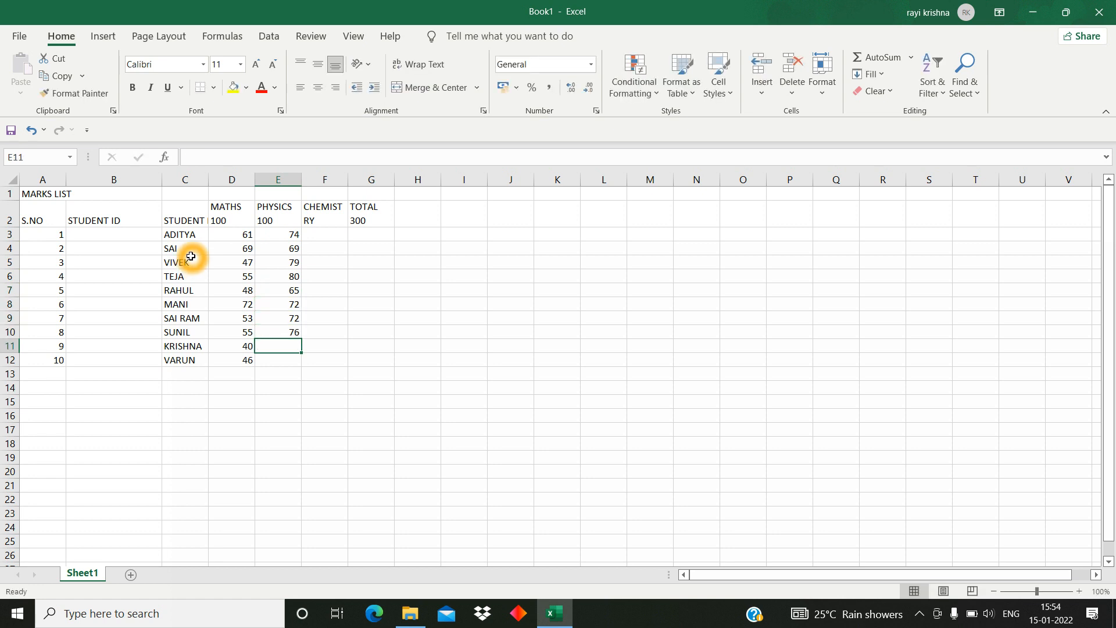
type("64")
key("Return")
type("82")
key("Return")
- Enter the chemistry marks 68, 61, 62, 53, 74, 41, 60, 53, 54 and 44 in cells F3 to F12
key("Up")
key("Right")
key("Up")
key("Up")
key("Up")
key("Up")
key("Up")
key("Up")
key("Up")
key("Up")
key("Up")
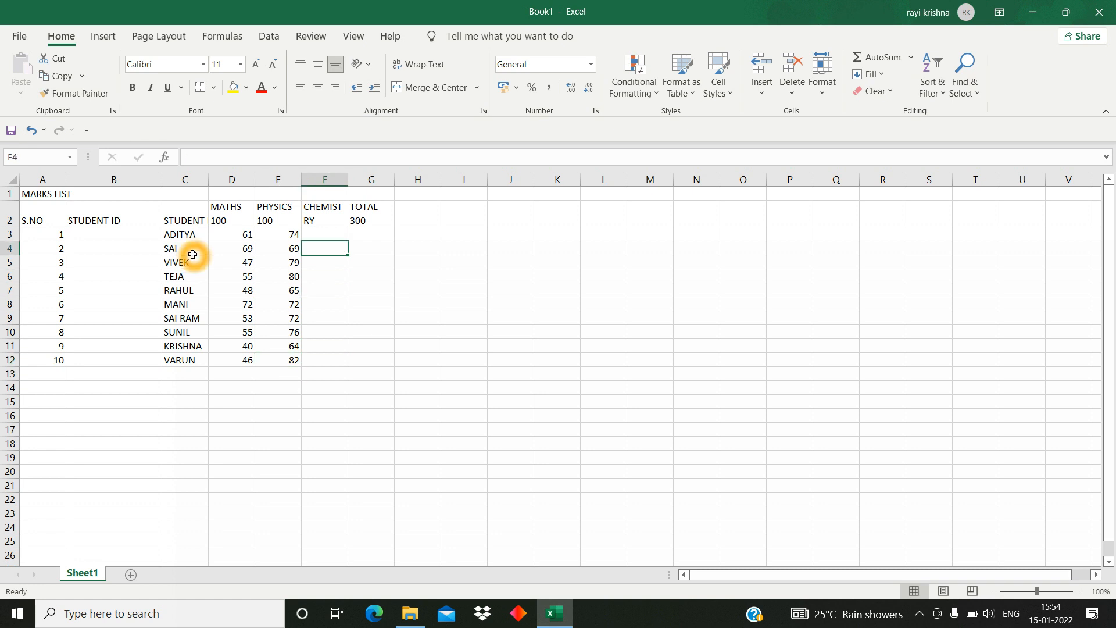
type("68")
key("Return")
type("61")
key("Return")
type("62")
key("Return")
type("53")
key("Return")
type("74")
key("Return")
type("41")
key("Return")
type("60")
key("Return")
type("53")
key("Return")
type("54")
key("Return")
type("44")
key("ctrl+Return")
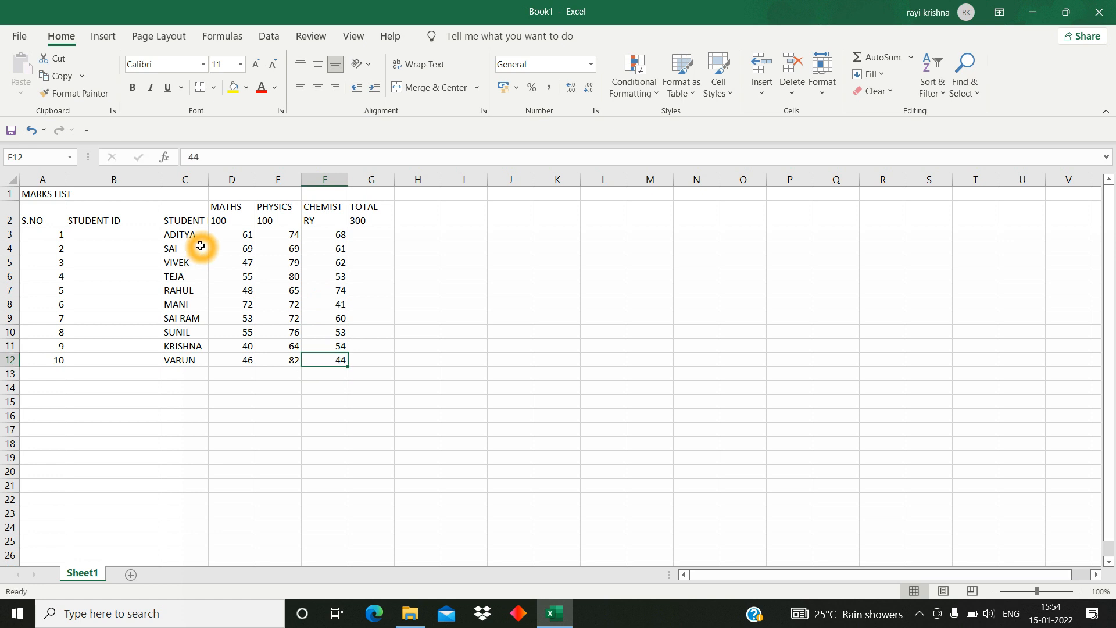
- Total the first student's marks from D3 to F3 in G3 with AutoSum and fill the total down to G12
key("Right")
key("Up")
key("Up")
key("Up")
key("Up")
key("Up")
key("Up")
key("Up")
key("Up")
key("Up")
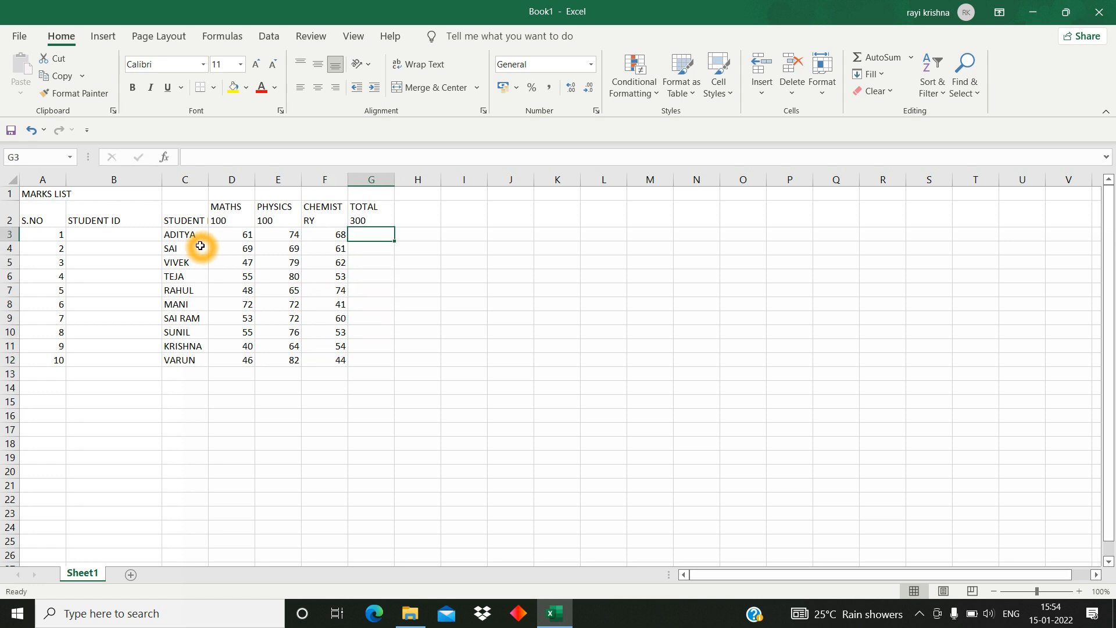
key("Left")
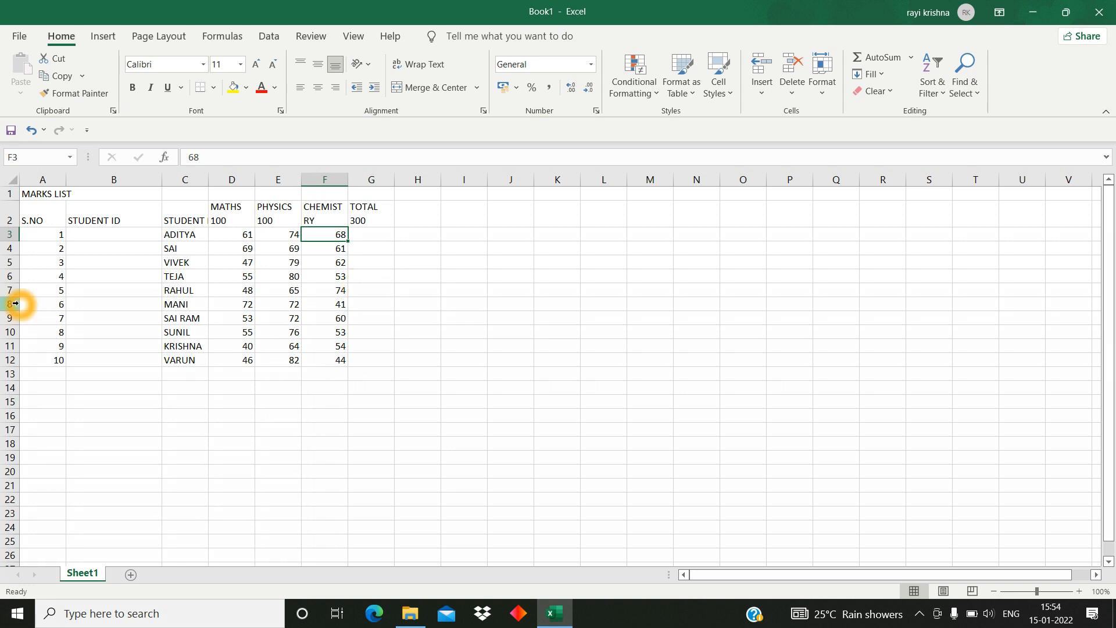
left_click(362, 235)
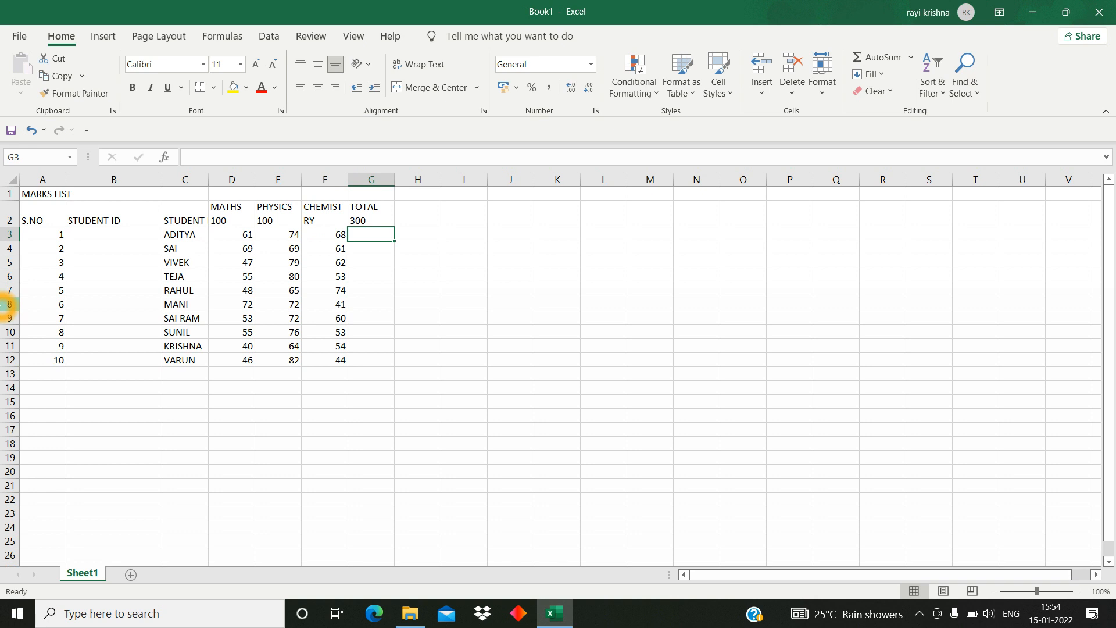
key("Left")
key("Left")
key("Left")
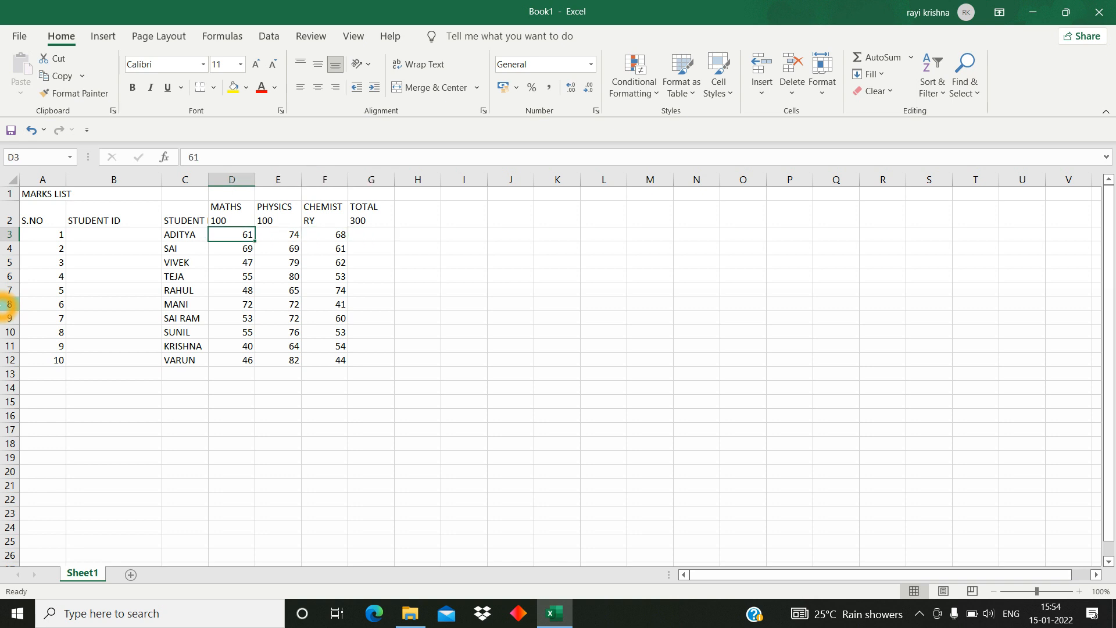
key("shift+Right")
key("shift+Right")
key("shift+Right")
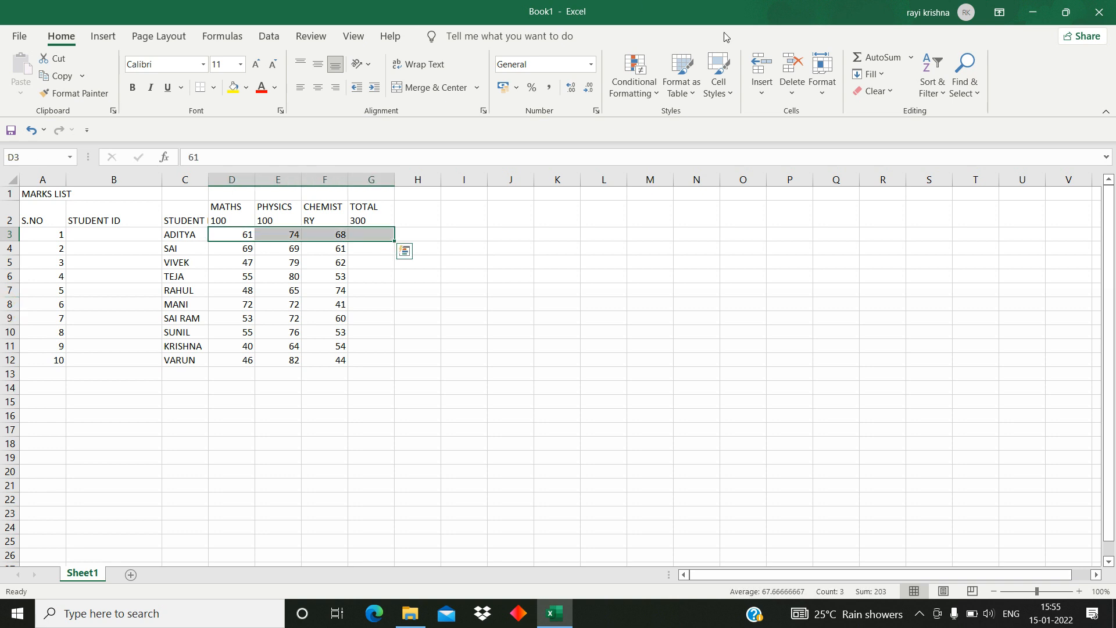
left_click(912, 57)
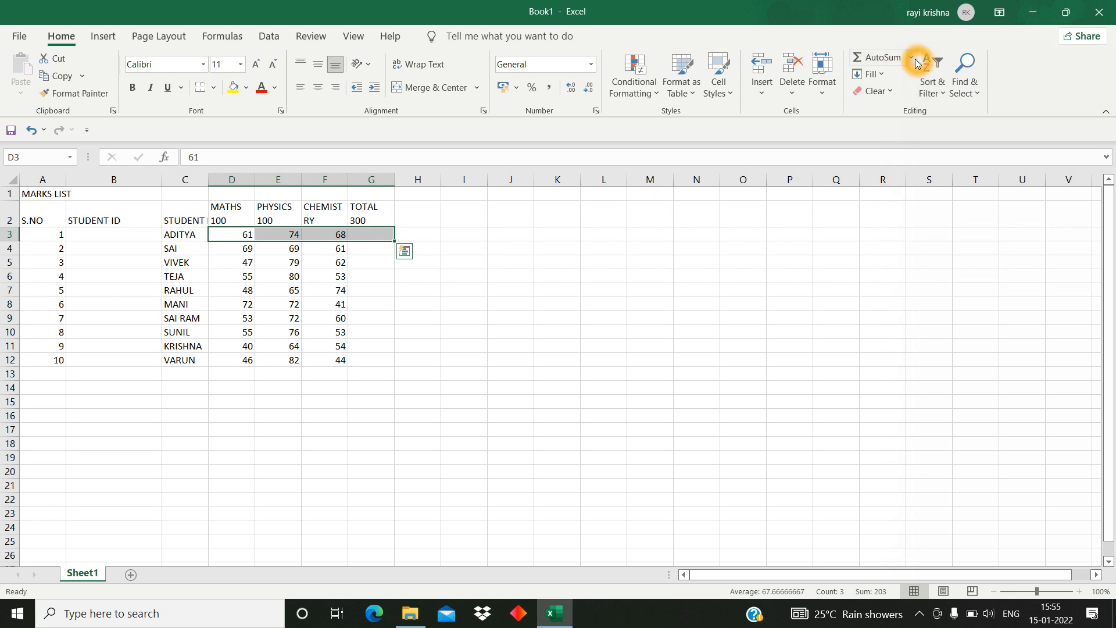
left_click(899, 82)
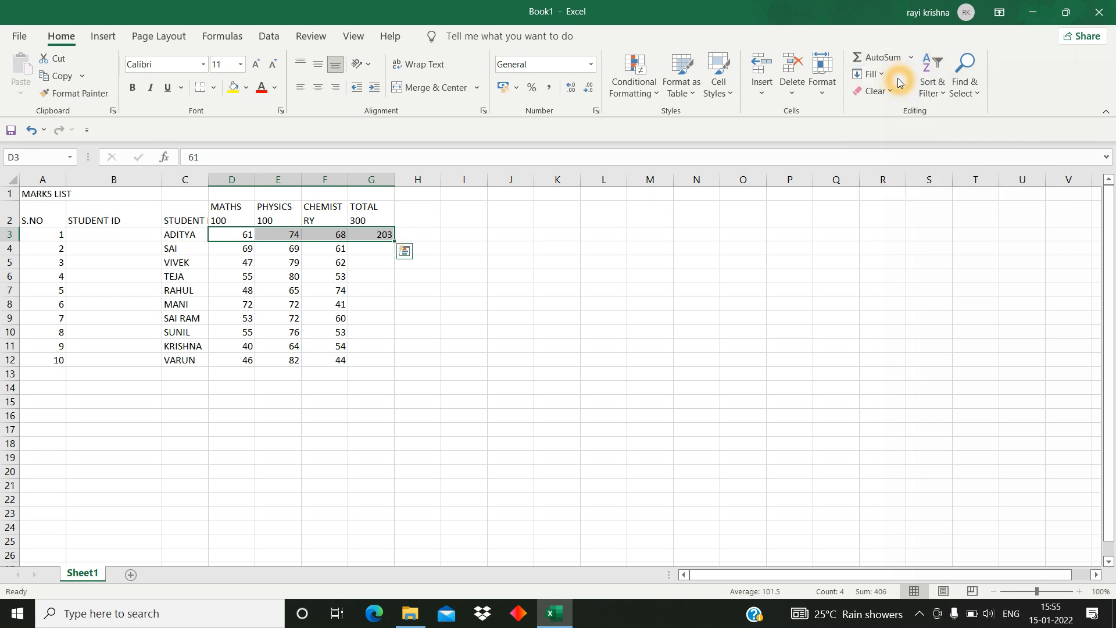
left_click(386, 235)
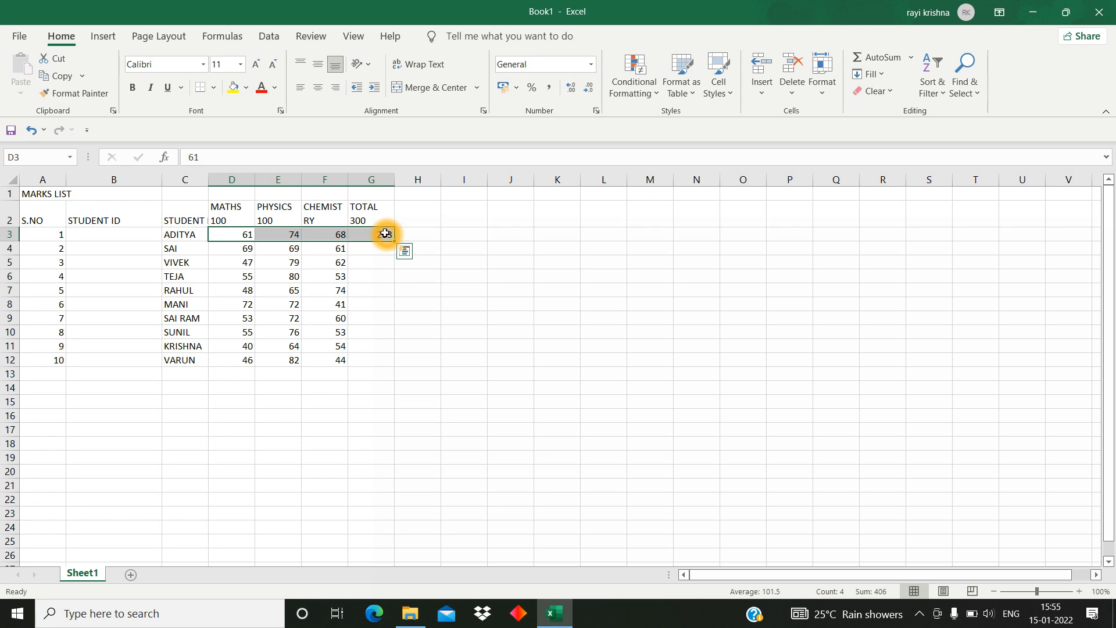
left_click_drag(394, 243, 412, 361)
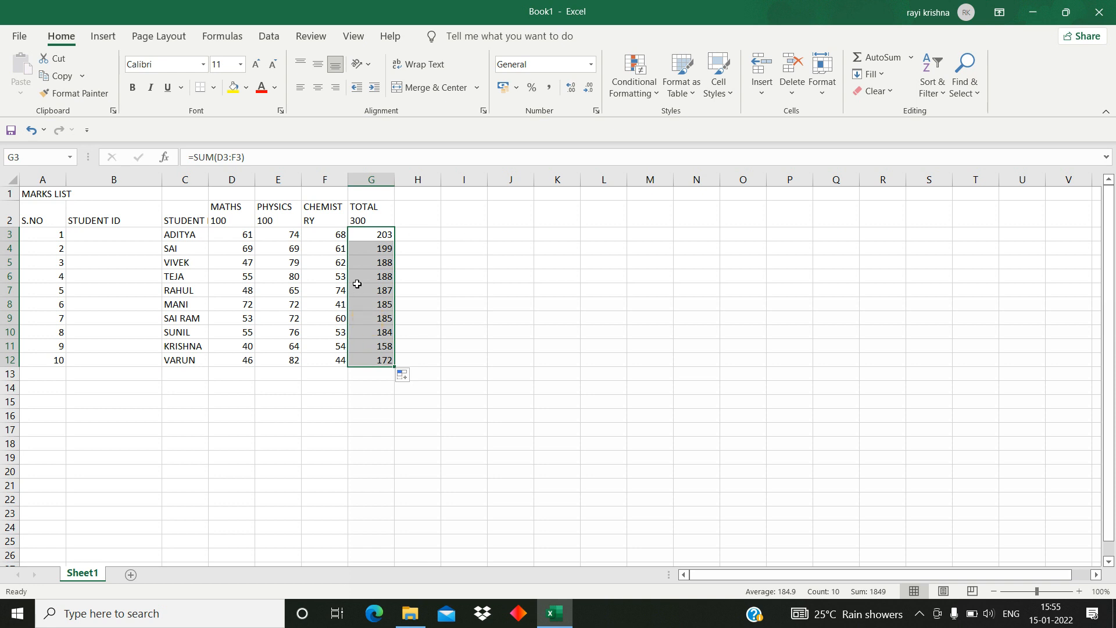
- Clear all the totals from cells G3 to G12
left_click(362, 230)
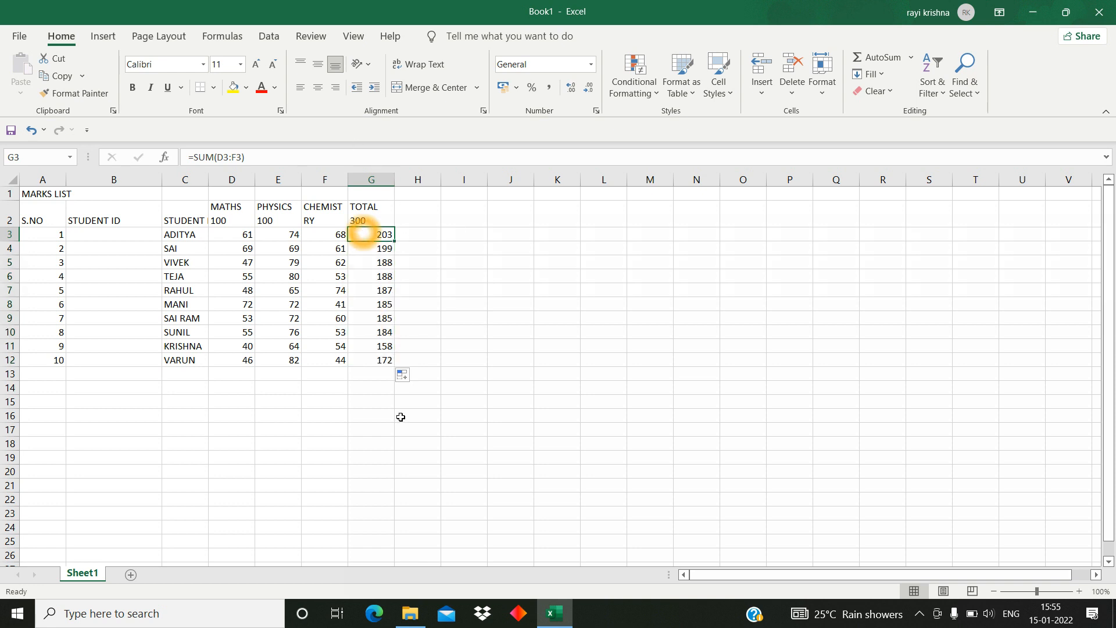
left_click(373, 363, "shift")
key("Delete")
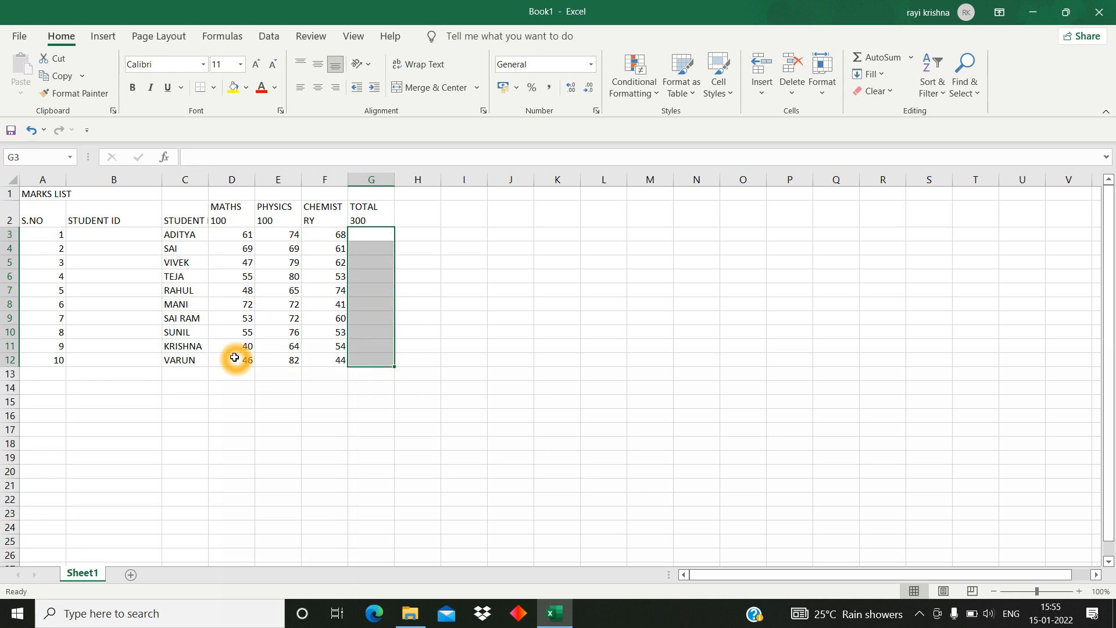
- Enter the formula =SUM(D3:F3) in cell G3 and fill it down to G12
type("=")
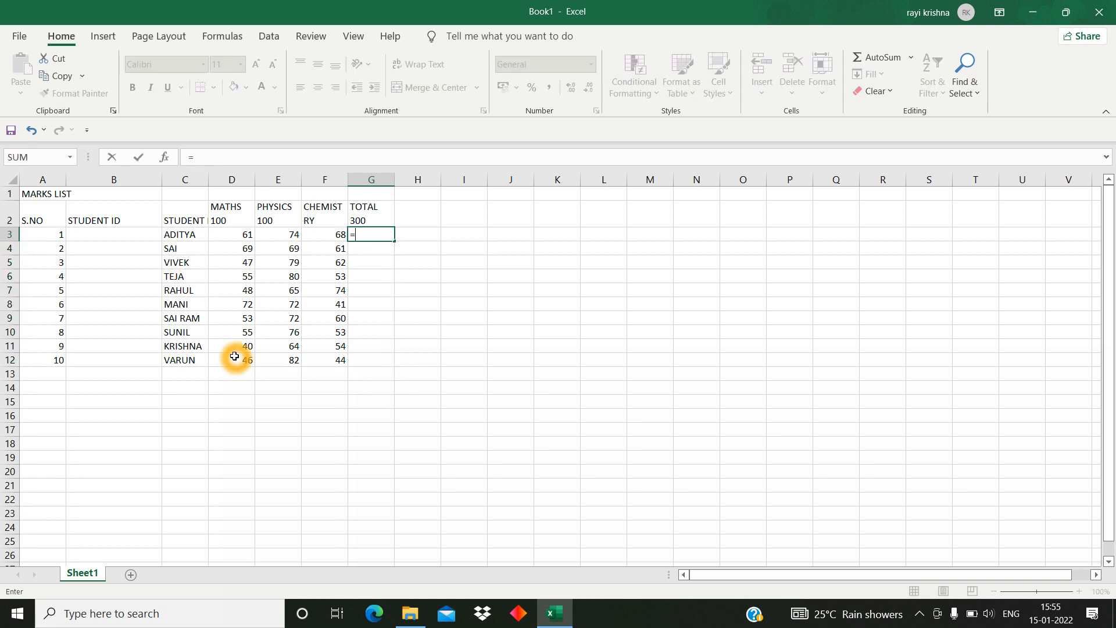
type("SUM")
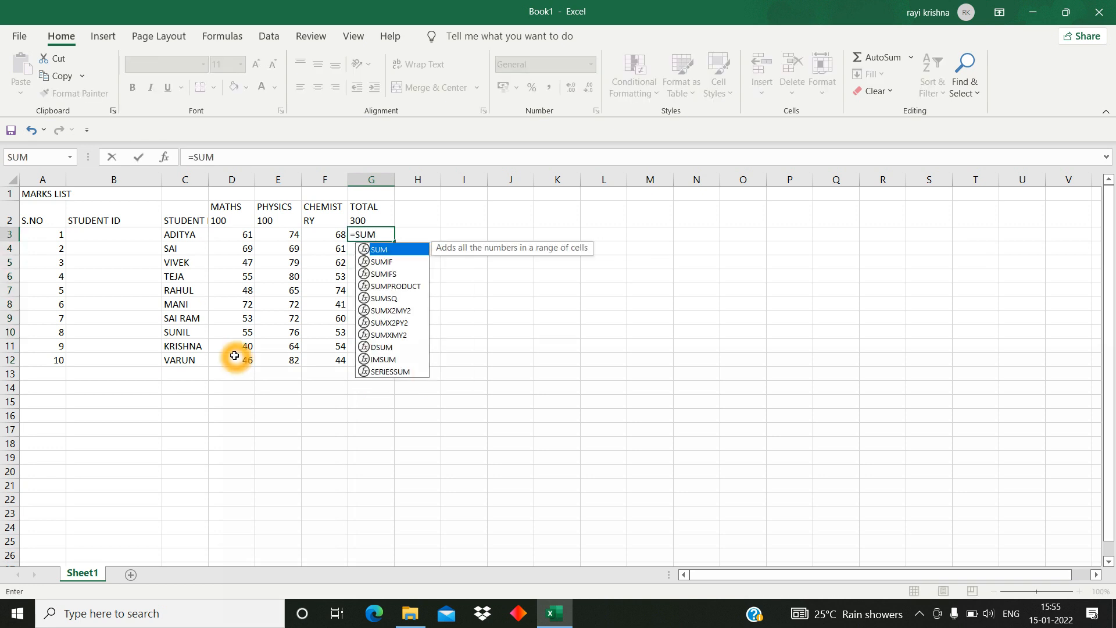
type("(")
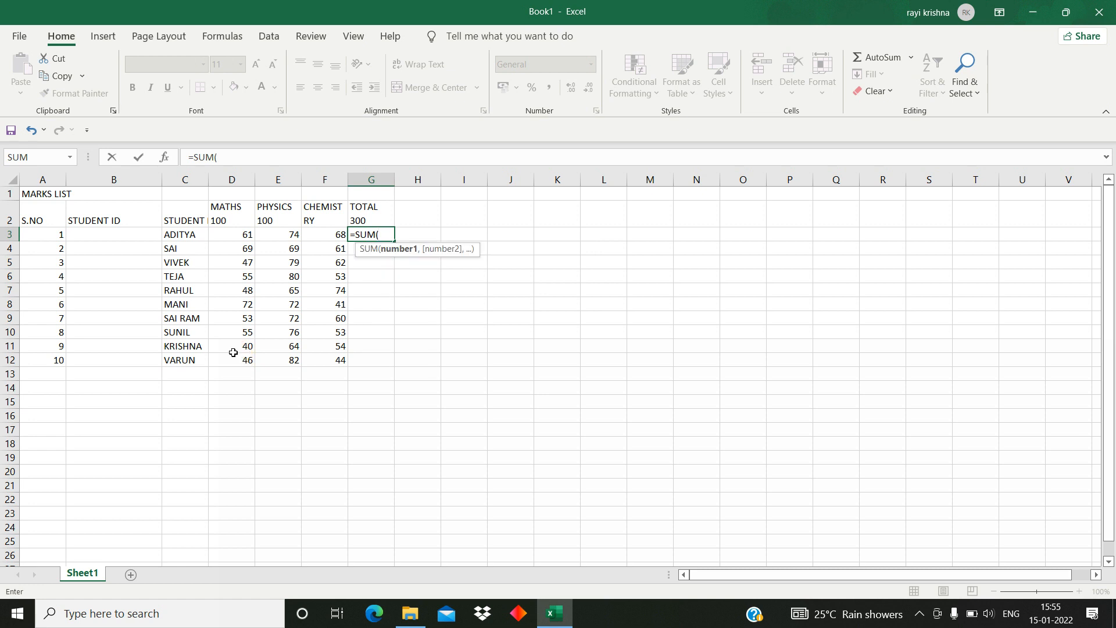
left_click(230, 232)
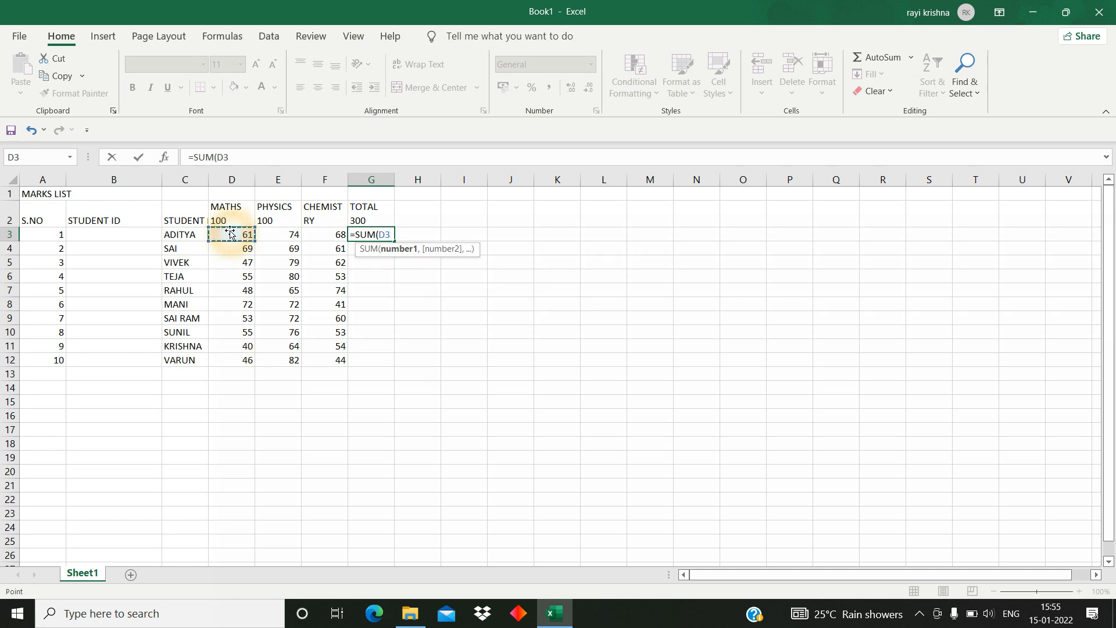
left_click(322, 232, "shift")
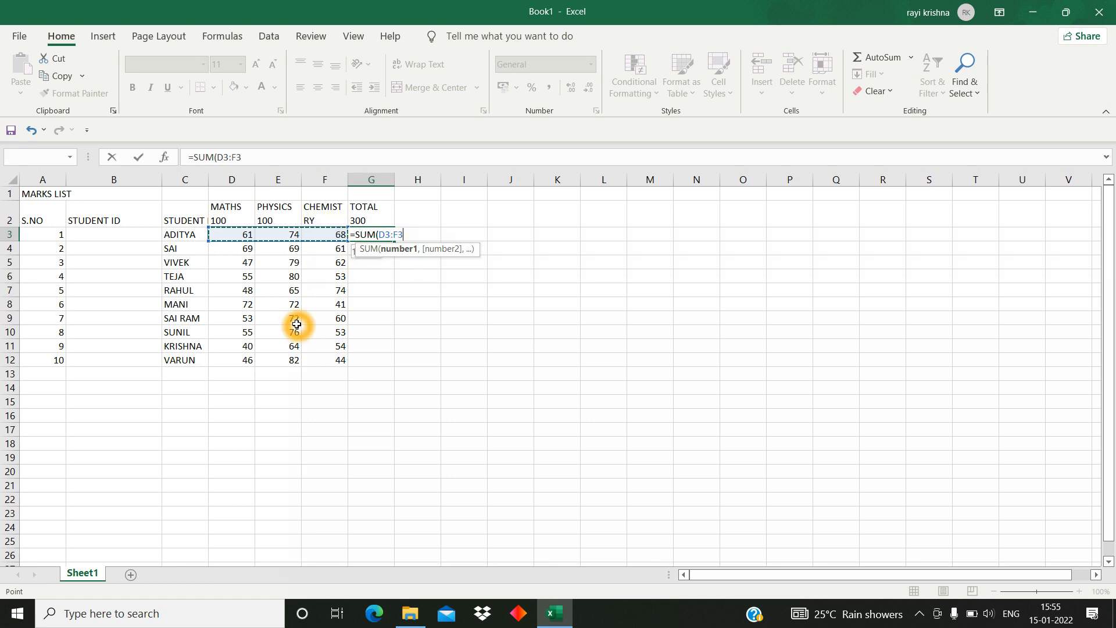
type(")")
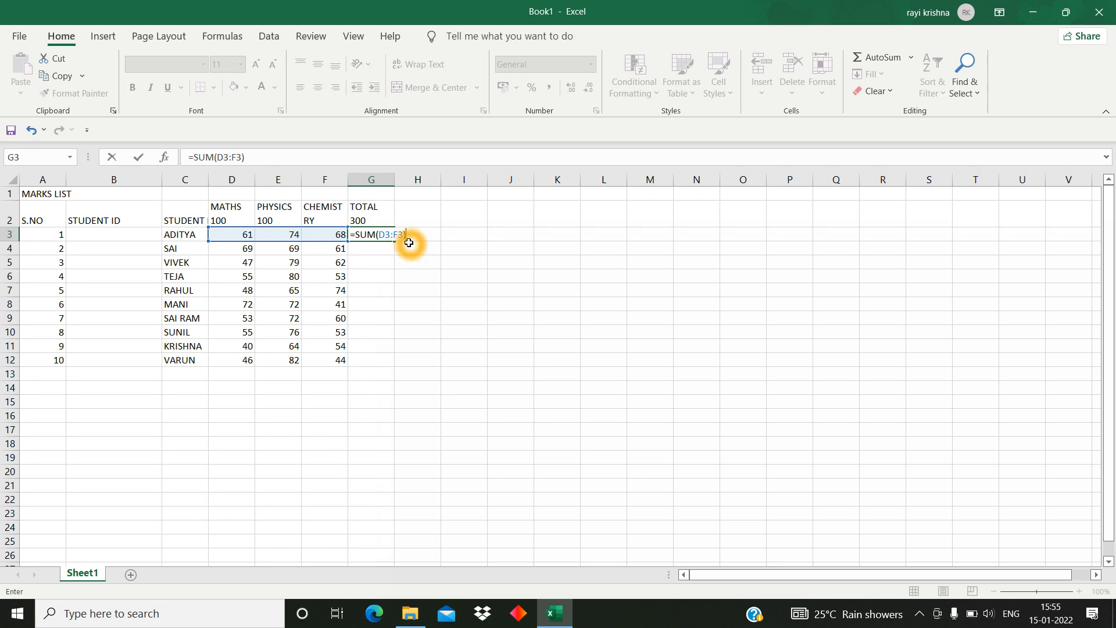
left_click(264, 278)
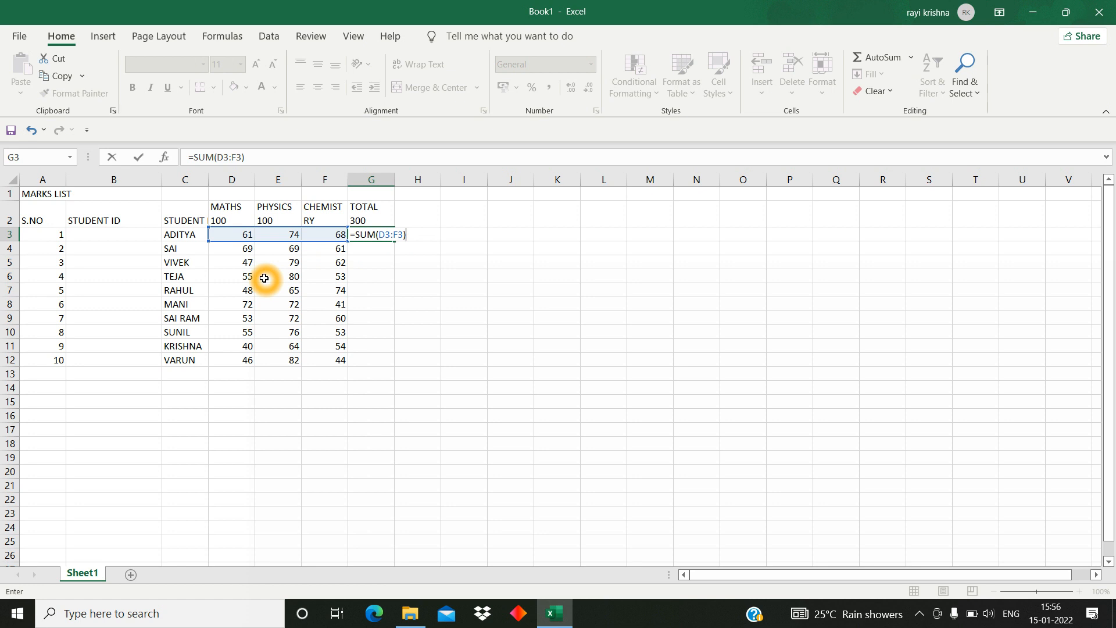
key("Return")
key("Up")
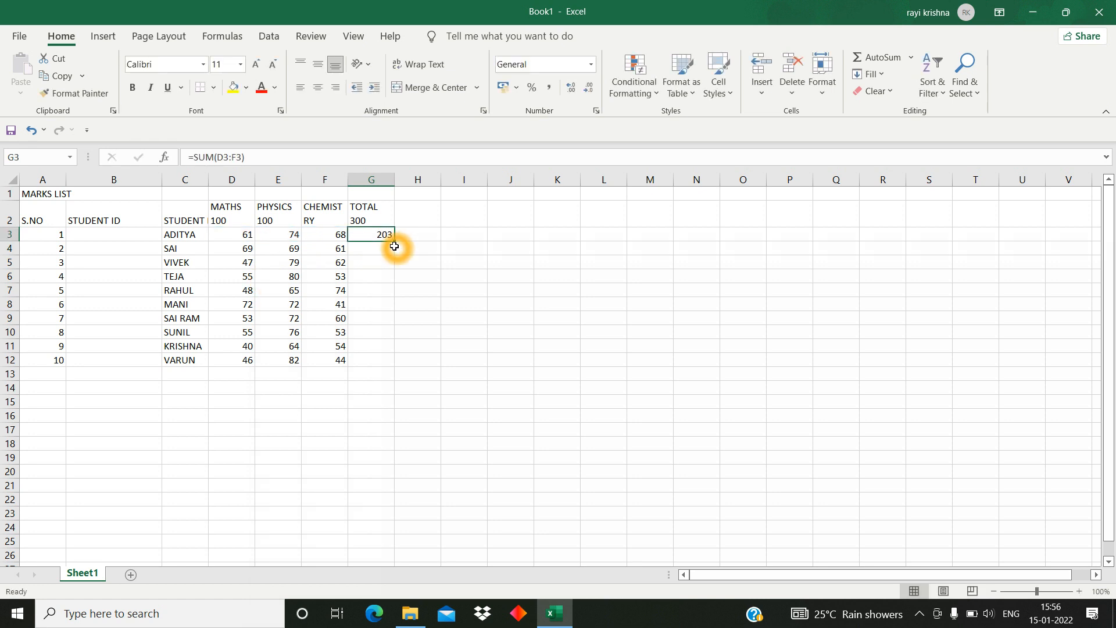
left_click_drag(393, 244, 393, 365)
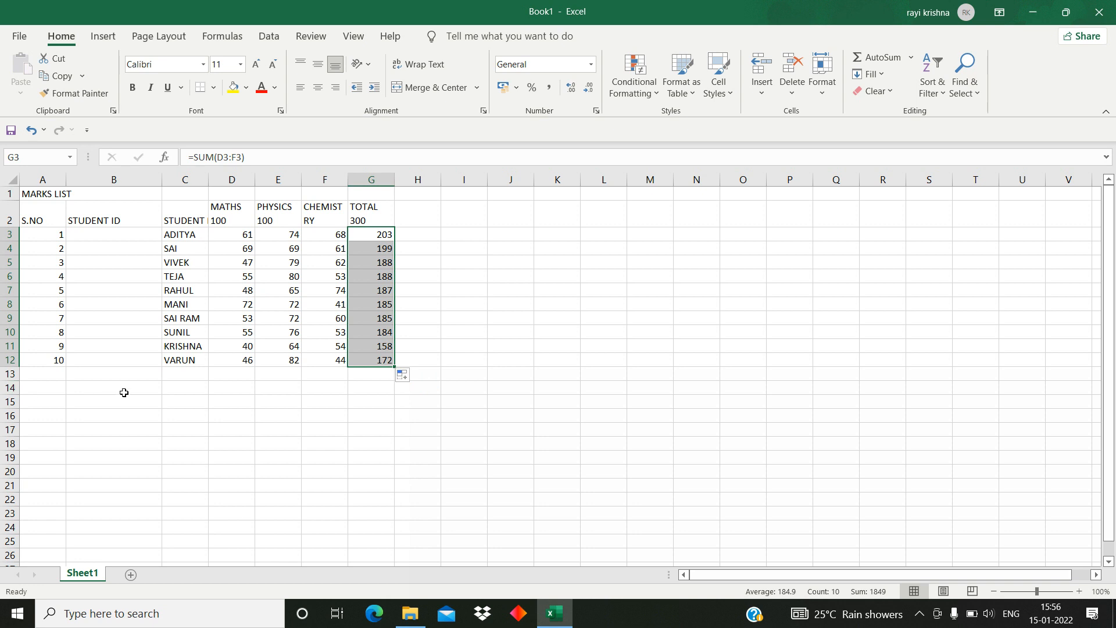
- Hide the empty STUDENT ID column B
left_click(123, 373)
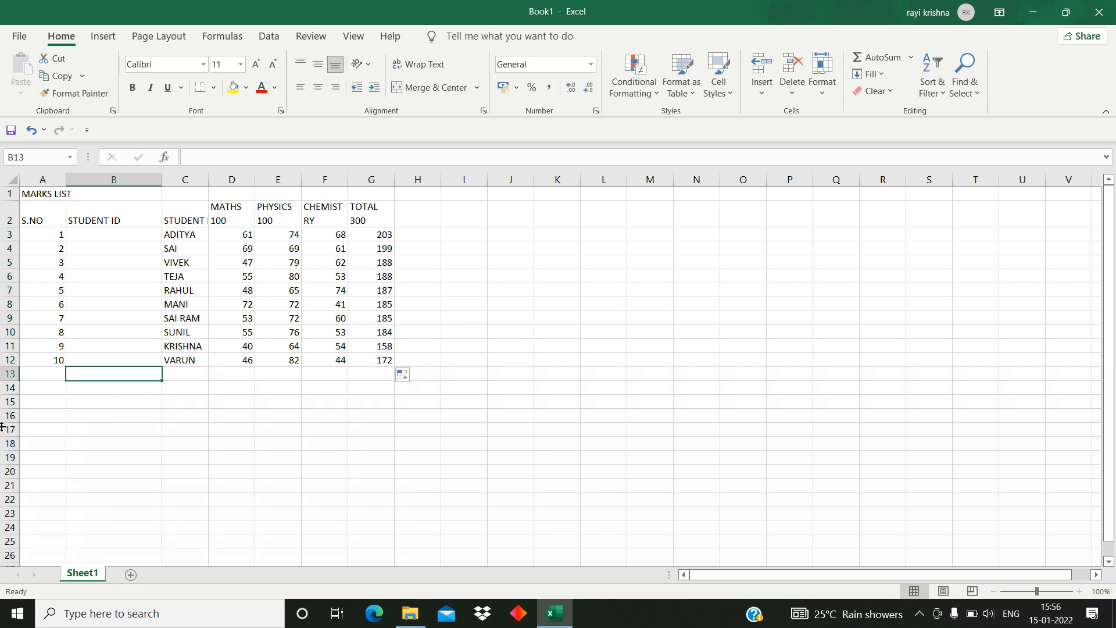
key("Right")
key("Left")
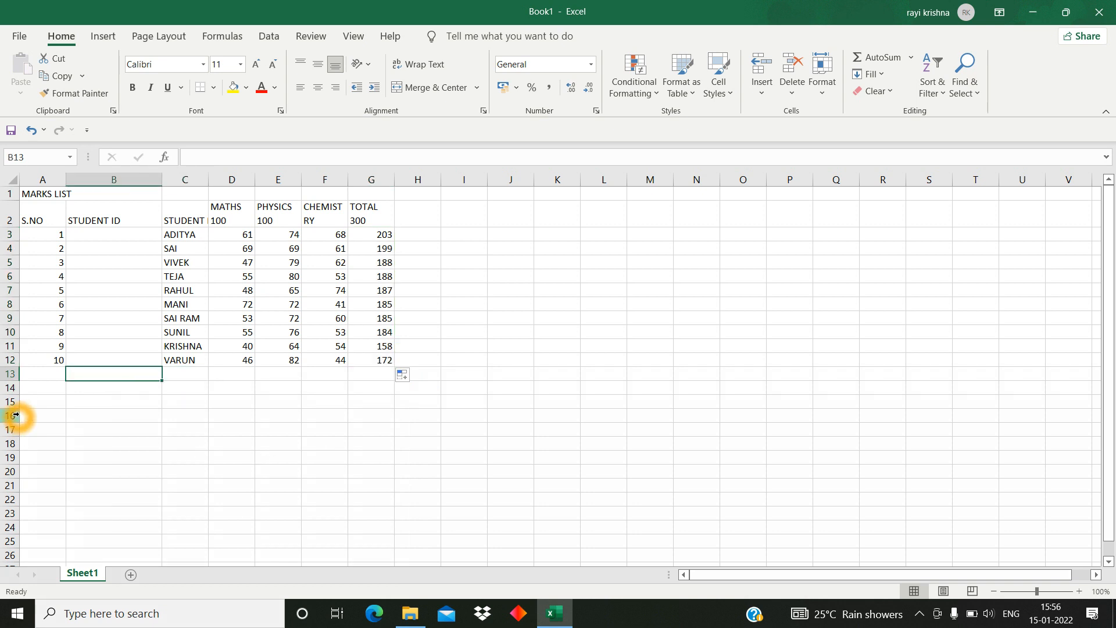
left_click(116, 181)
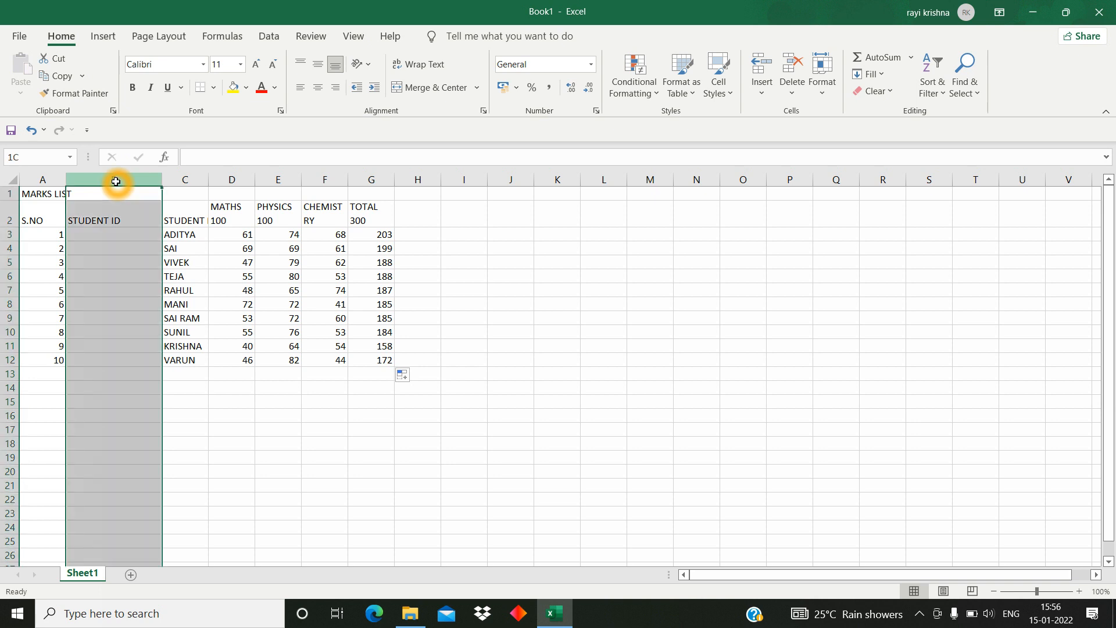
right_click(117, 182)
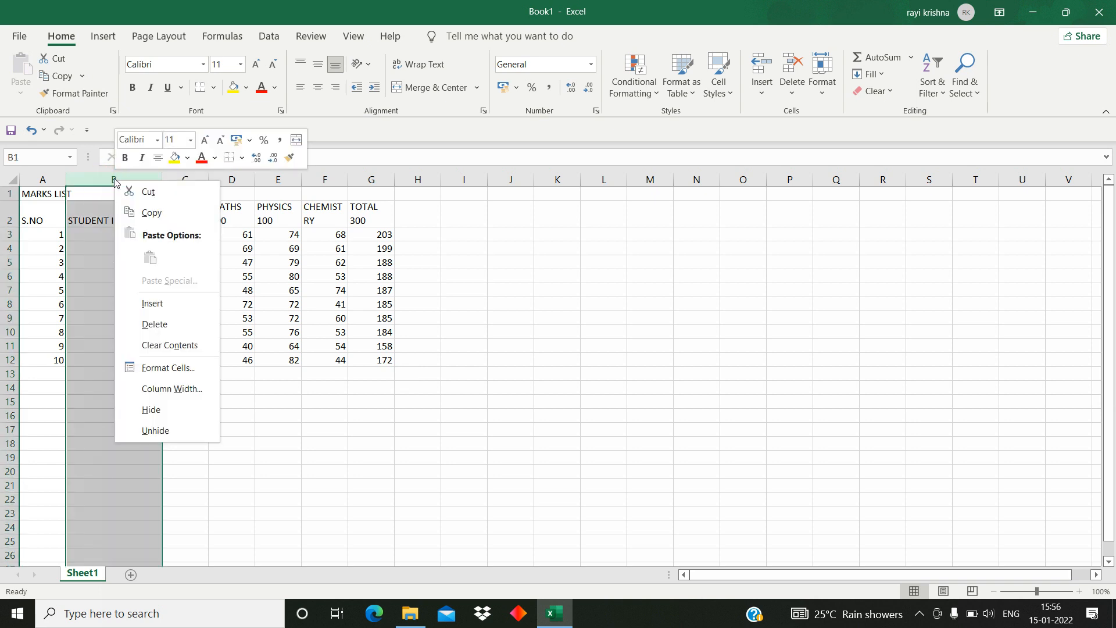
left_click(177, 412)
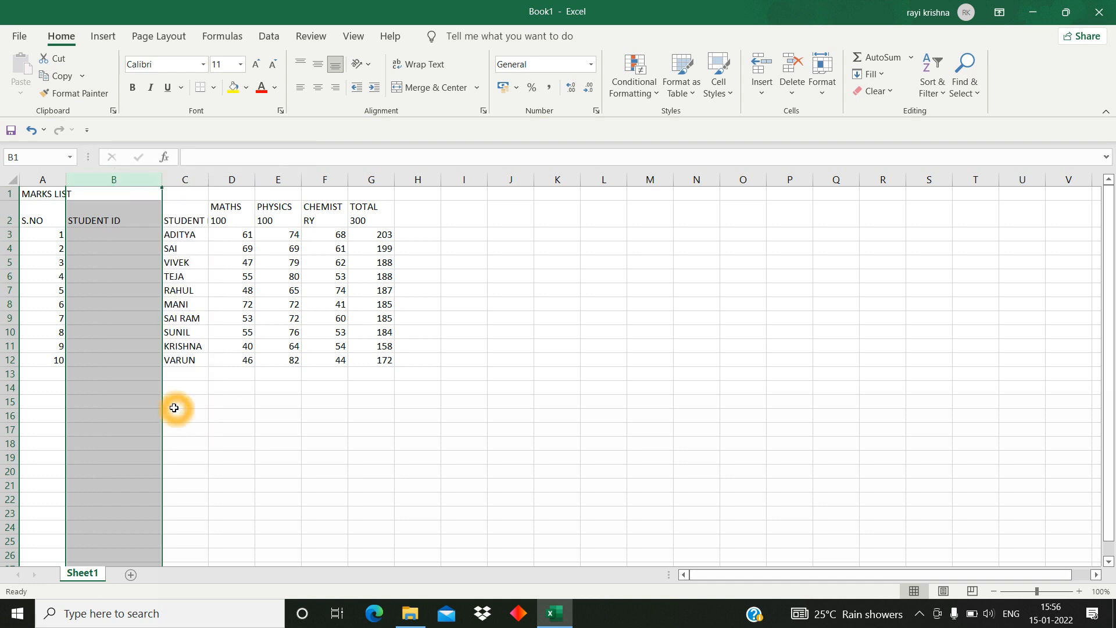
left_click(81, 291)
- Widen the STUDENT NAME column and centre the contents of columns D to G horizontally
left_click_drag(108, 180, 327, 180)
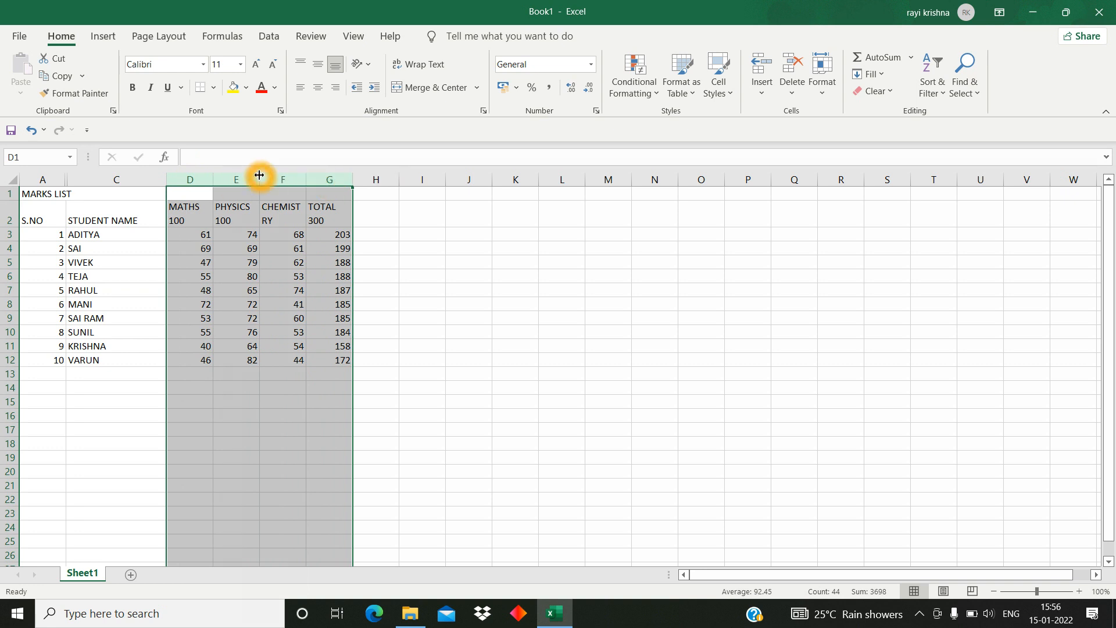
left_click(318, 87)
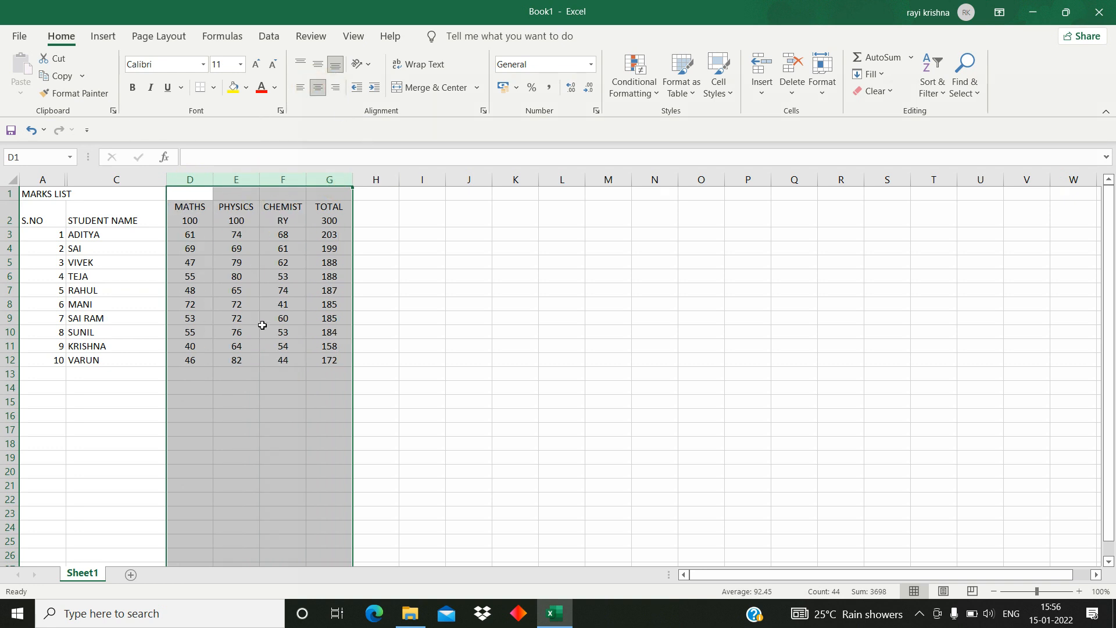
left_click(73, 254)
- Increase the height of rows 3 to 12 evenly to nearly double
left_click_drag(10, 235, 16, 360)
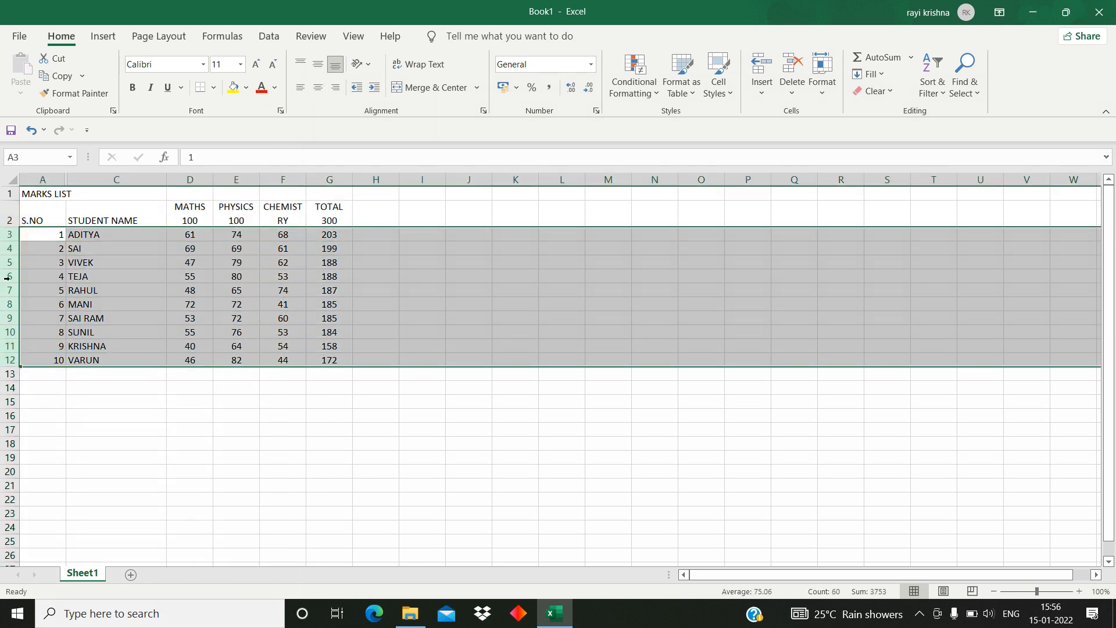
left_click(86, 260)
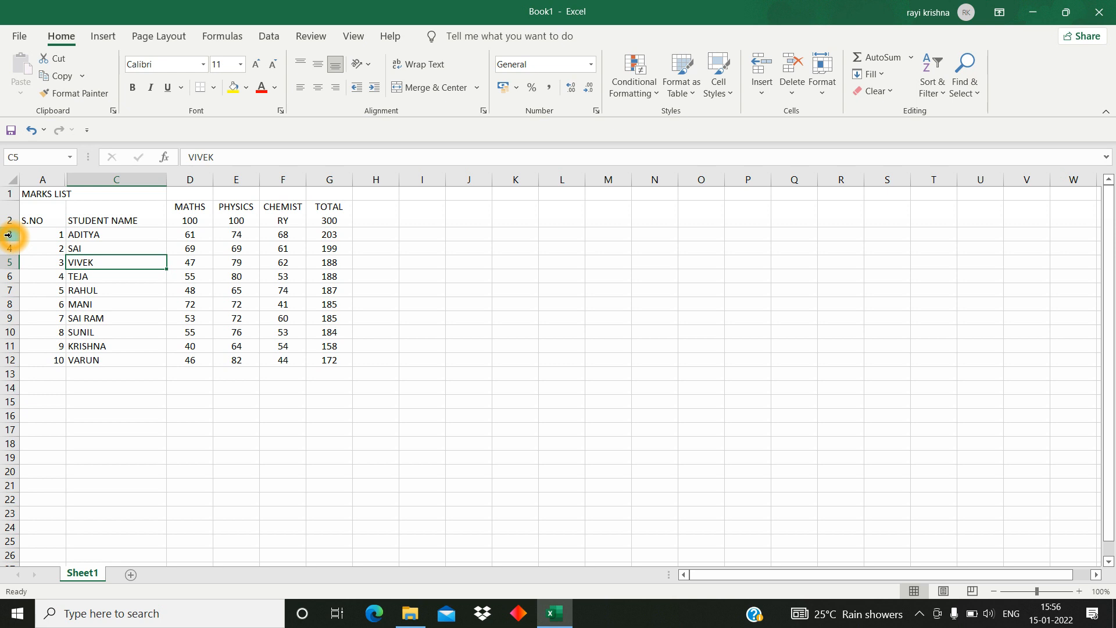
left_click_drag(8, 234, 11, 356)
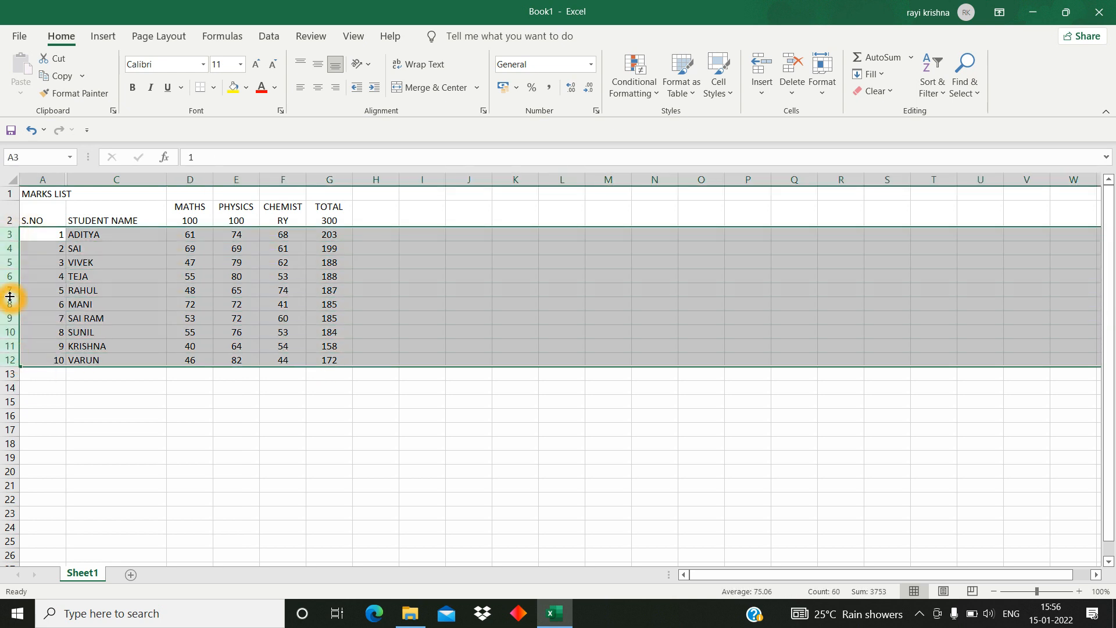
left_click_drag(10, 297, 10, 303)
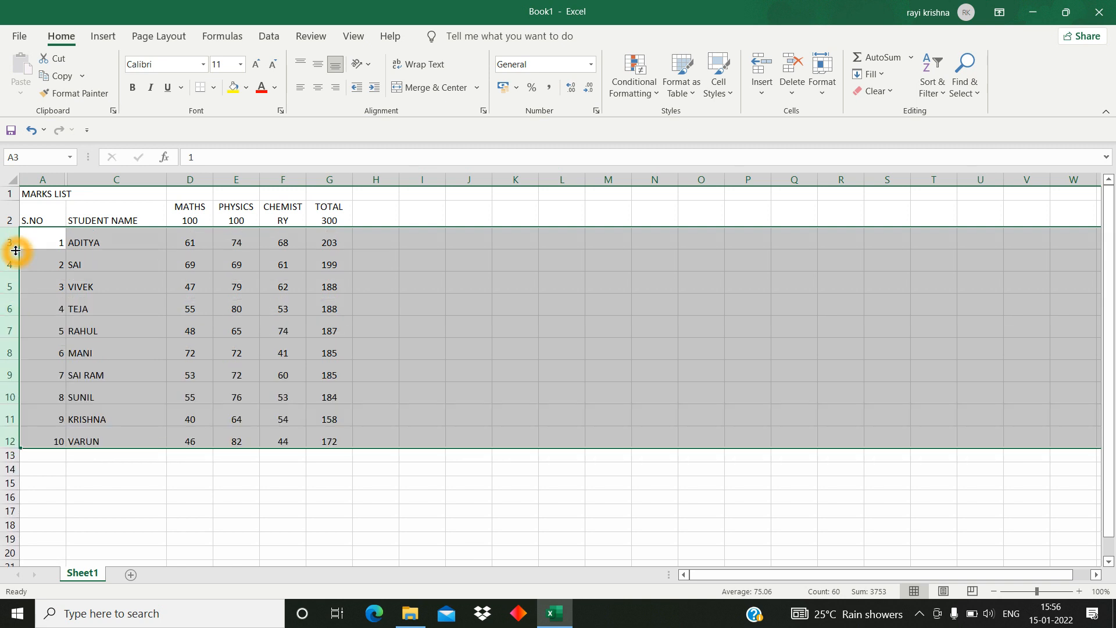
left_click_drag(16, 251, 15, 254)
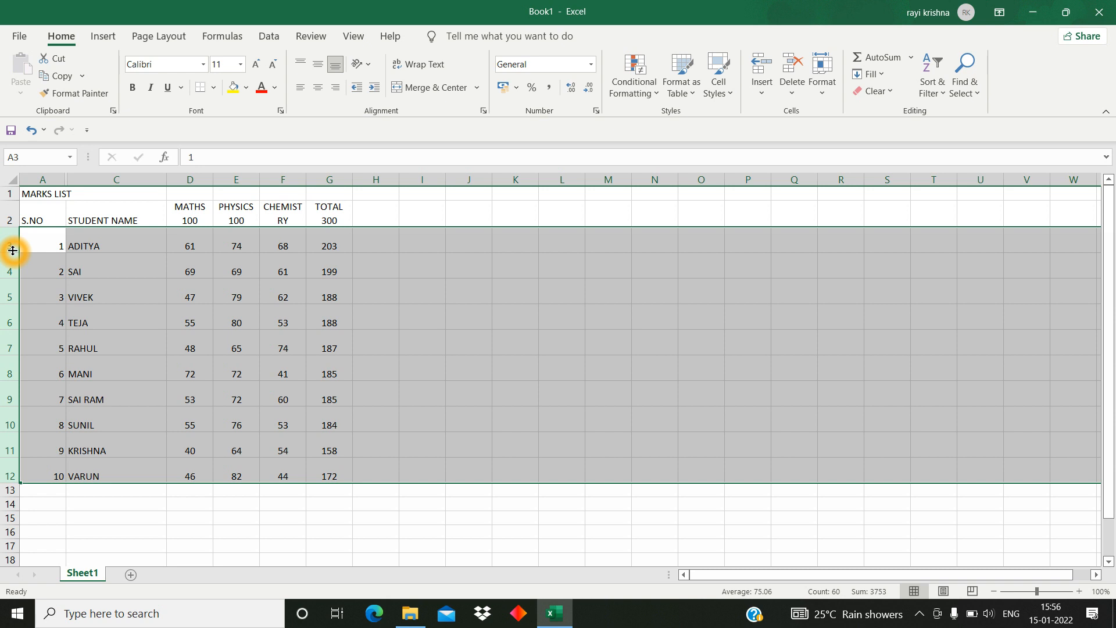
left_click(54, 238)
- Centre the contents of the S.NO column A horizontally
left_click(36, 179)
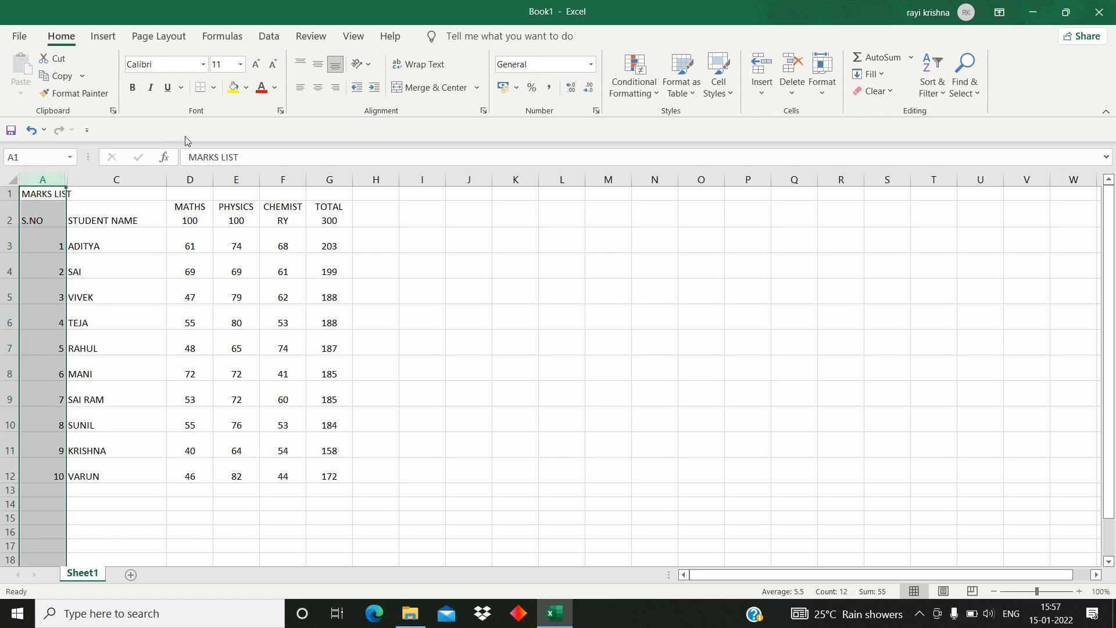
left_click(318, 87)
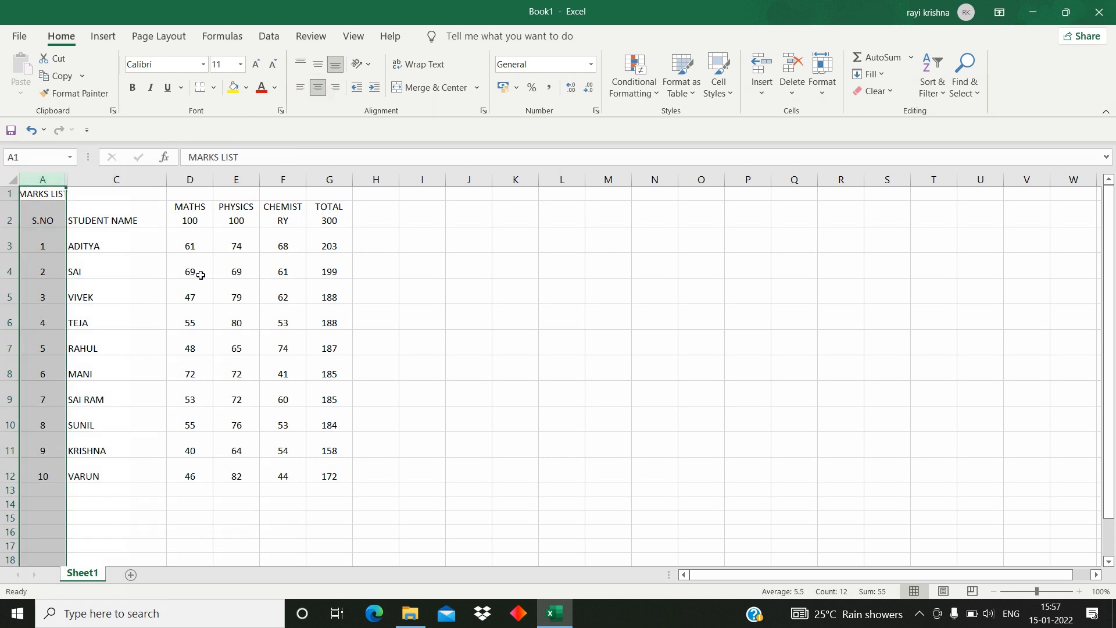
left_click(197, 268)
- Merge and centre the MARKS LIST title across A1:G1 and apply all borders to the table range A2:G12
left_click_drag(38, 192, 321, 198)
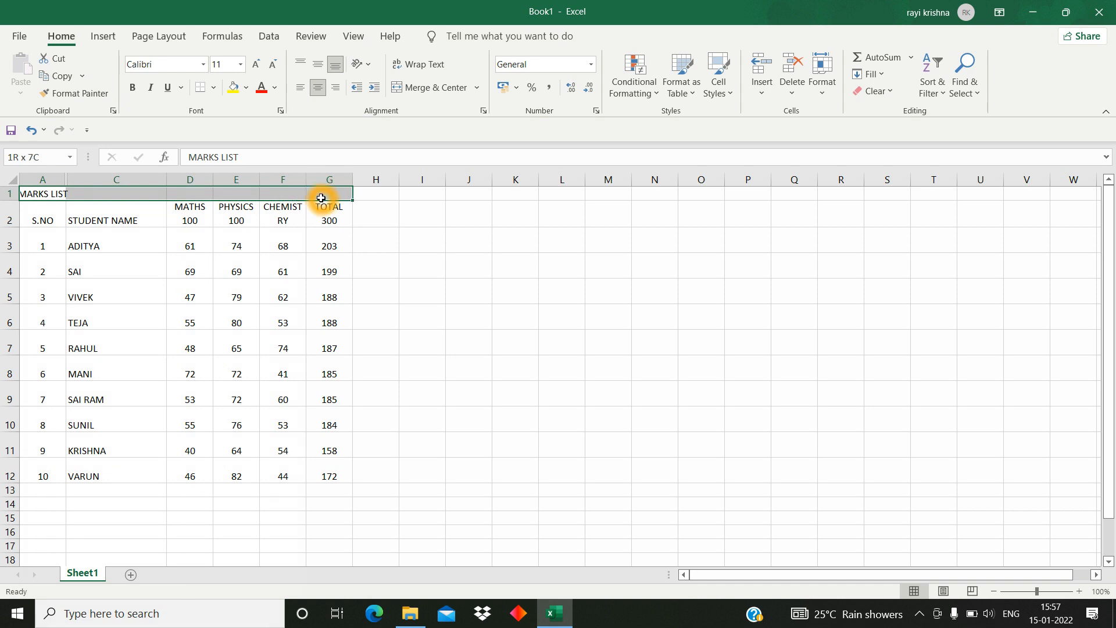
left_click(428, 87)
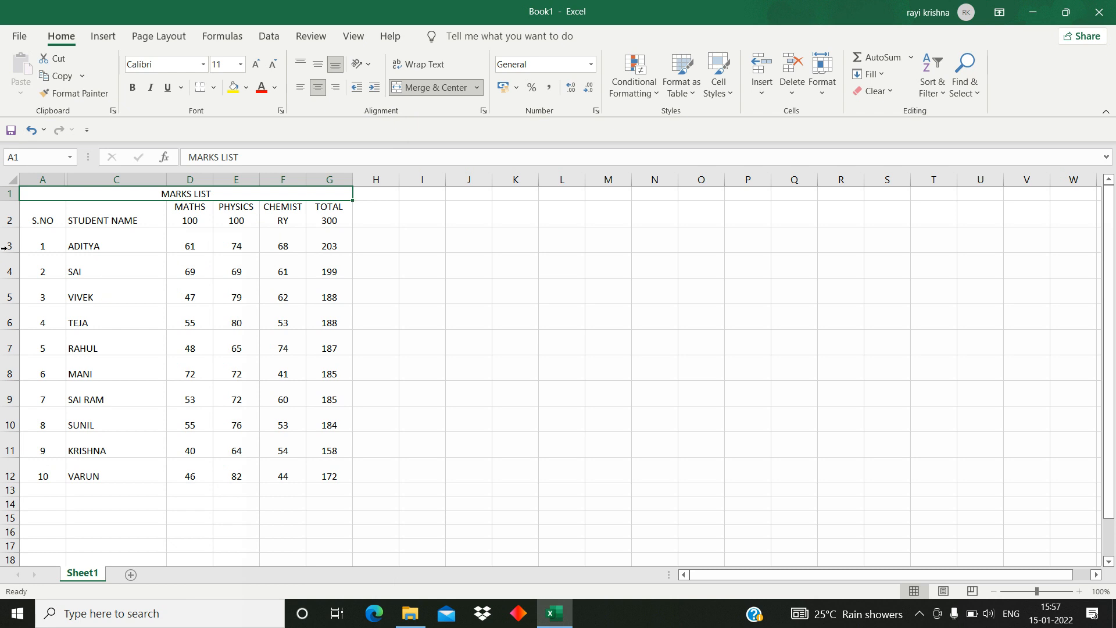
left_click_drag(40, 217, 326, 469)
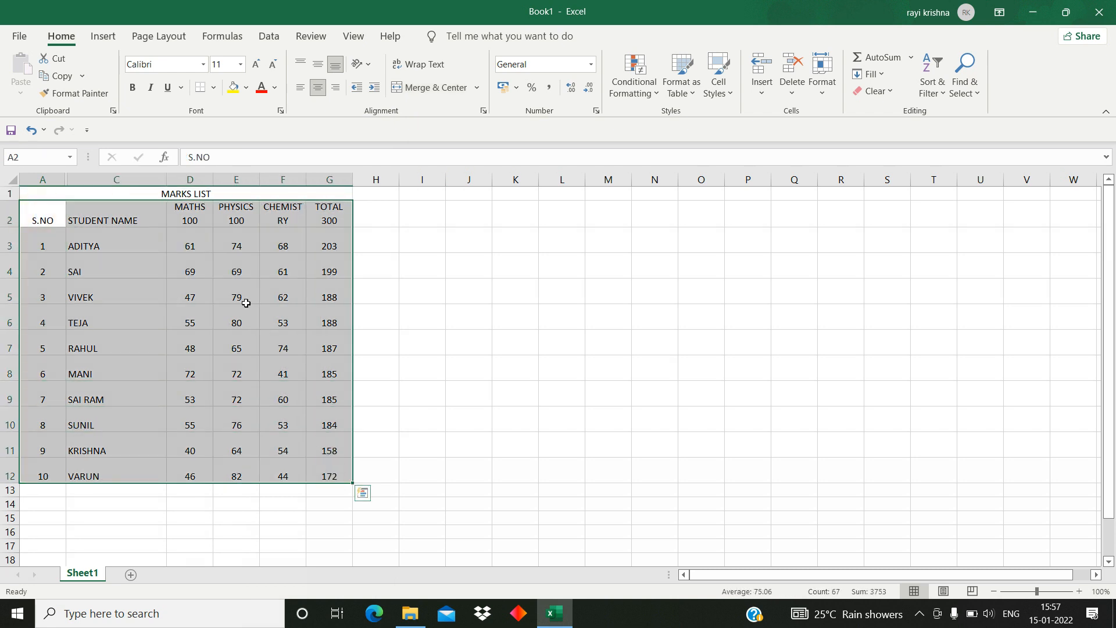
left_click(215, 88)
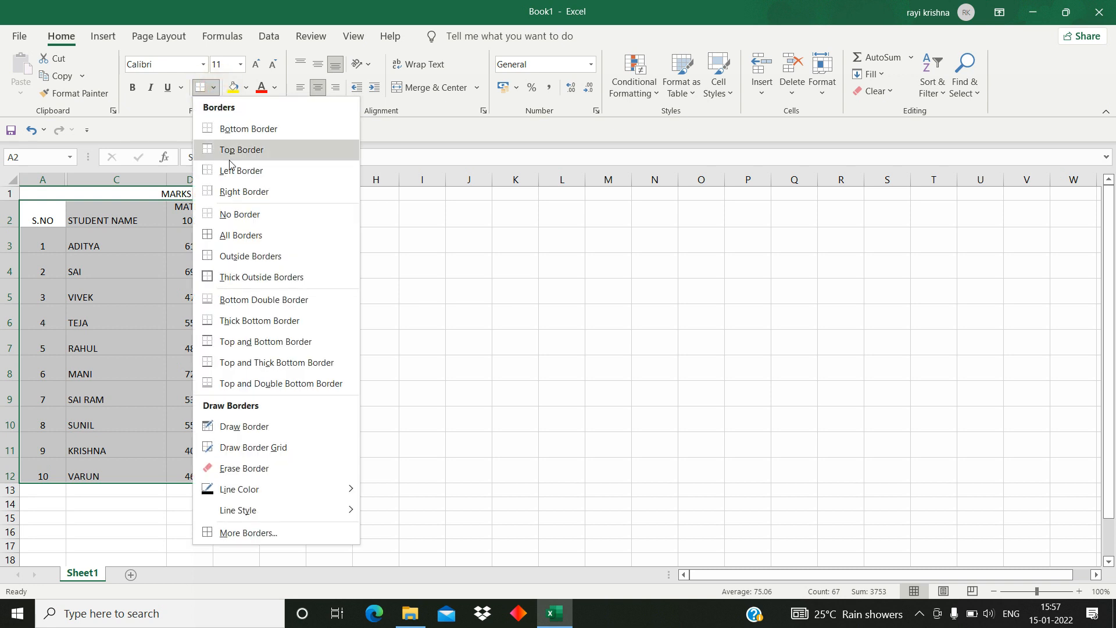
left_click(230, 236)
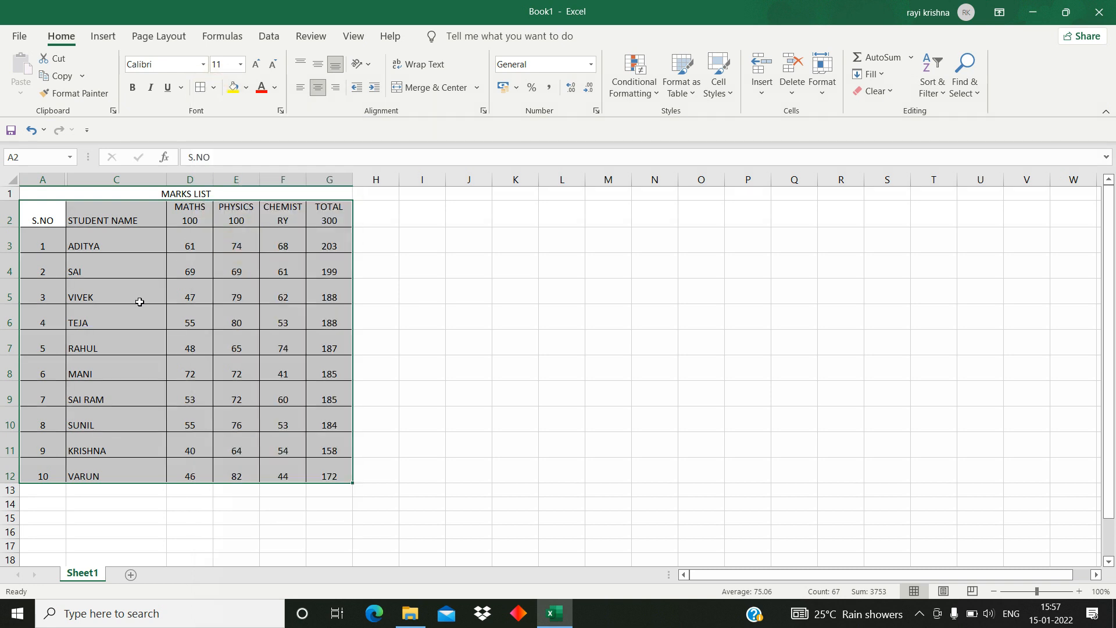
left_click(105, 288)
- Middle-align the header row 2 vertically and make its text bold
left_click(6, 217)
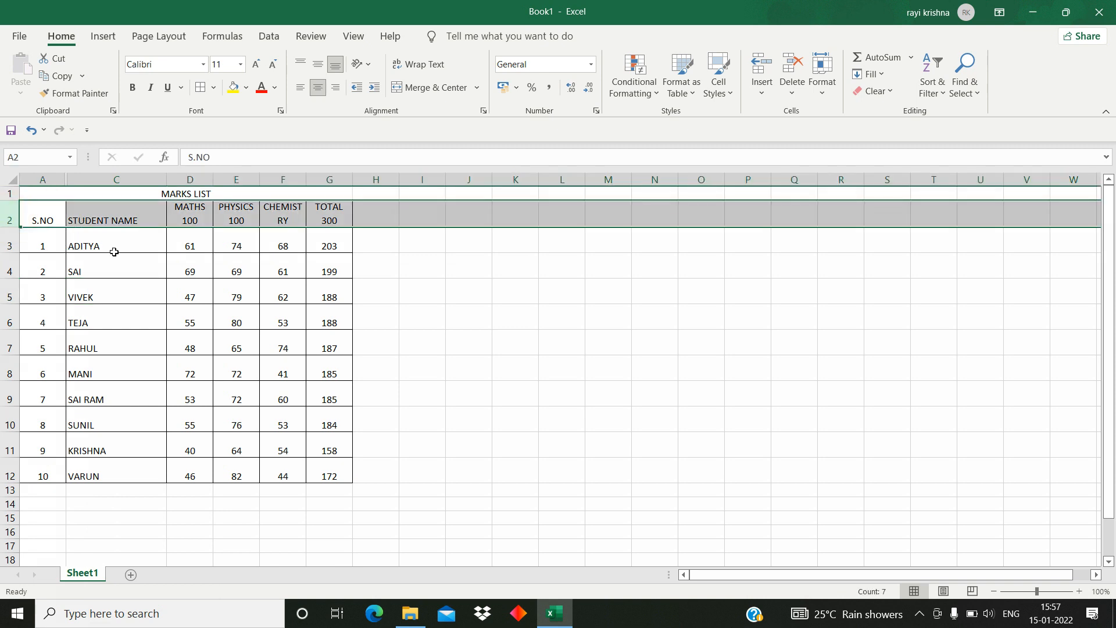
left_click(320, 67)
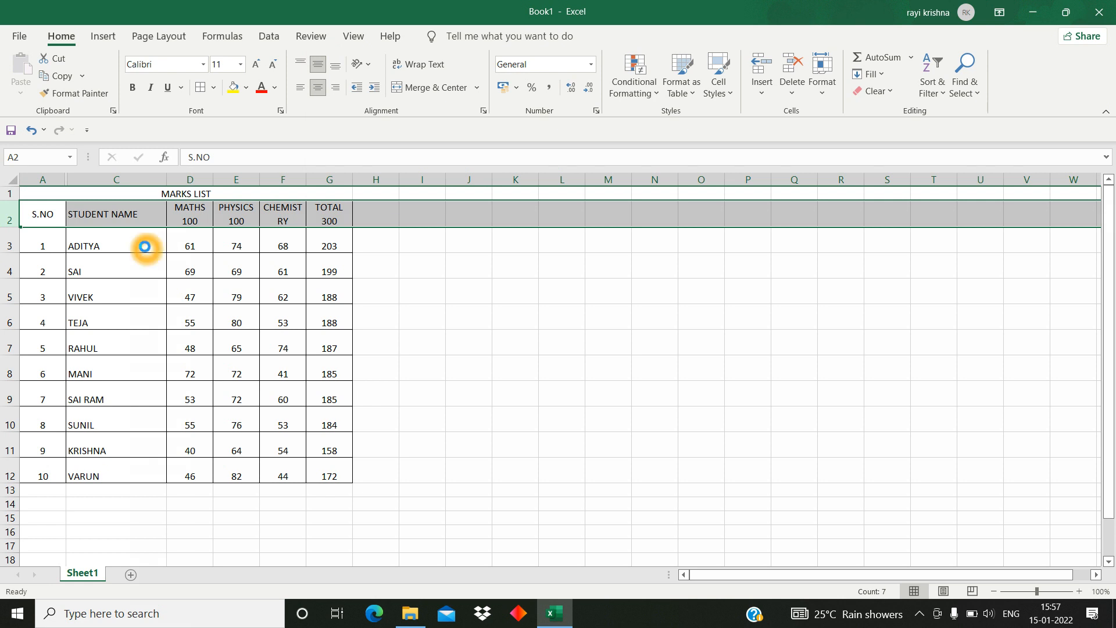
key("ctrl+b")
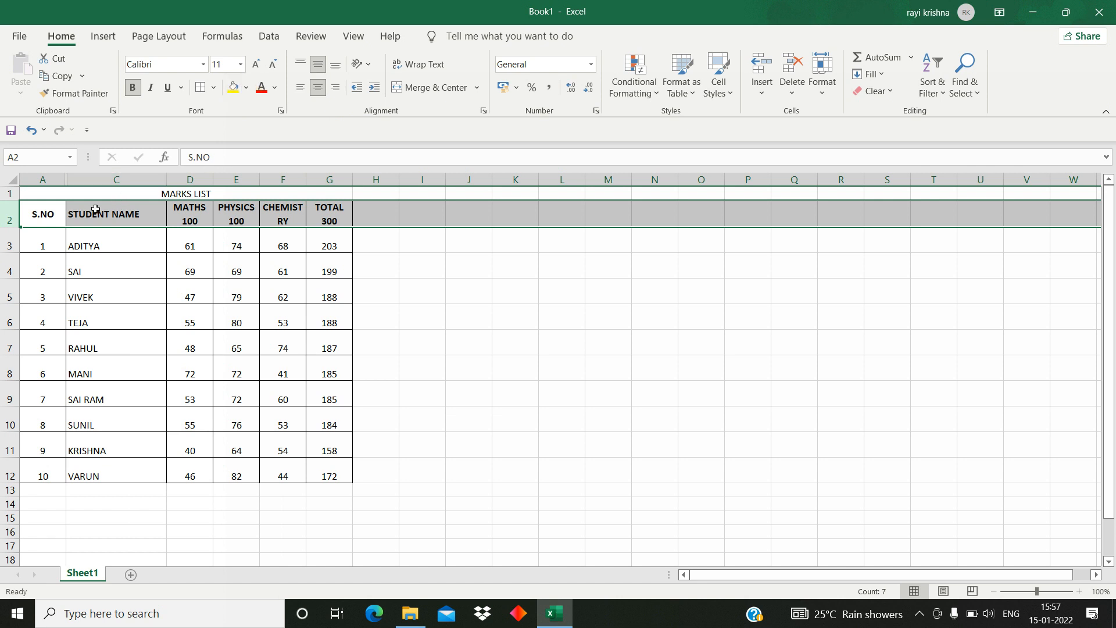
- Fill the header cells A2:G2 with yellow
left_click_drag(43, 212, 329, 214)
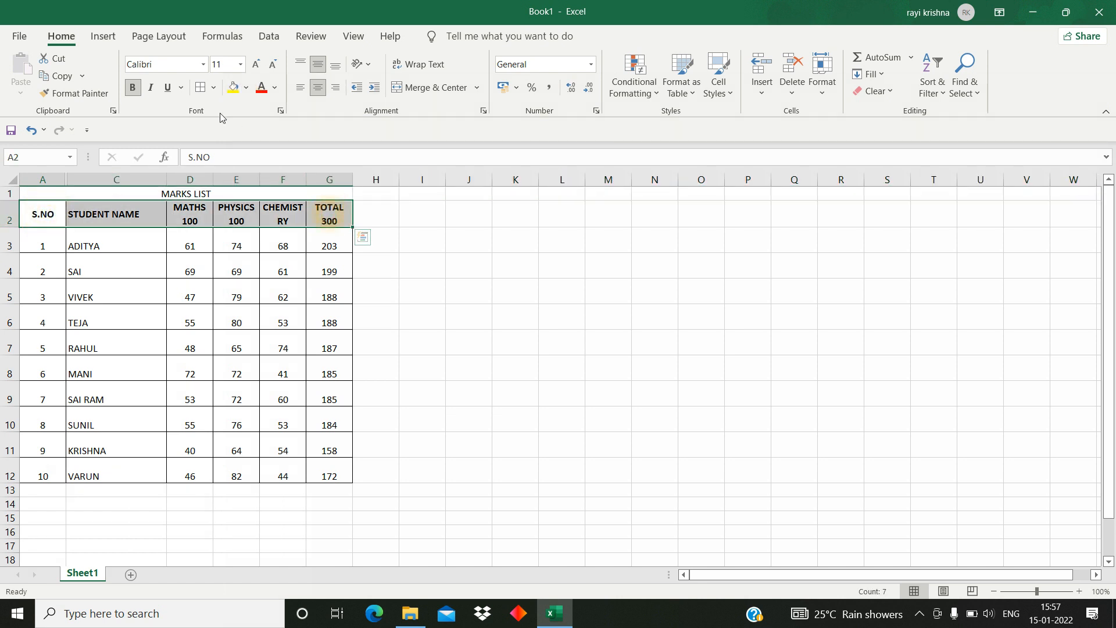
left_click(234, 87)
left_click(249, 291)
- Widen columns D to G evenly so that the CHEMISTRY heading fits on one line
left_click_drag(259, 182, 313, 180)
left_click_drag(196, 177, 335, 184)
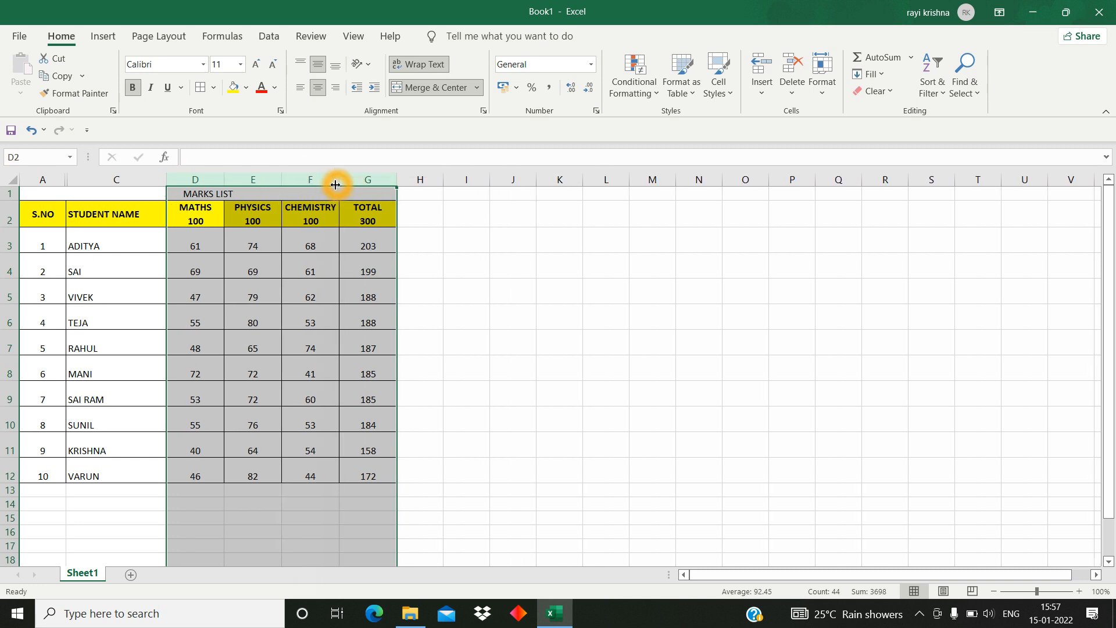
left_click_drag(282, 275, 302, 274)
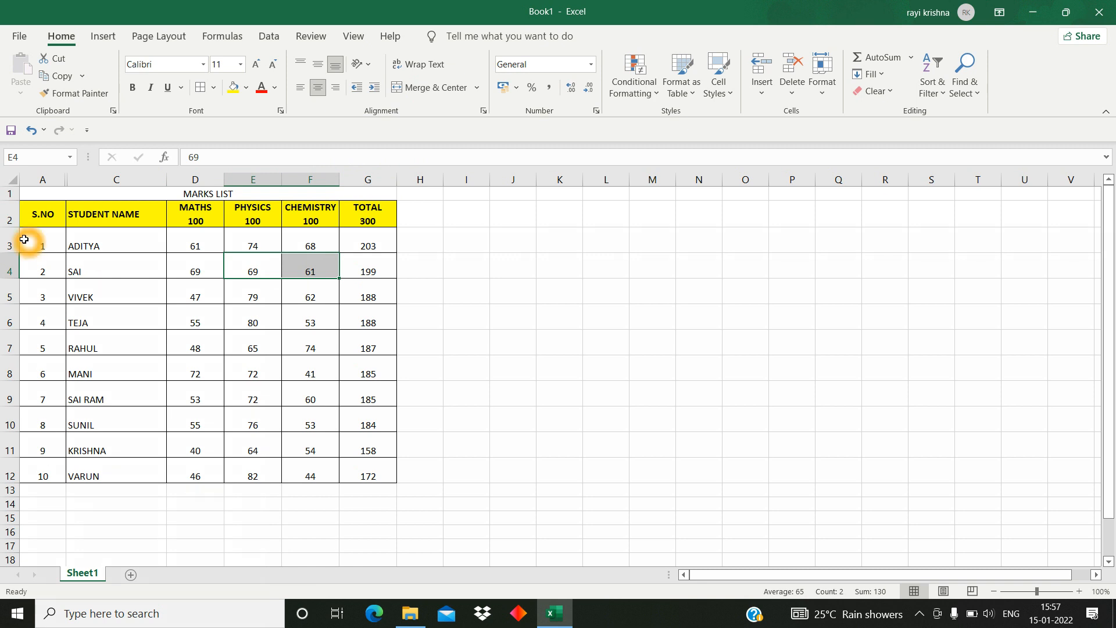
- Middle-align the contents of rows 3 to 12 vertically
left_click_drag(9, 240, 9, 474)
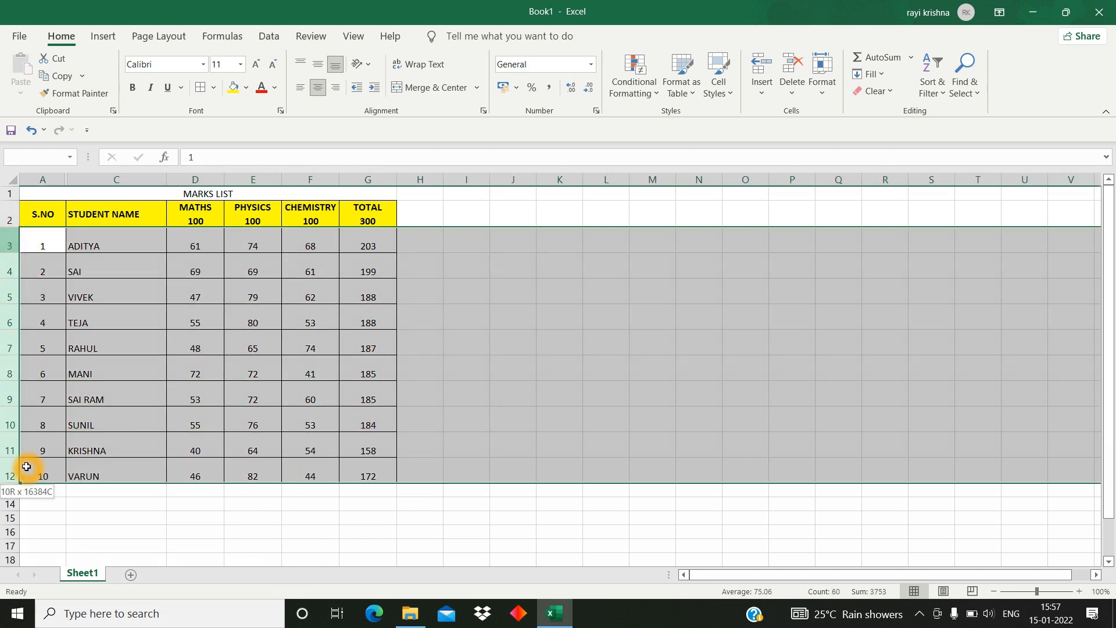
left_click(321, 64)
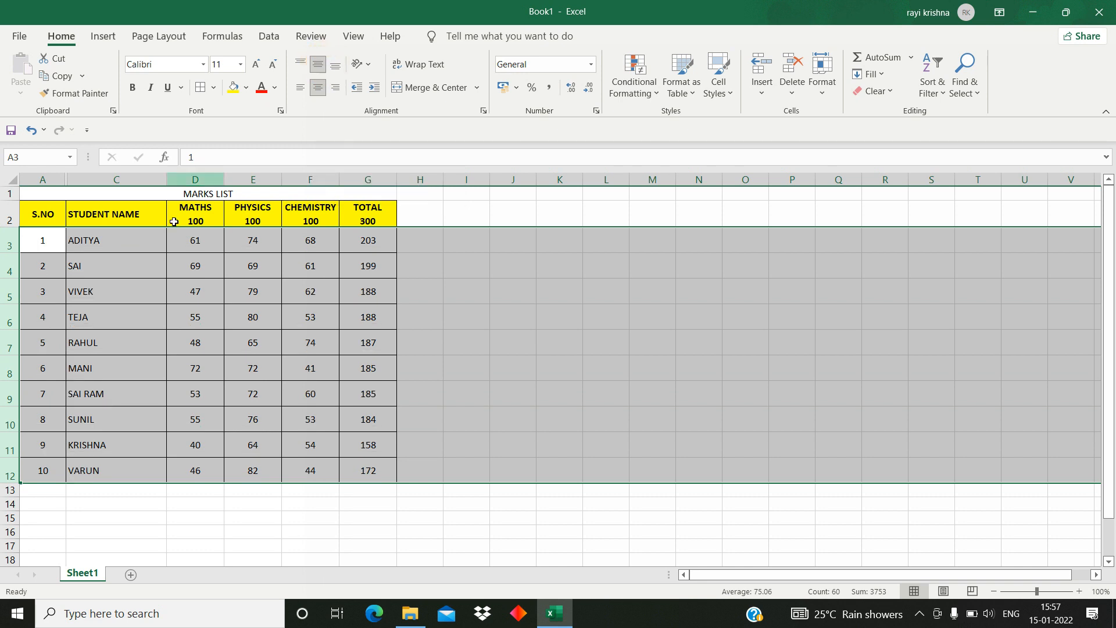
left_click_drag(246, 284, 239, 275)
- Set the marks and totals in D3:G12 to font size 15 and make them bold
left_click(194, 242)
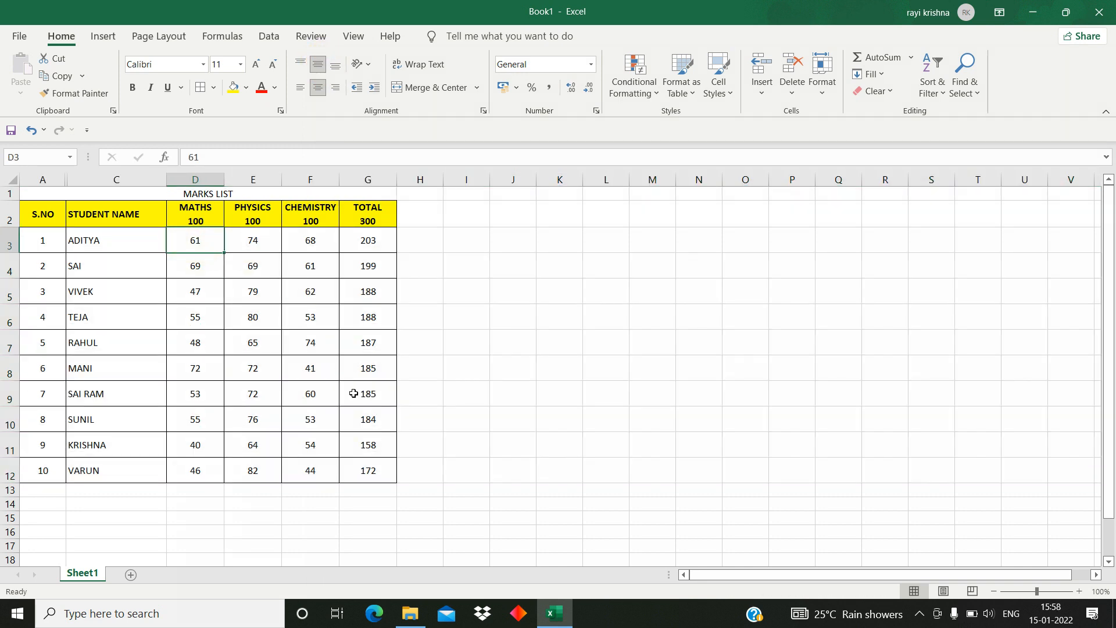
left_click(371, 465, "shift")
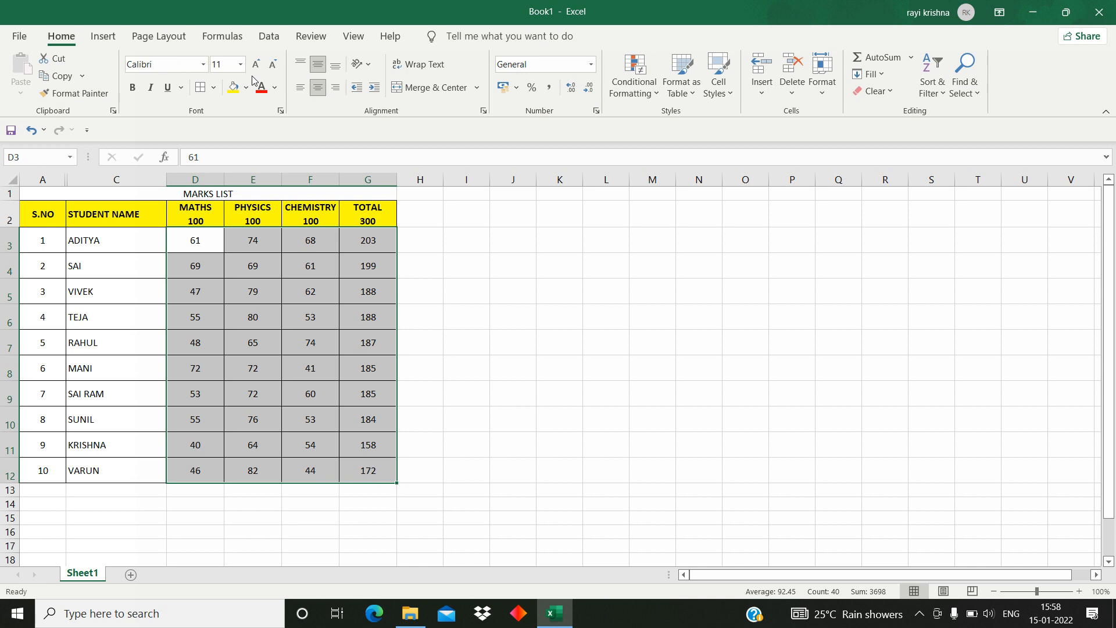
left_click(226, 65)
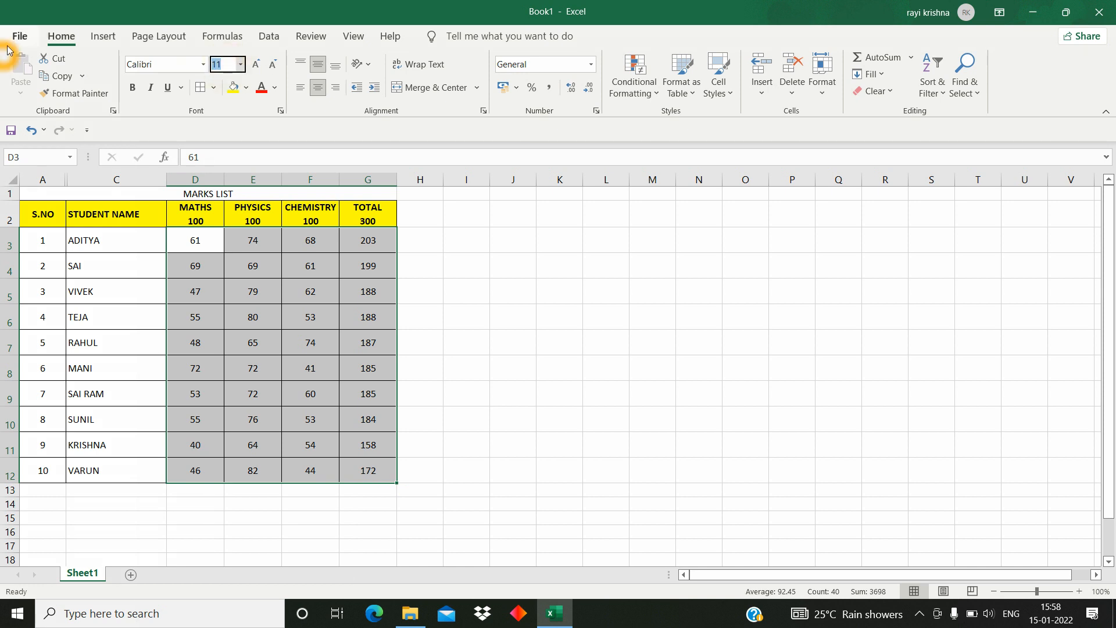
type("15")
key("Return")
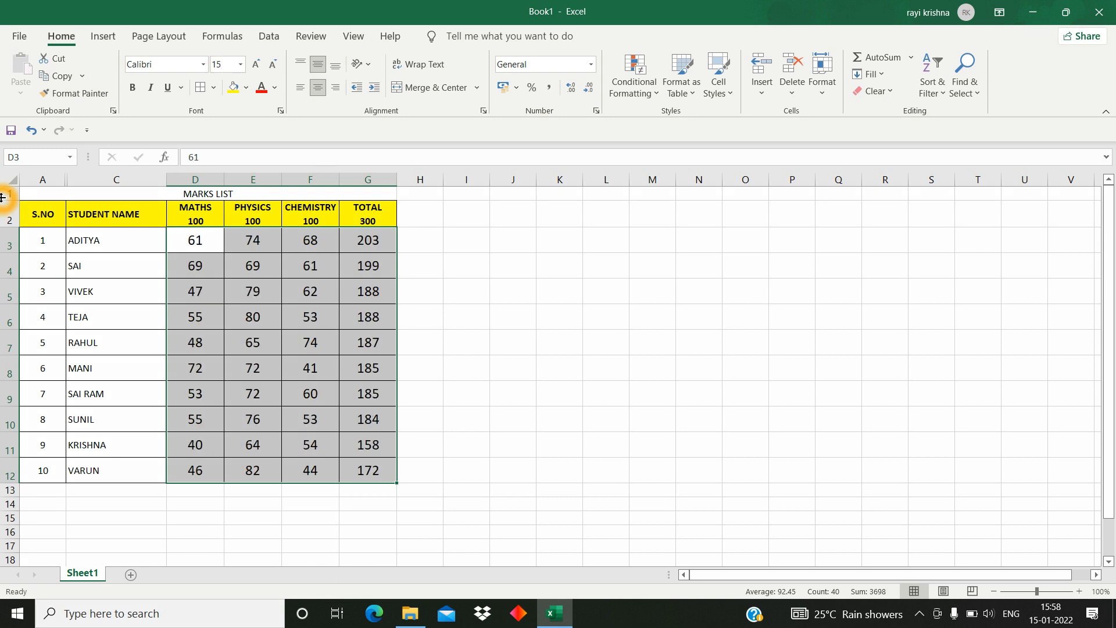
left_click(132, 87)
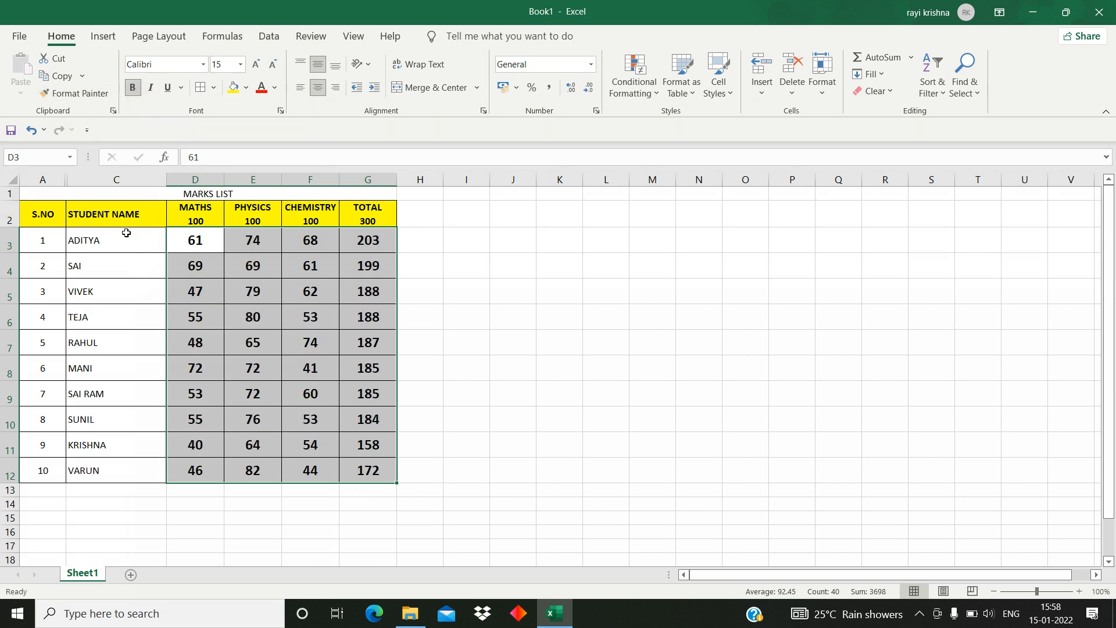
- Make the student names in C3:C12 bold
left_click(131, 193)
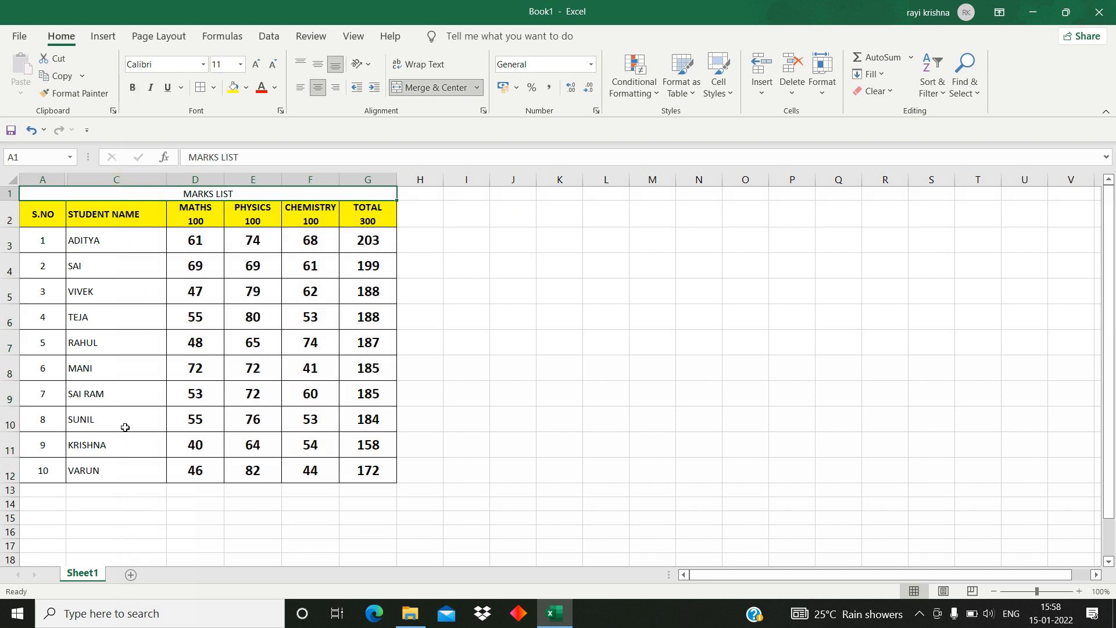
left_click(103, 239)
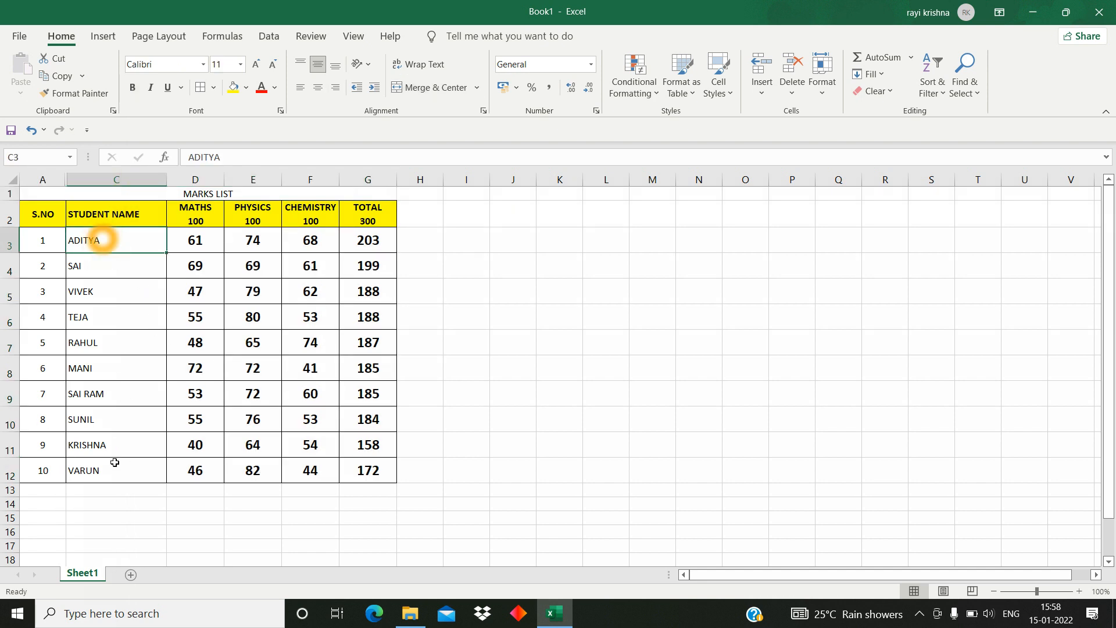
left_click(120, 461, "shift")
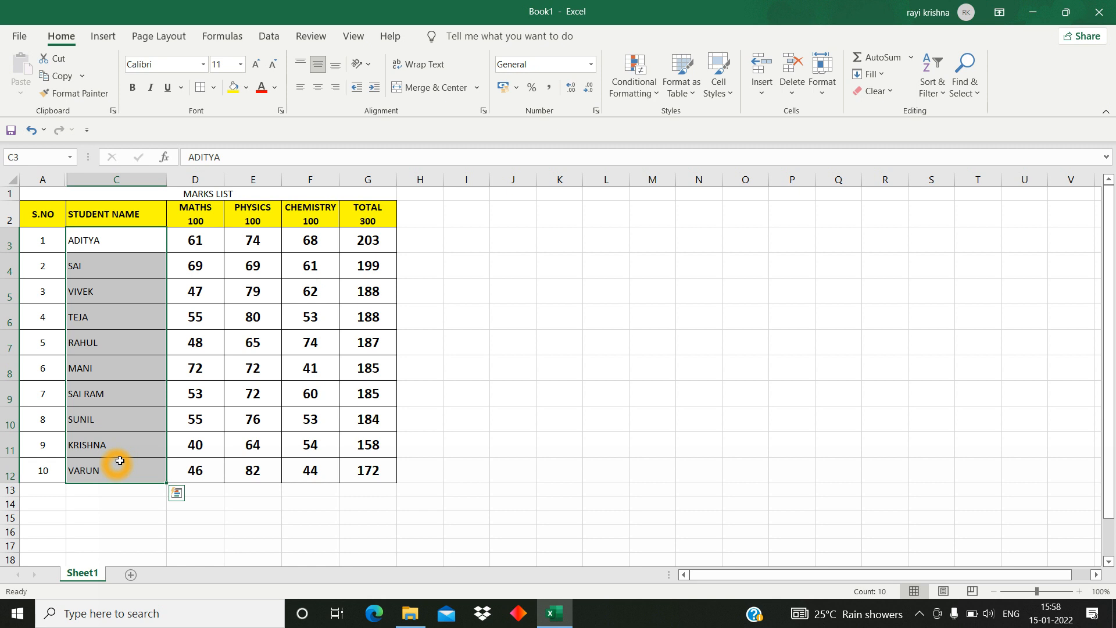
key("ctrl+b")
key("ctrl+q")
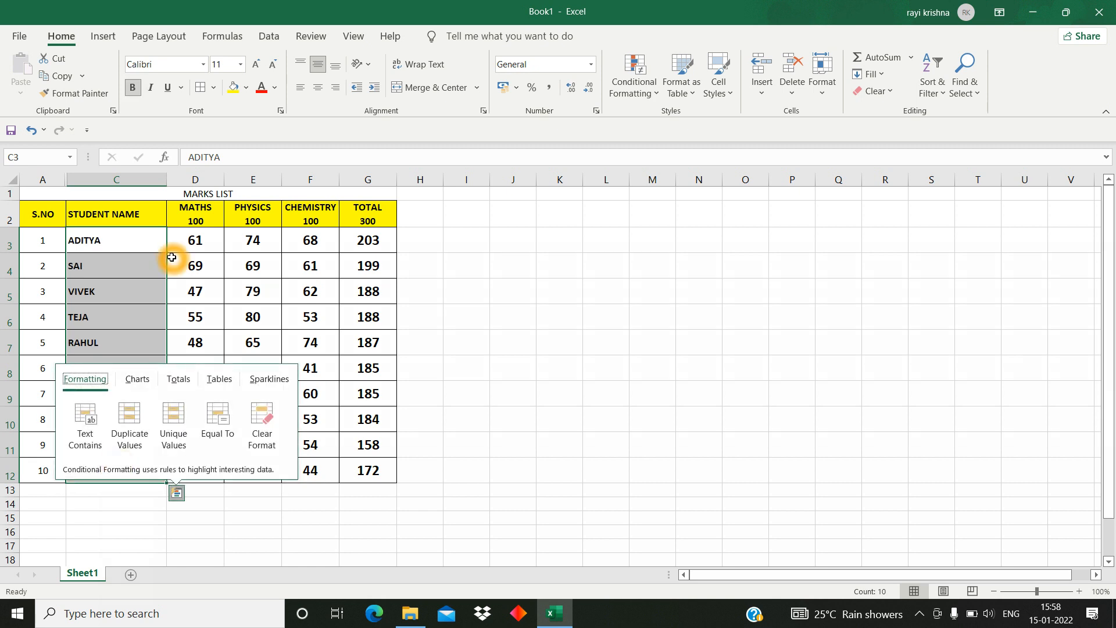
left_click(171, 257)
- Enter the label AVERAGE in cell C13 below the student names
left_click_drag(73, 491, 35, 503)
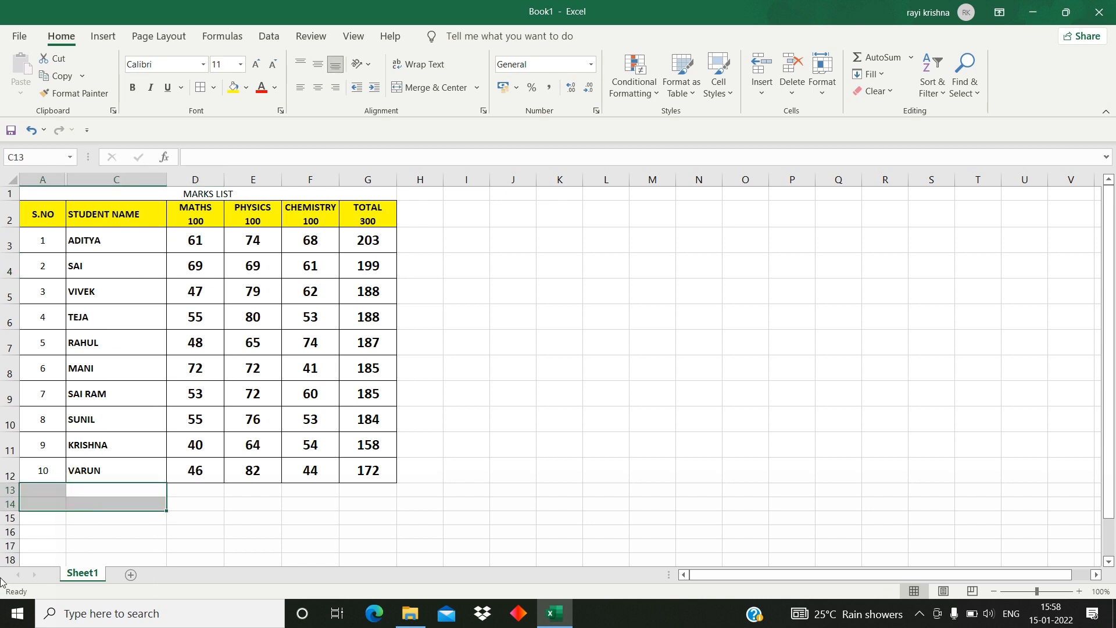
key("Up")
key("Down")
key("Left")
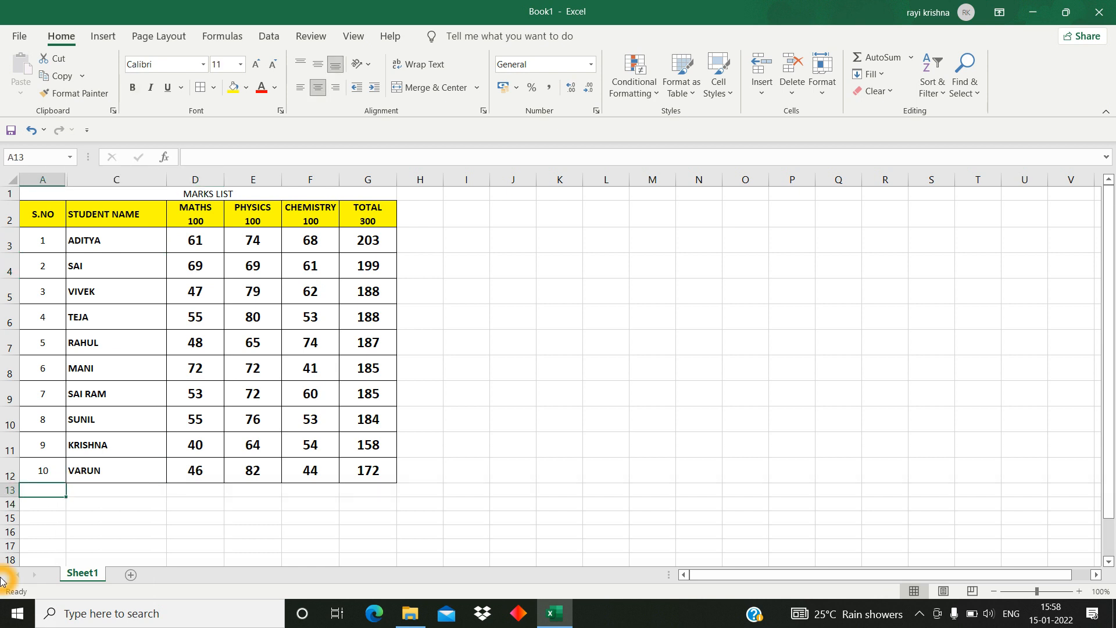
key("Right")
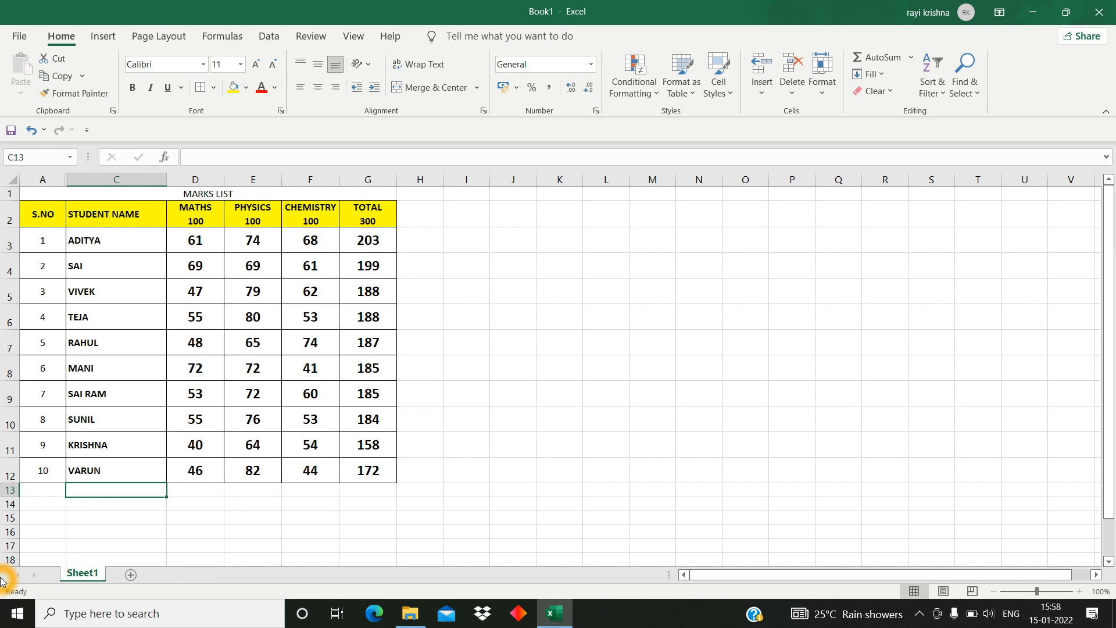
type("AVERAGE")
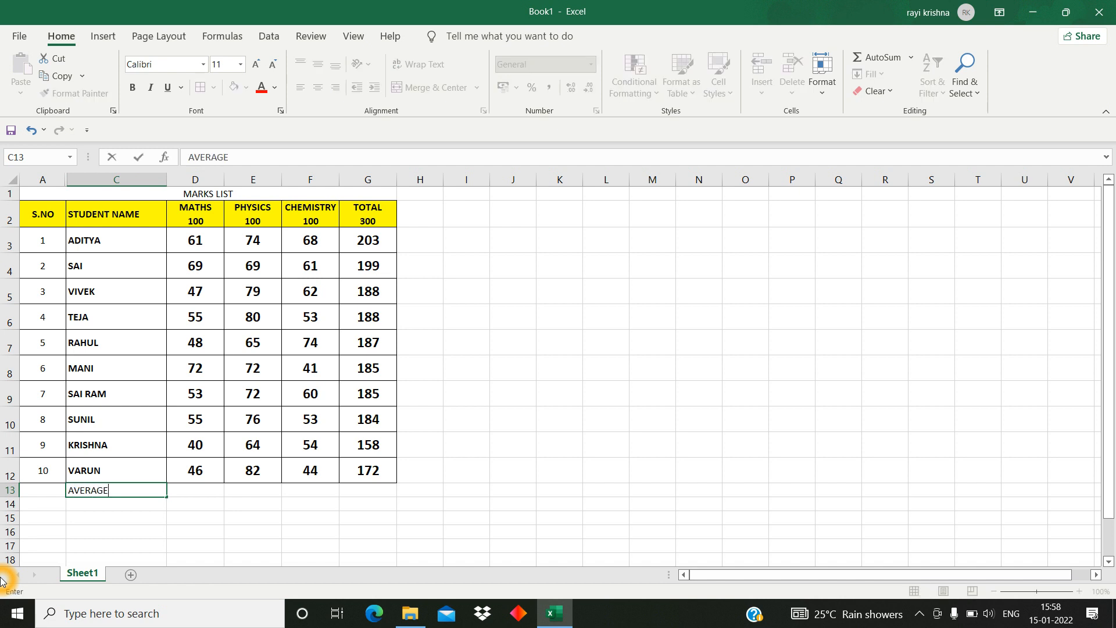
key("Tab")
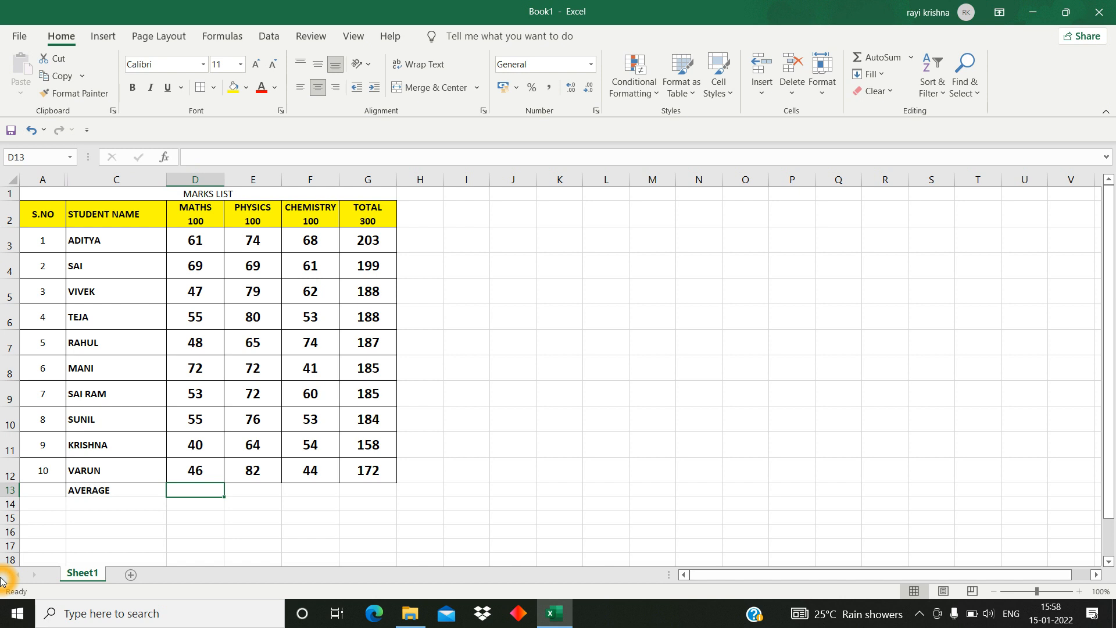
- Merge and centre the AVERAGE label across A13:C13
key("Left")
key("Left")
key("shift+Right")
key("shift+Right")
key("shift+Left")
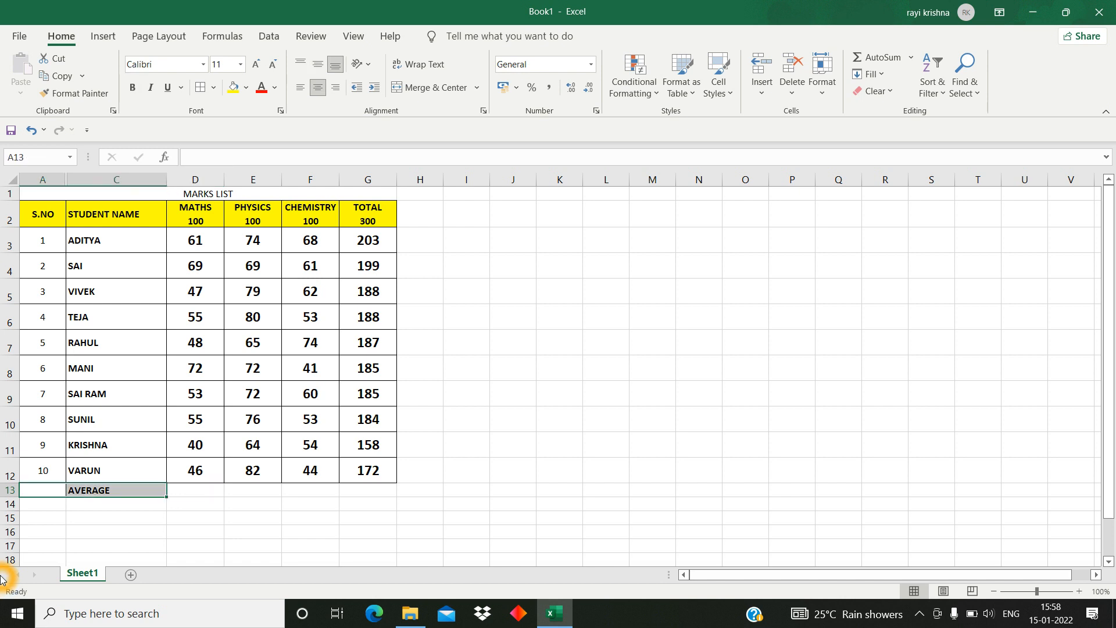
left_click(429, 87)
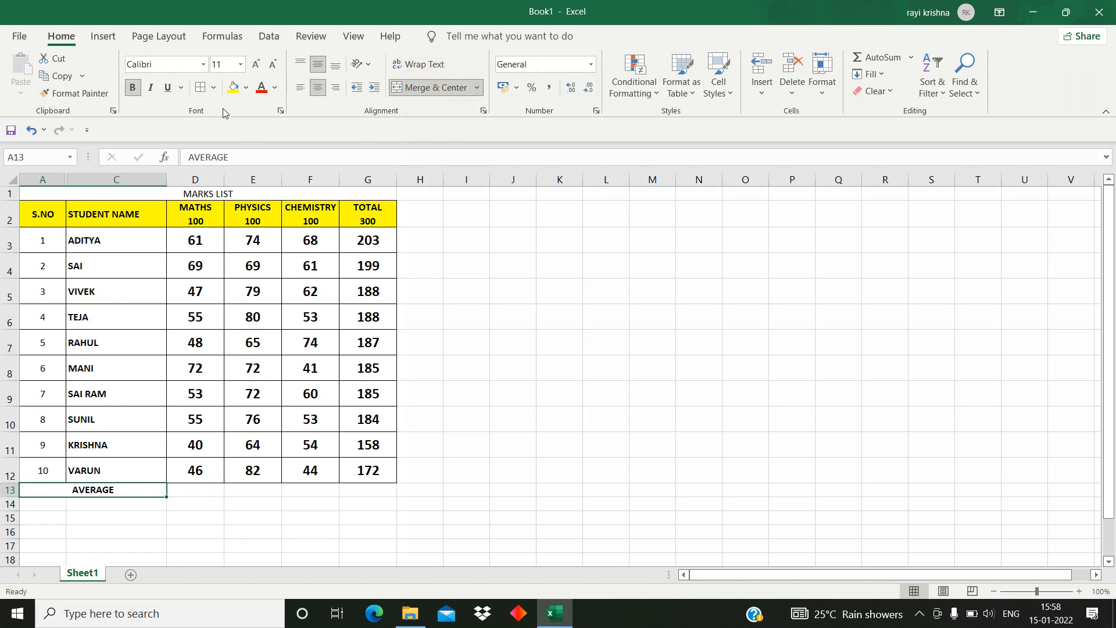
- Apply all borders to the AVERAGE row from A13 to G13
left_click(368, 491, "shift")
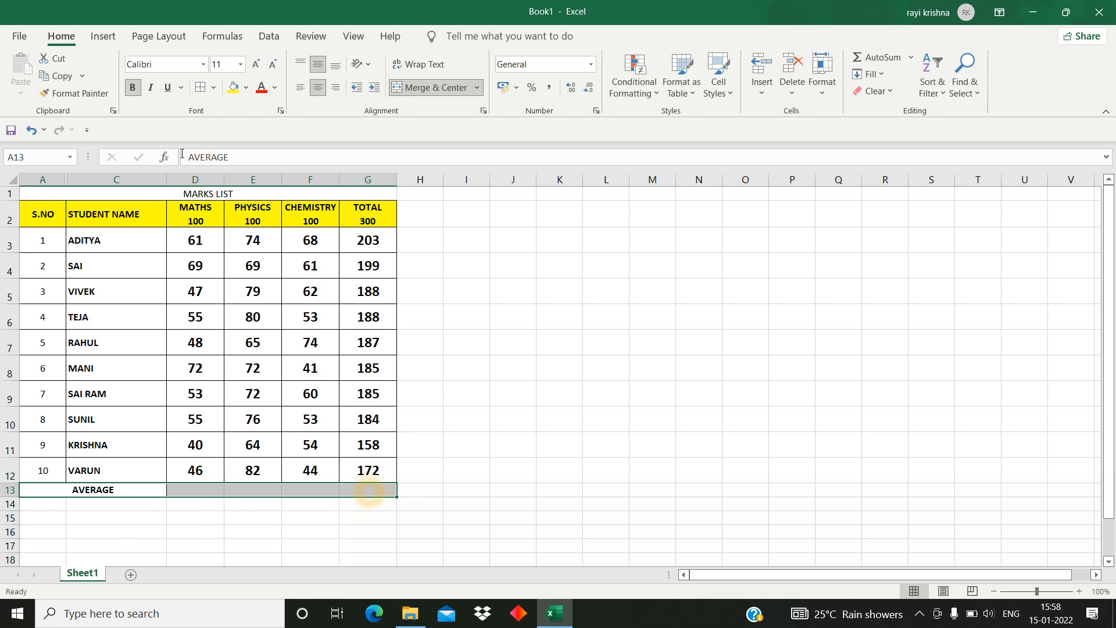
left_click(213, 87)
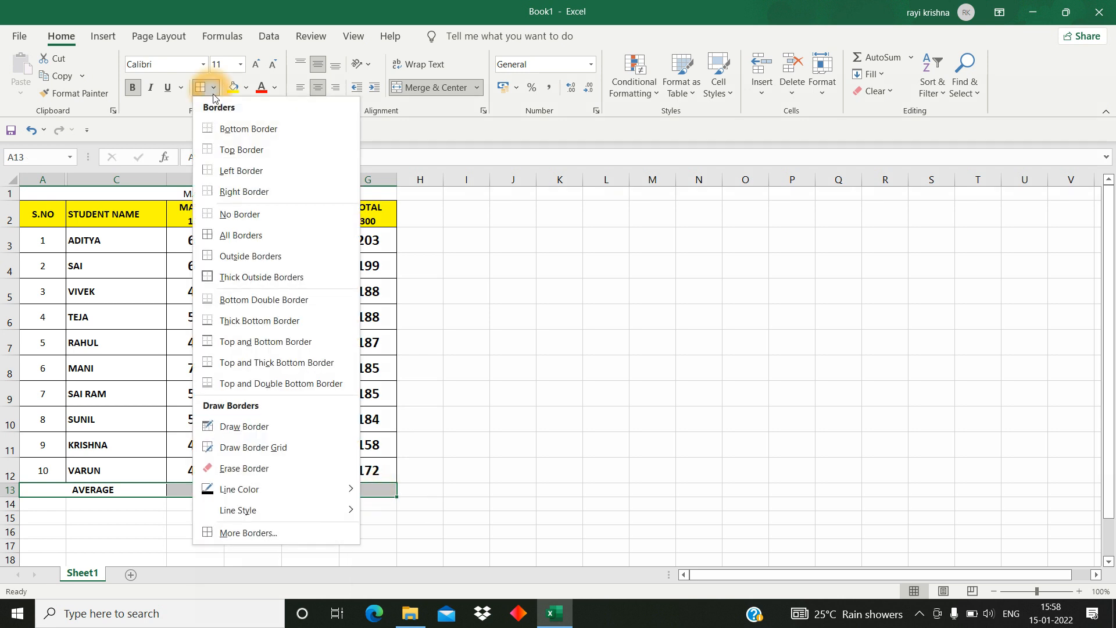
left_click(226, 236)
left_click(234, 515)
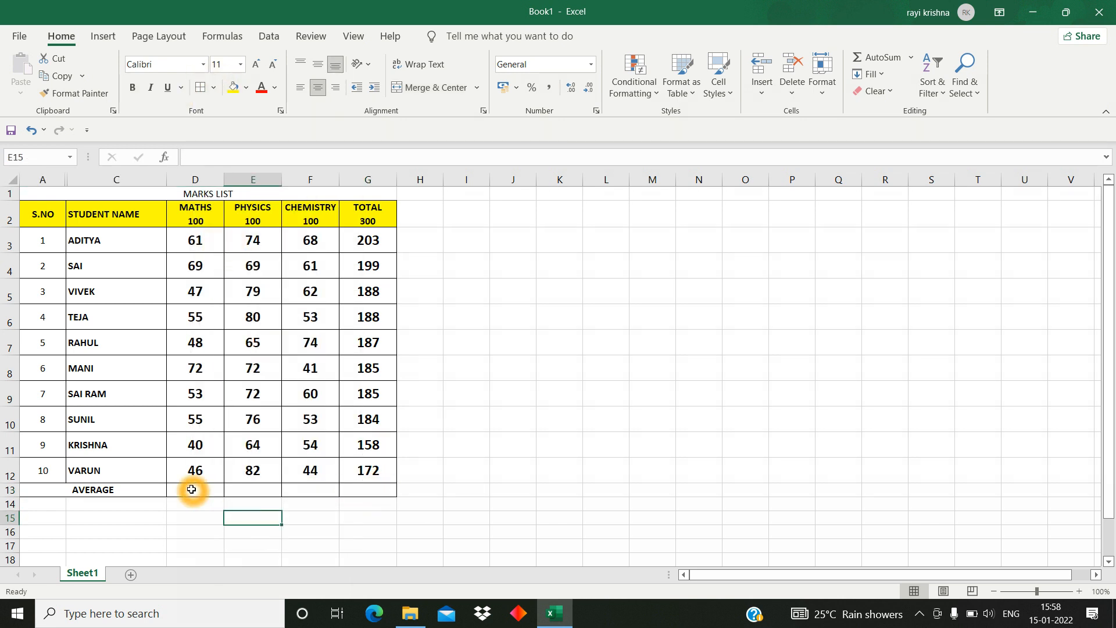
- Calculate the Maths average in D13 with the AutoSum Average function and fill it across to G13
left_click_drag(193, 490, 188, 502)
key("Up")
key("Down")
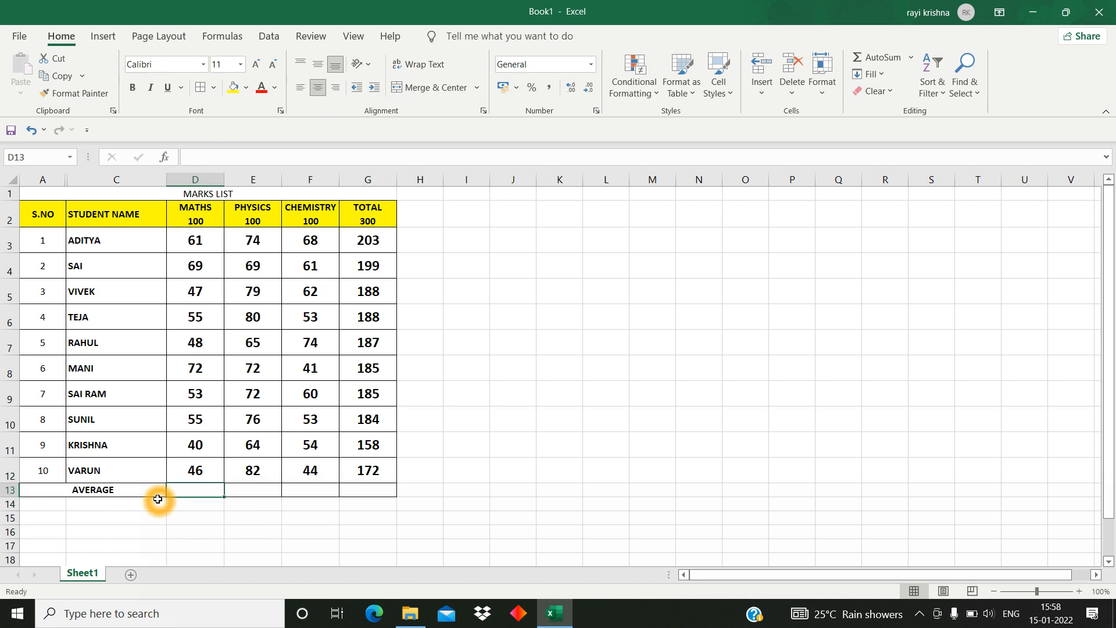
left_click_drag(212, 250, 202, 491)
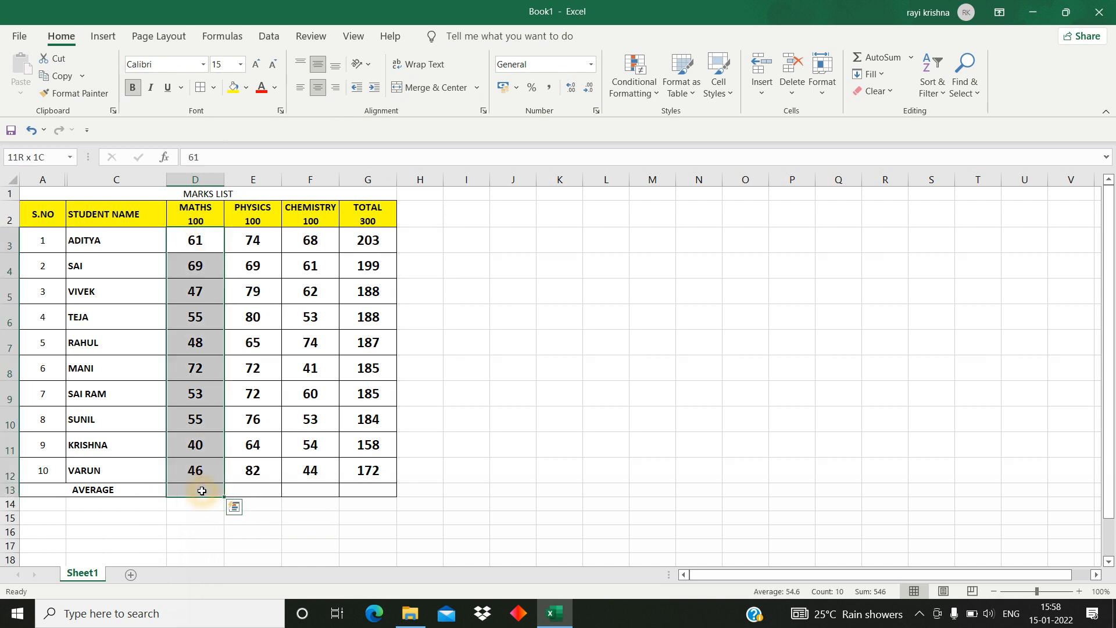
left_click(911, 57)
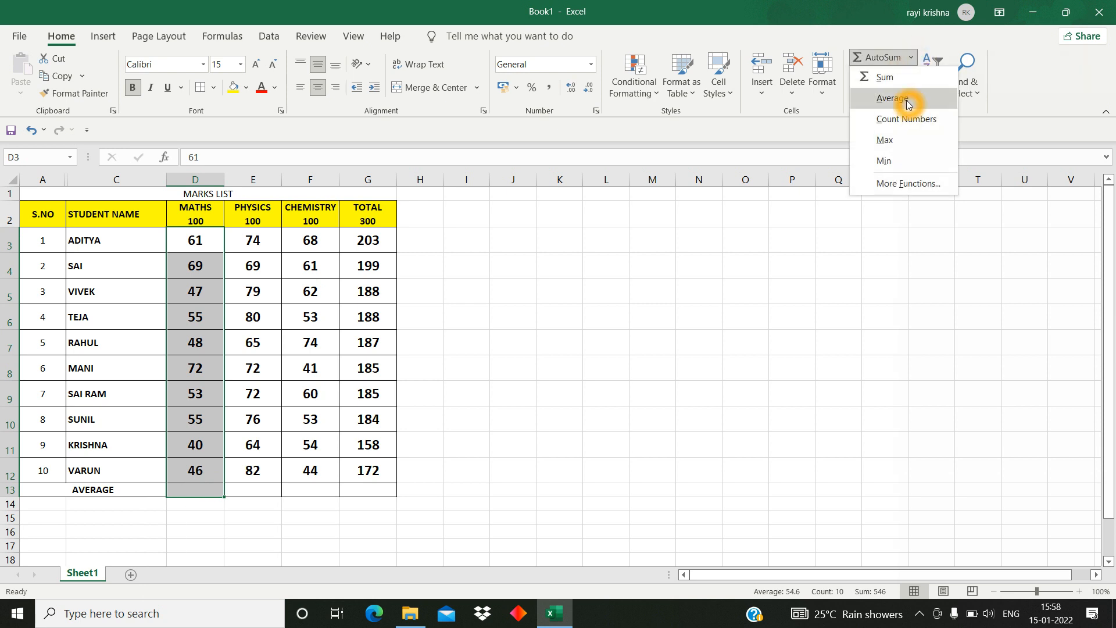
left_click(905, 99)
left_click(214, 488)
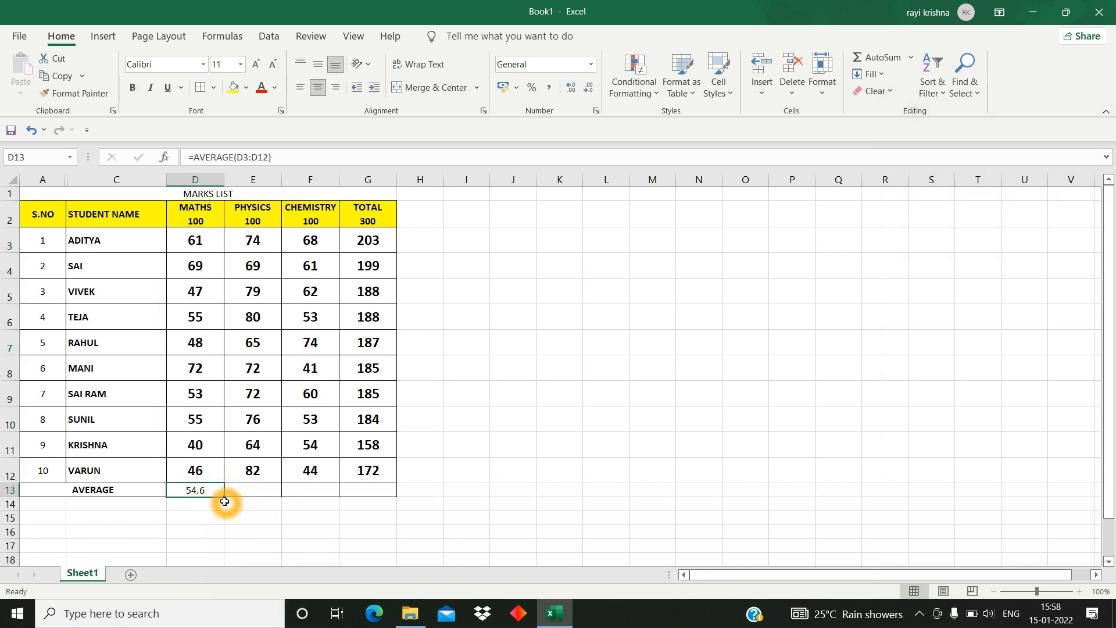
left_click_drag(224, 498, 377, 498)
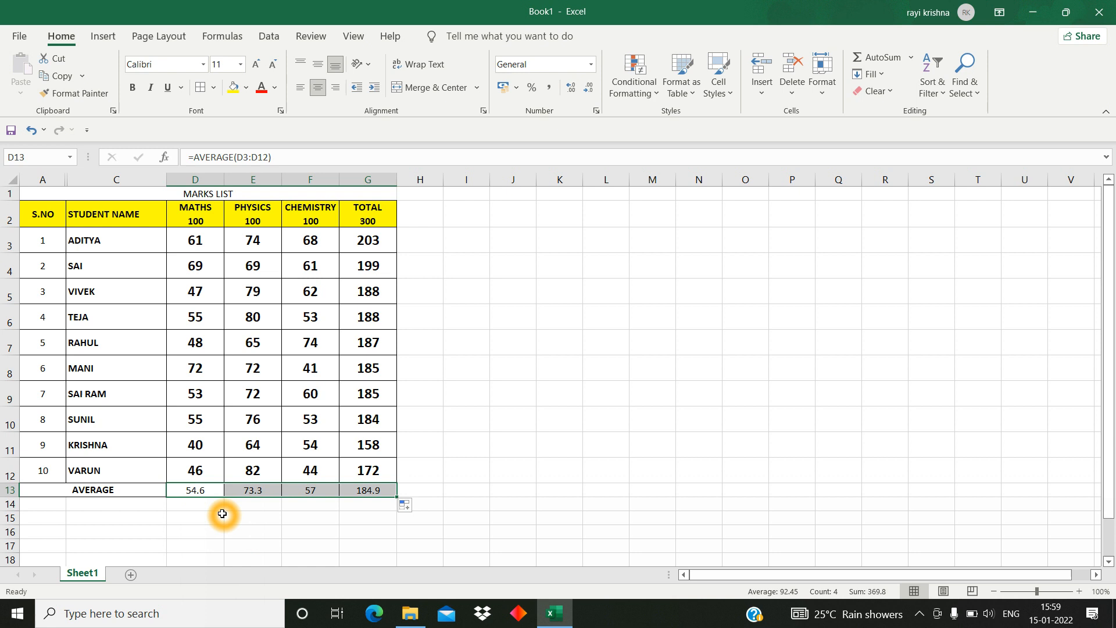
- Clear the calculated averages from D13:G13
left_click(197, 491)
left_click(348, 5)
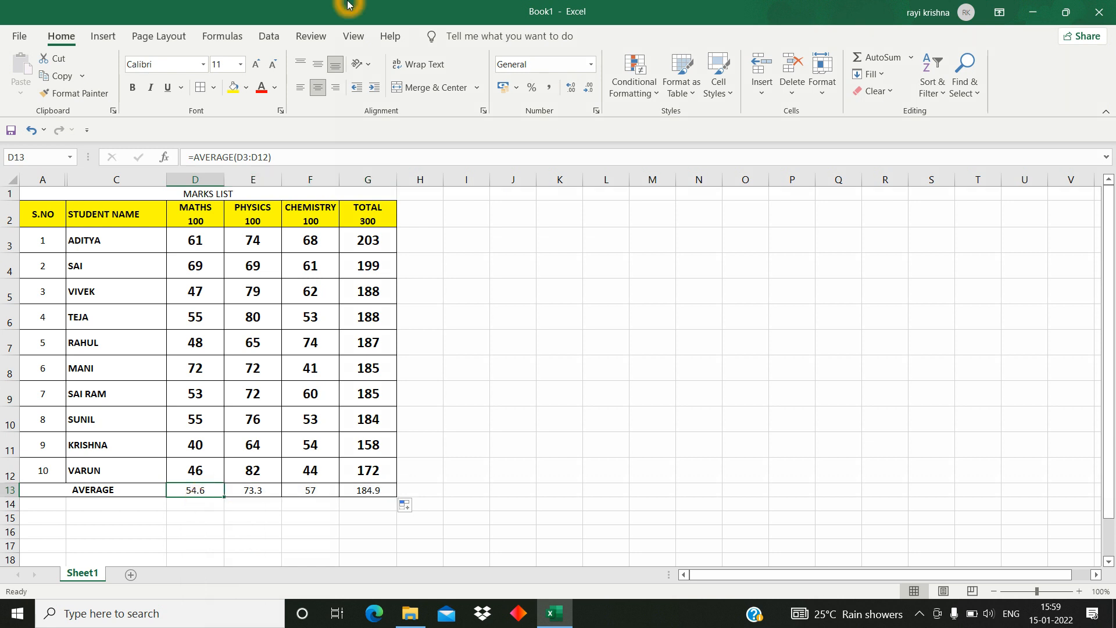
key("shift+Right")
key("shift+Right")
key("shift+Right")
key("Delete")
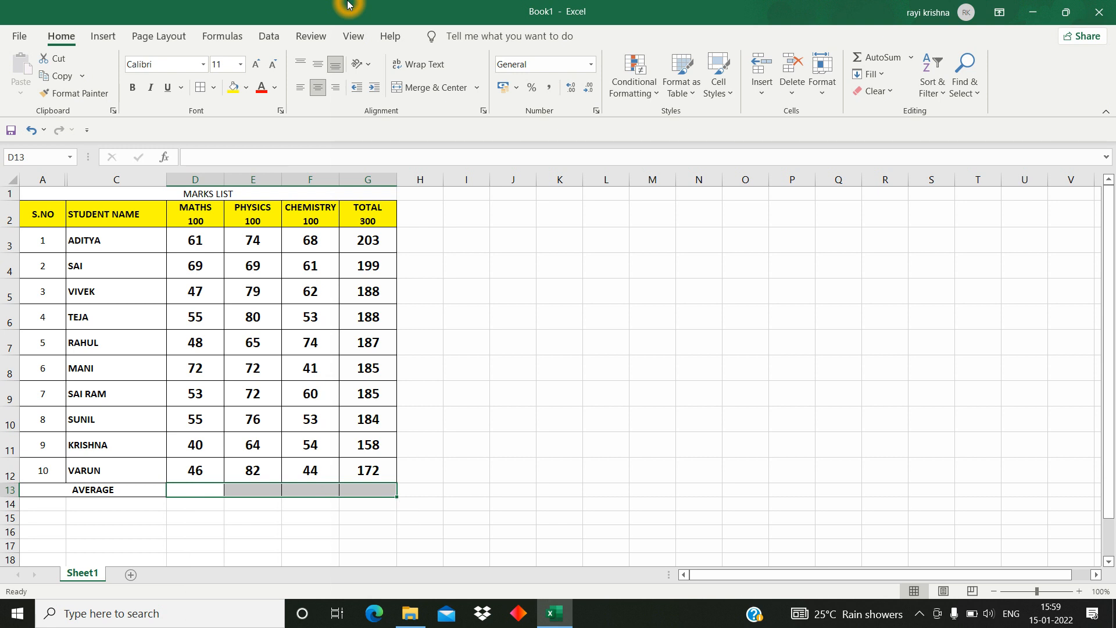
- Enter the formula =AVERAGE(D3:D12) in cell D13 for the Maths marks
key("shift+Left")
key("shift+Left")
key("shift+Left")
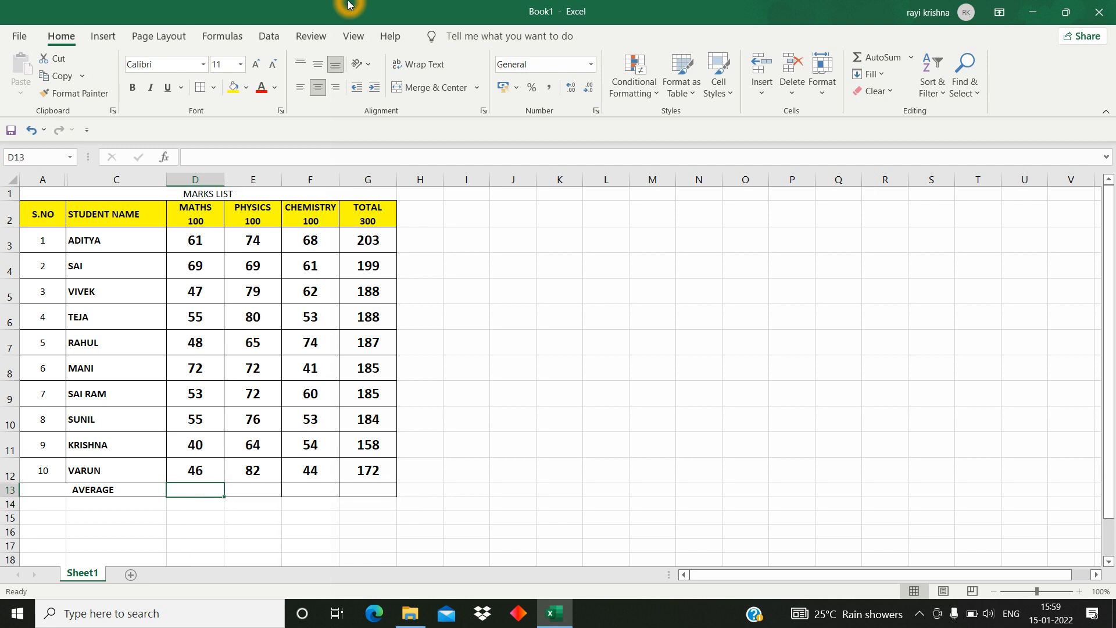
type("=AVERAGE")
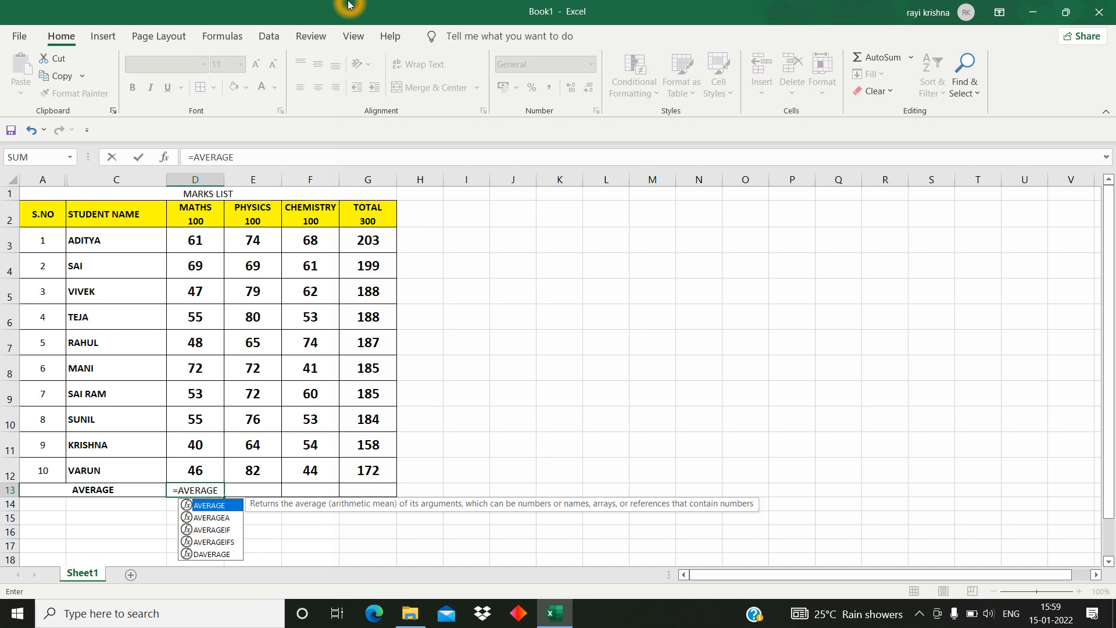
type("(")
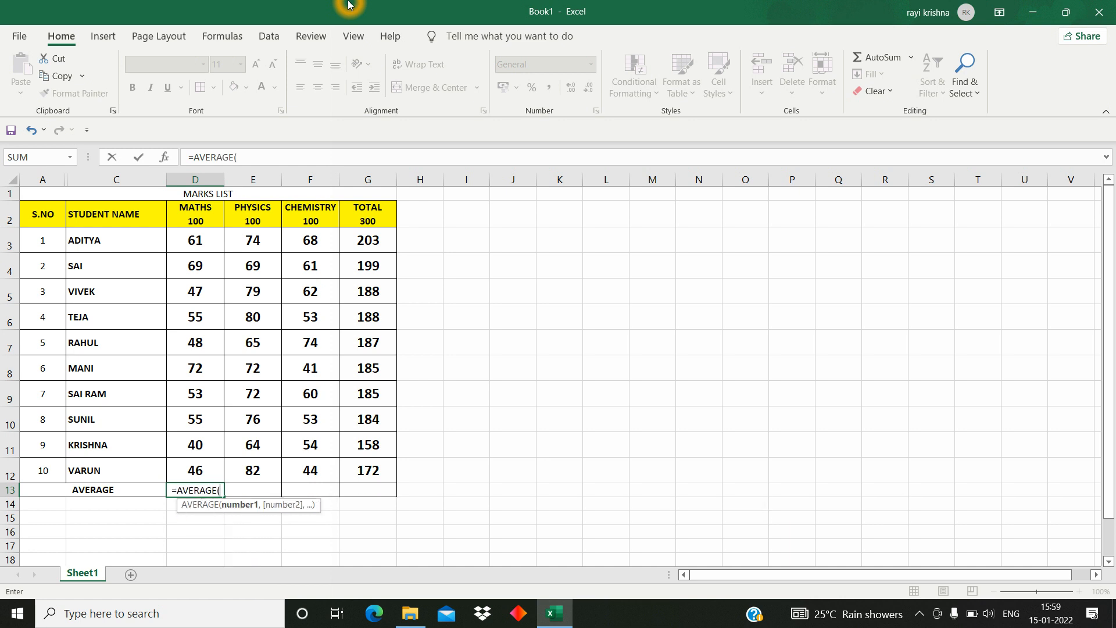
left_click(198, 241)
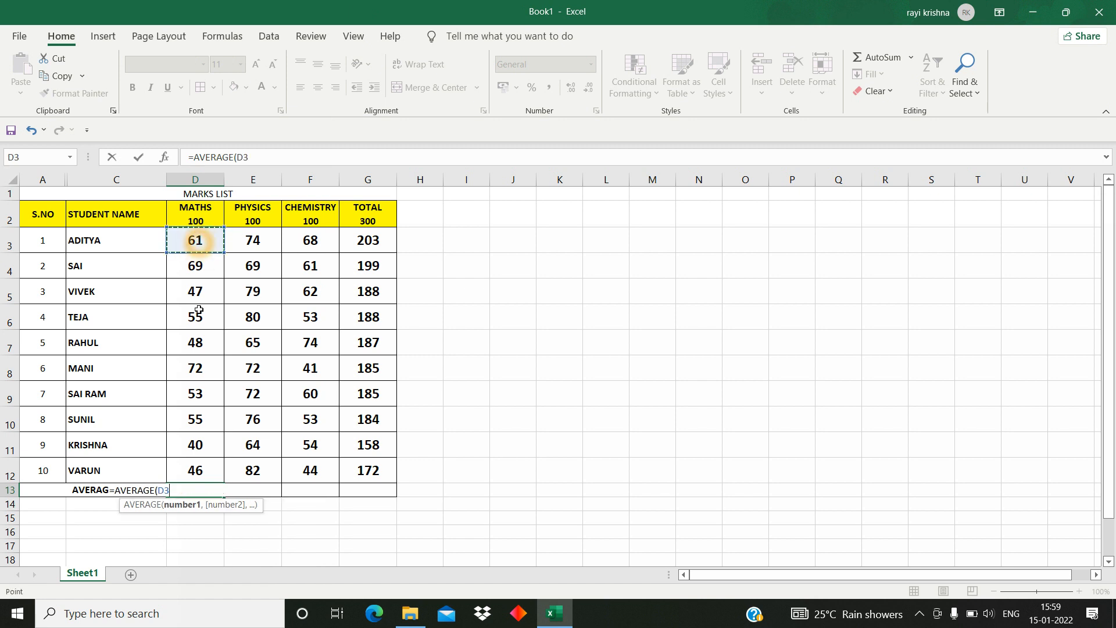
left_click(204, 175)
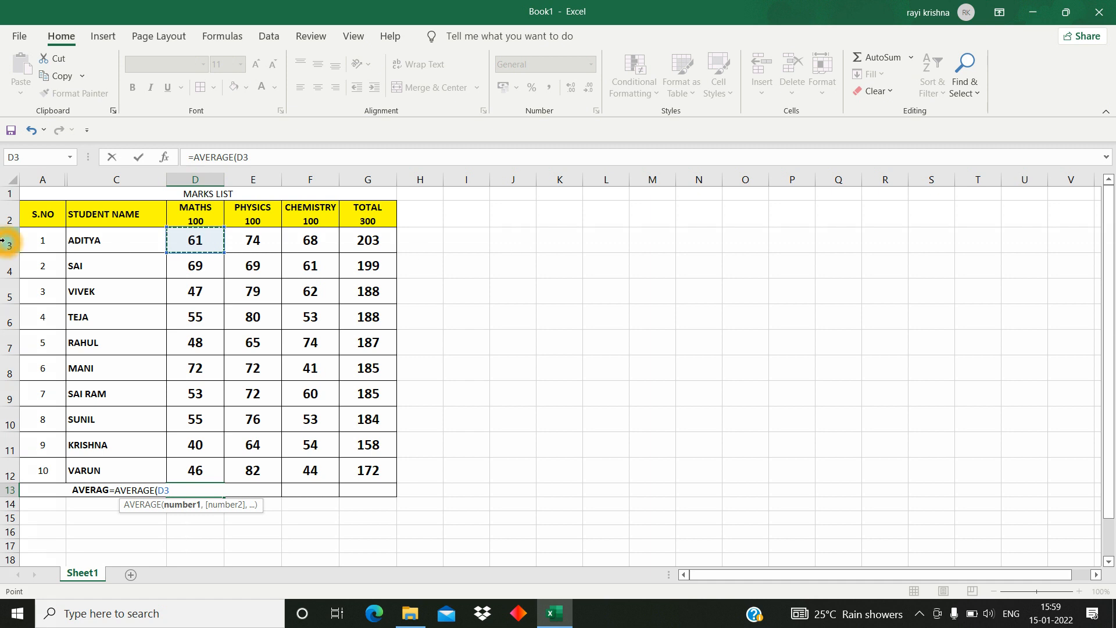
left_click(210, 472)
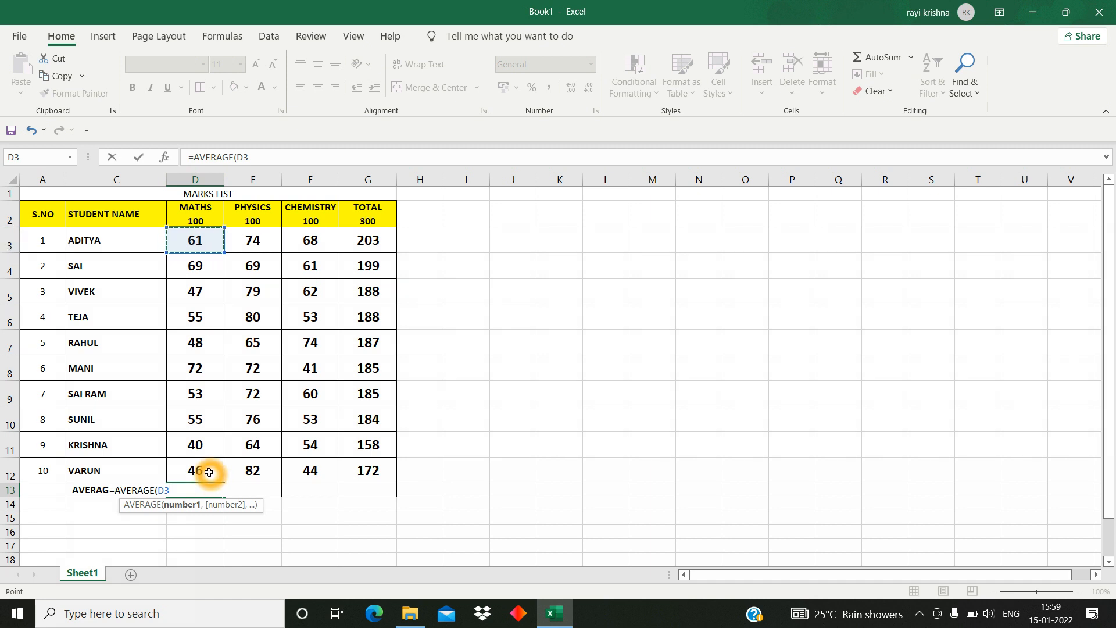
left_click(210, 472, "shift")
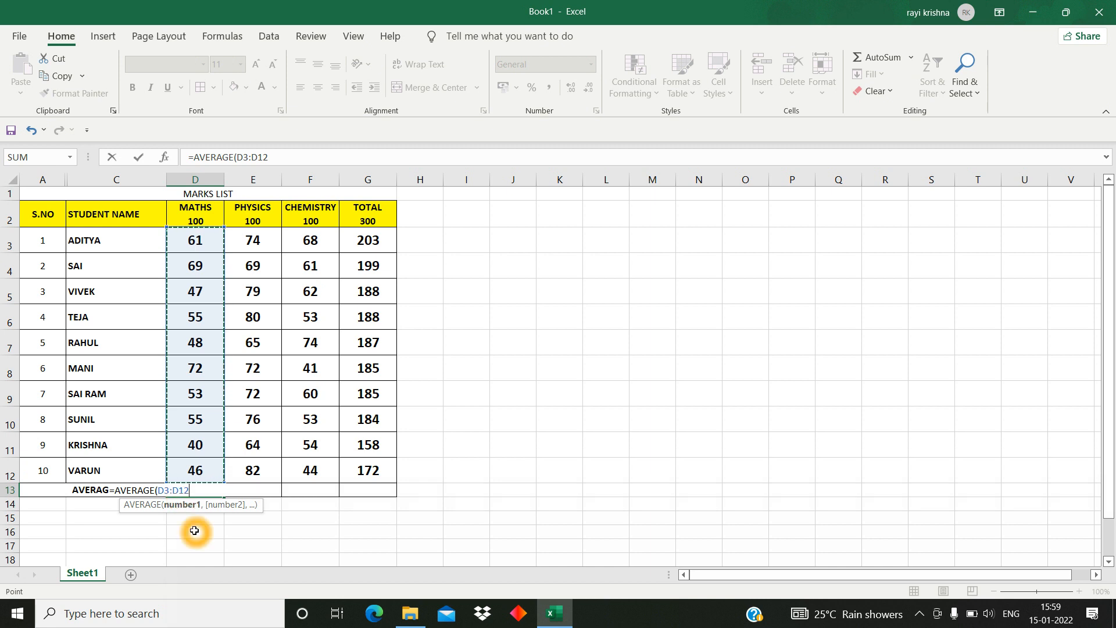
key("Return")
key("Up")
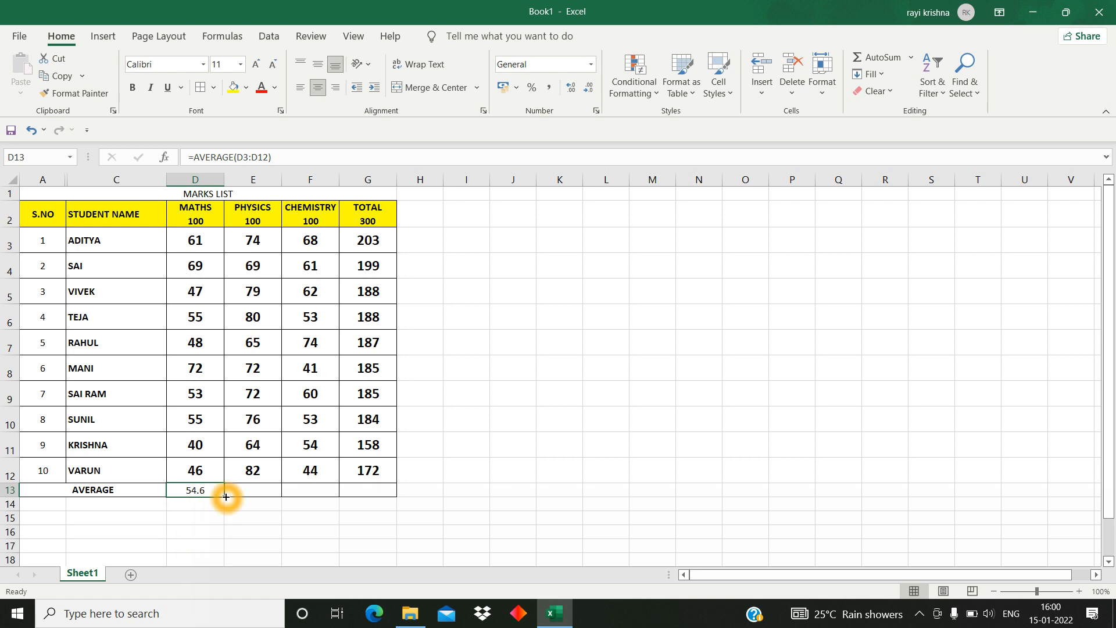
- Fill the average formula from D13 across the Physics, Chemistry and Total columns to G13
left_click_drag(226, 496, 375, 495)
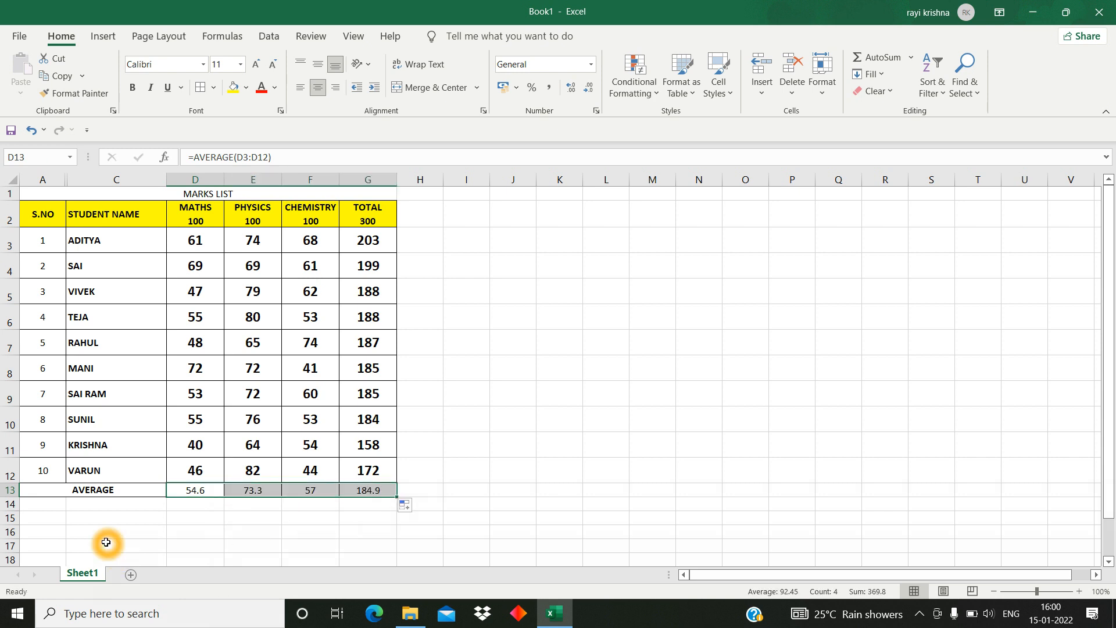
left_click(373, 243)
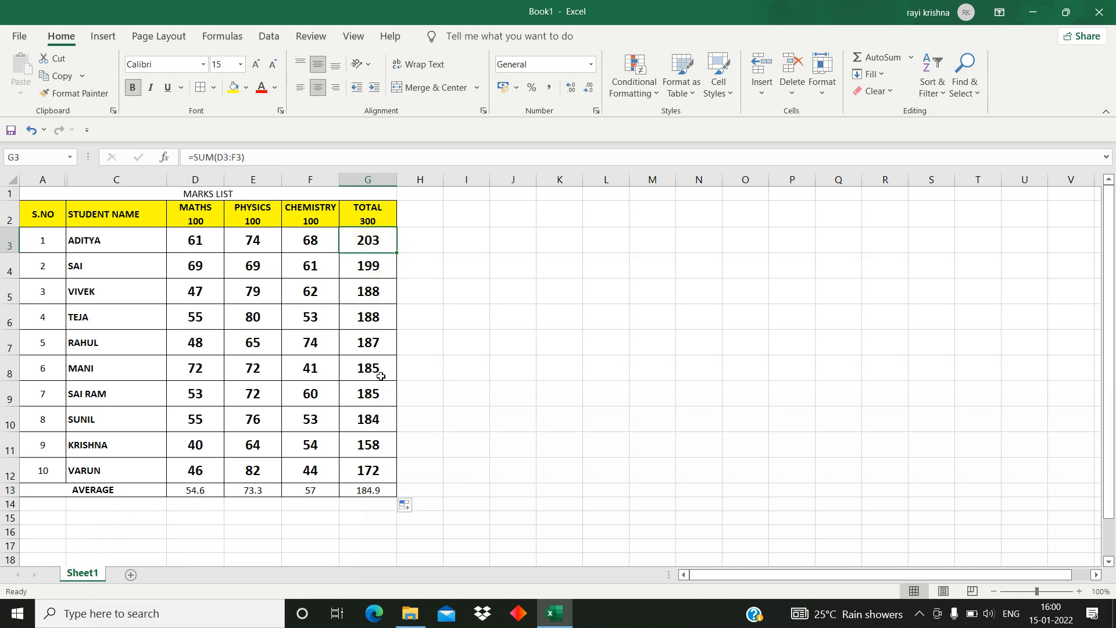
left_click(193, 490)
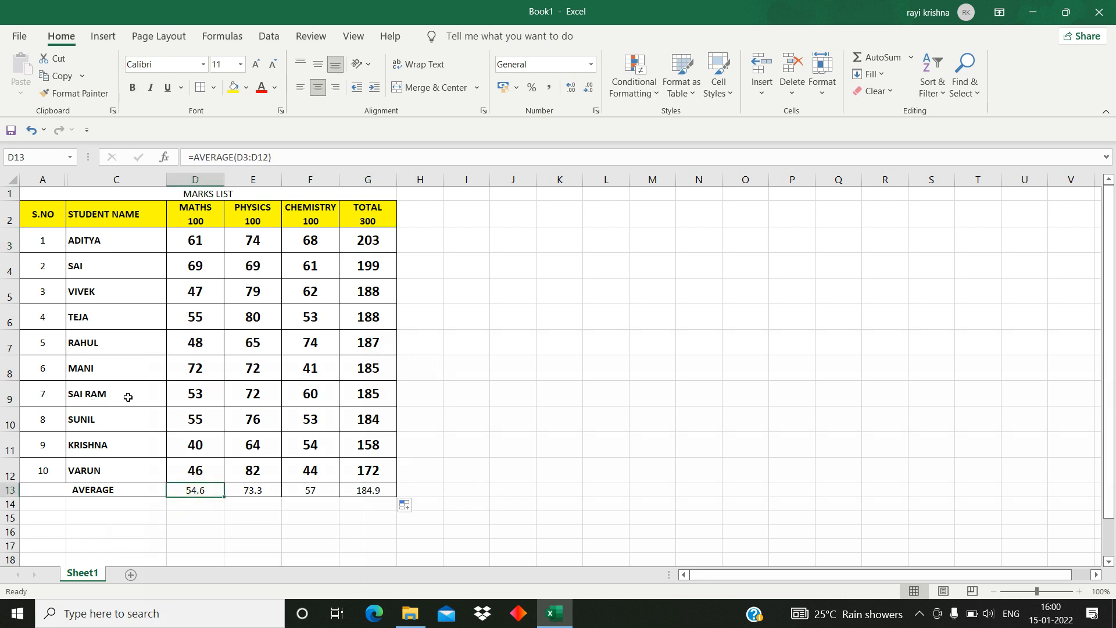
- Format the MARKS LIST title in row 1 as bold with font size 15
left_click(118, 195)
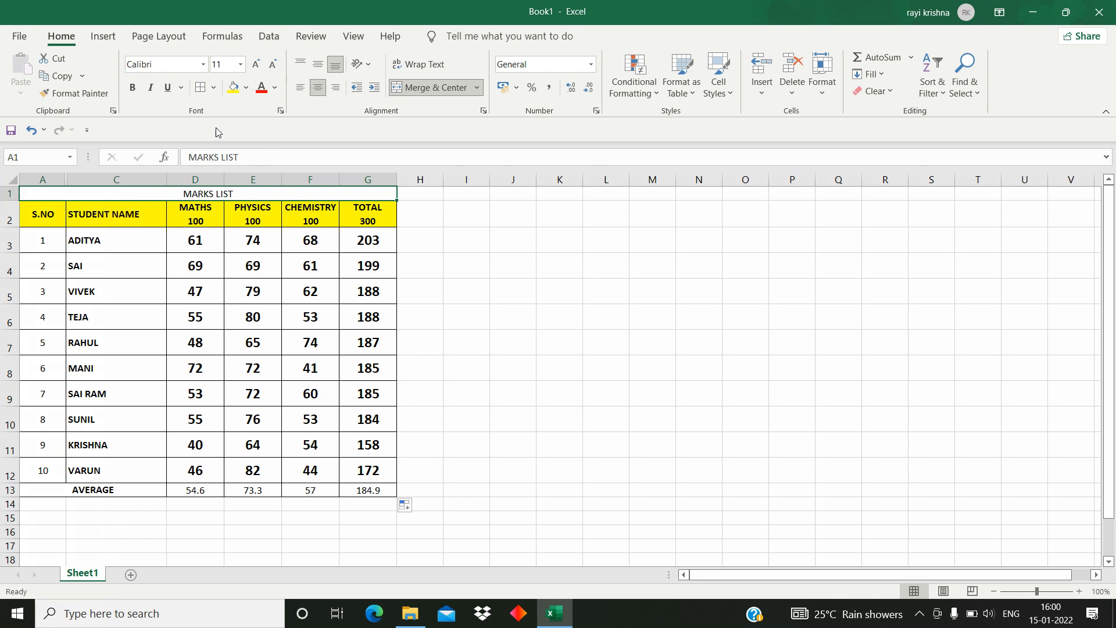
left_click(224, 64)
type("15")
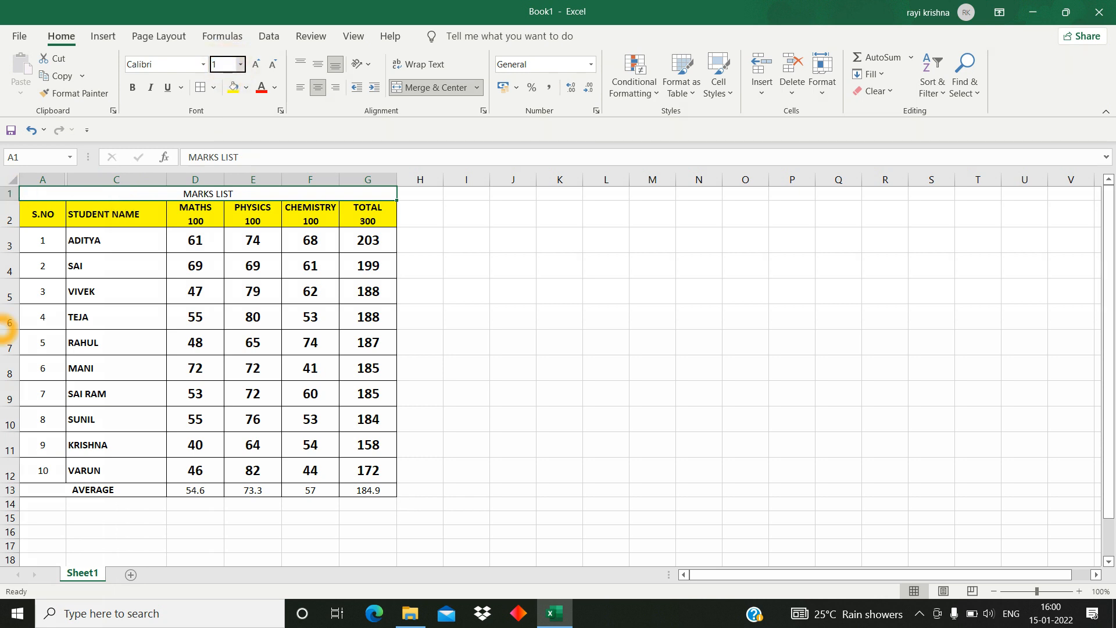
key("Return")
key("ctrl+b")
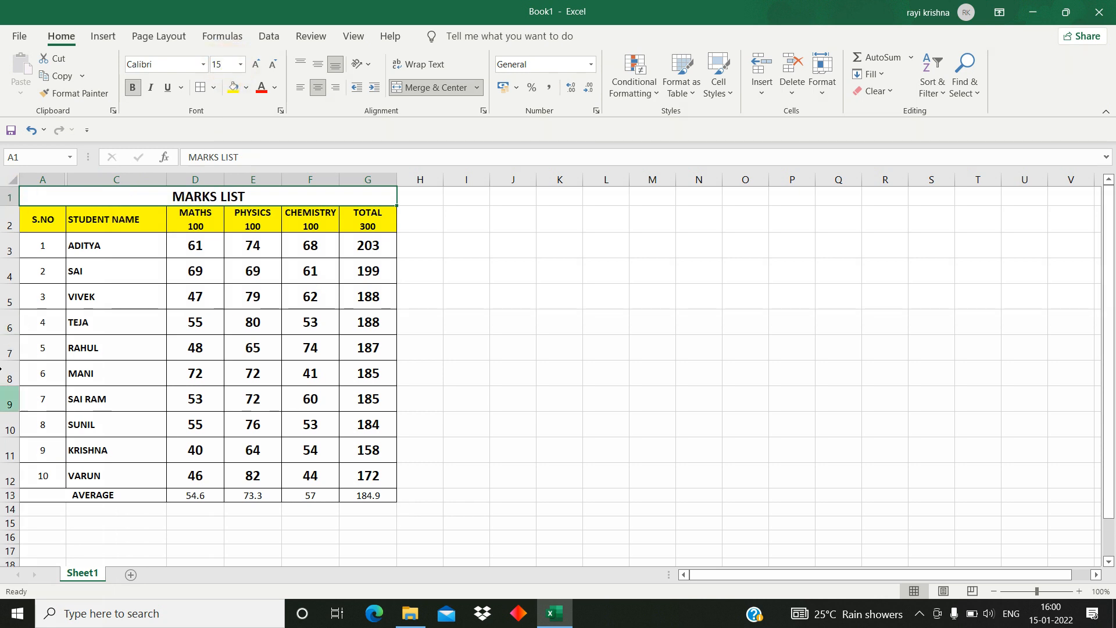
- Insert a blank row above the MARKS LIST title and merge and centre A1:G1
left_click(8, 198)
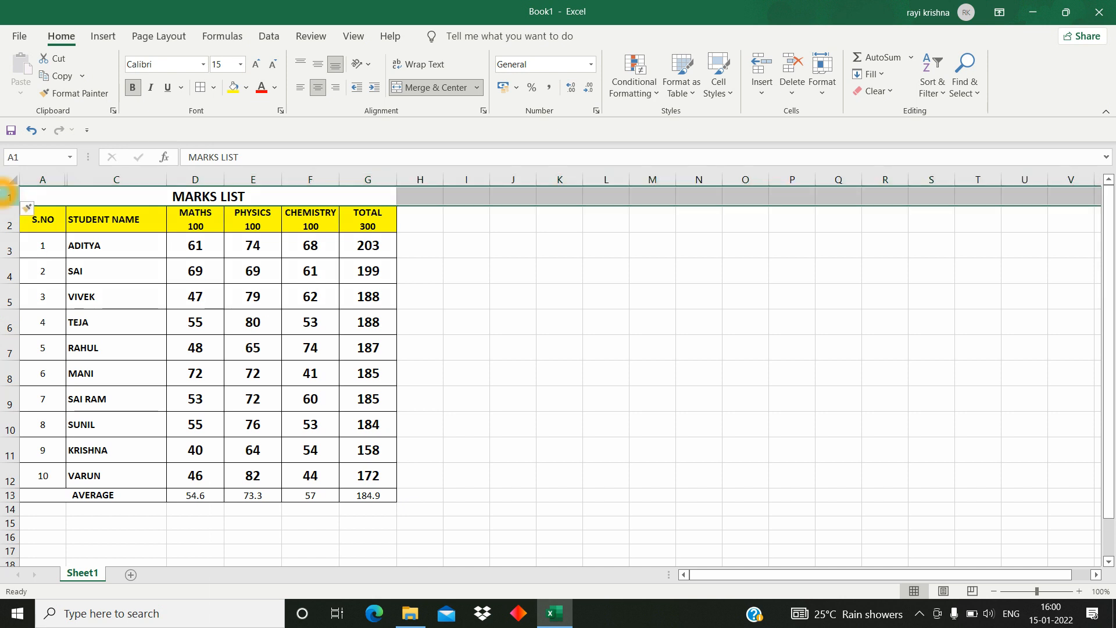
key("ctrl+shift+plus")
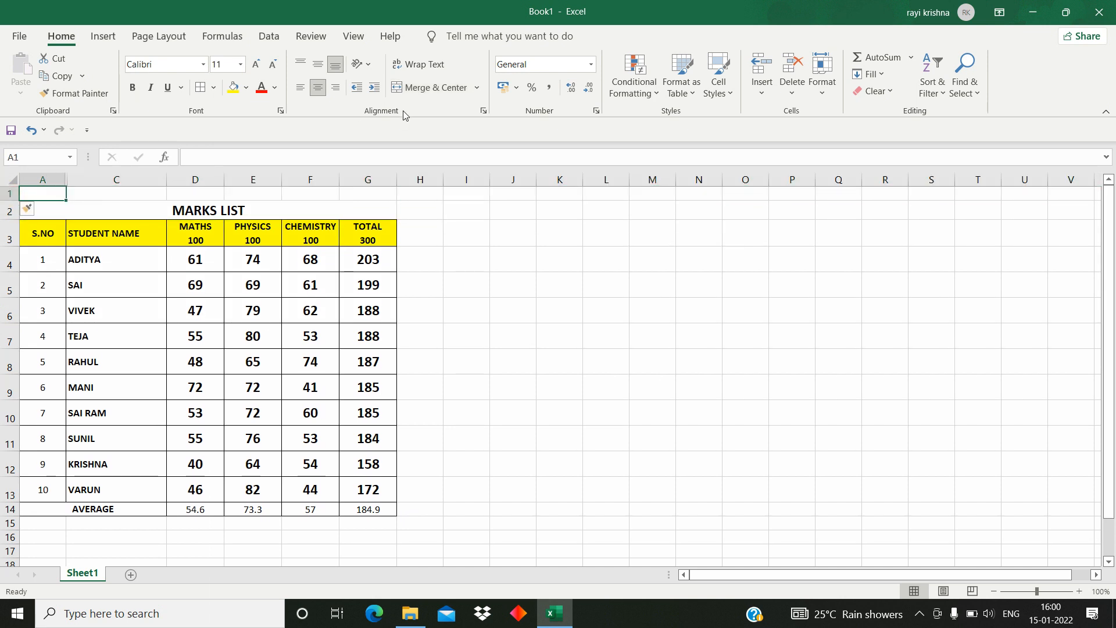
left_click(381, 187, "shift")
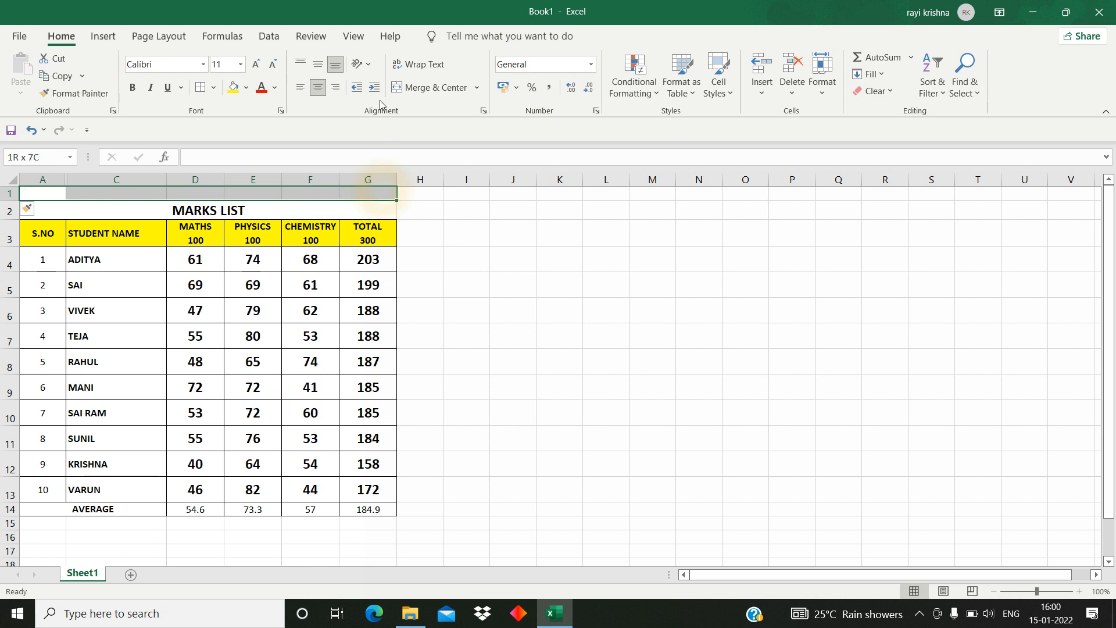
left_click(429, 88)
left_click(140, 623)
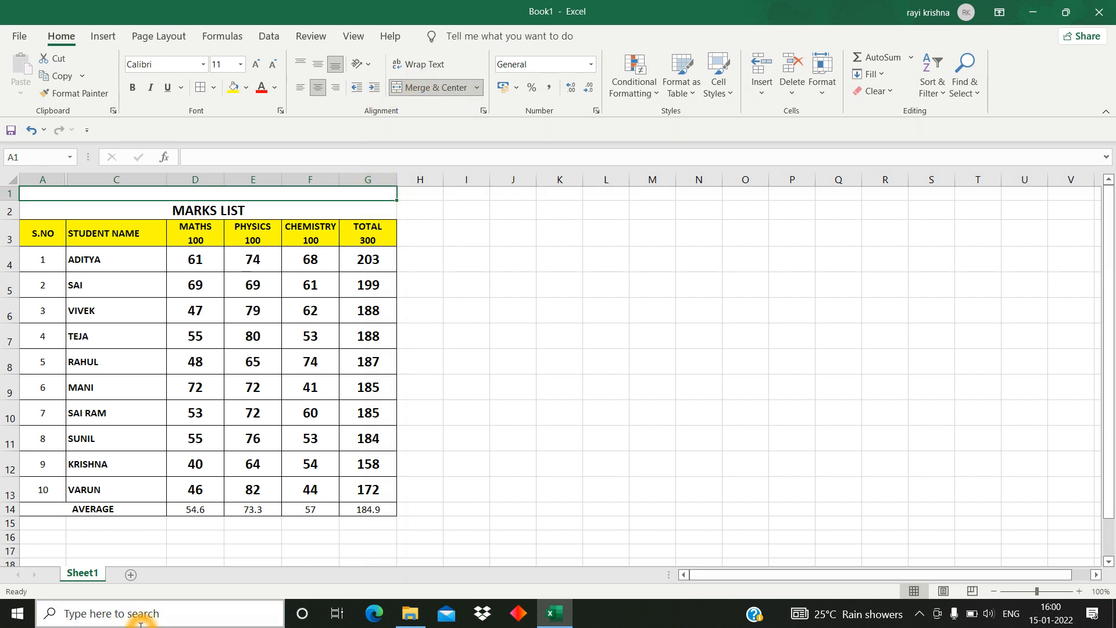
- Enter the heading RK COLLEGE in the merged cell A1
type("RK COLLEGE")
key("Return")
key("Up")
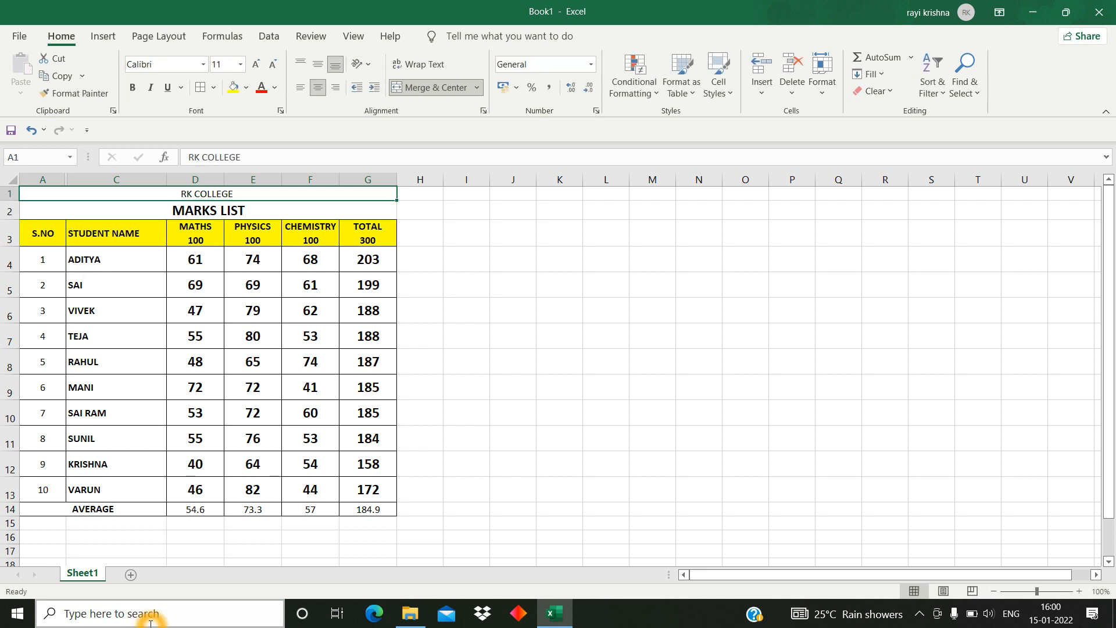